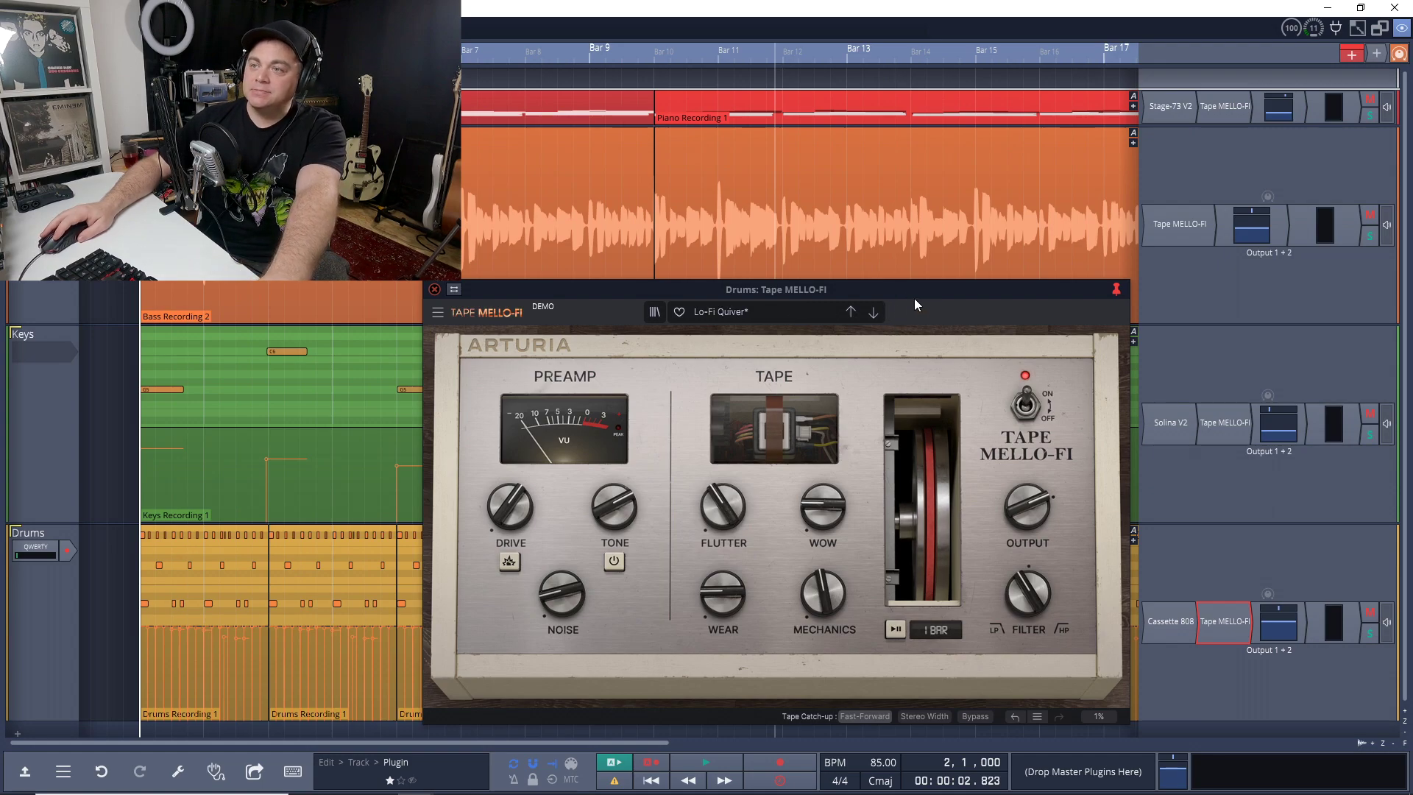
# - Start playback to hear the beat through the Drums track's Tape MELLO-FI
pyautogui.press('space')
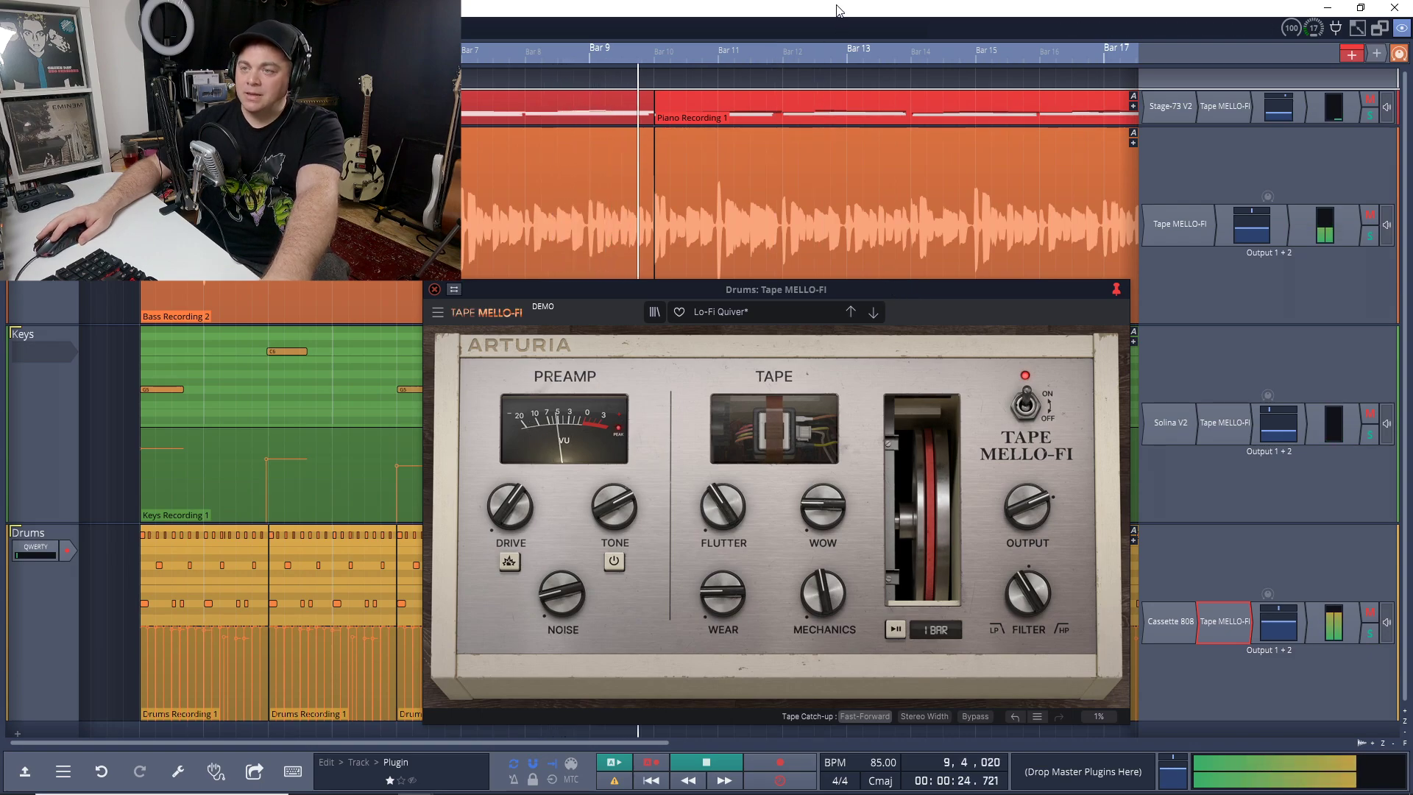
pyautogui.press('space')
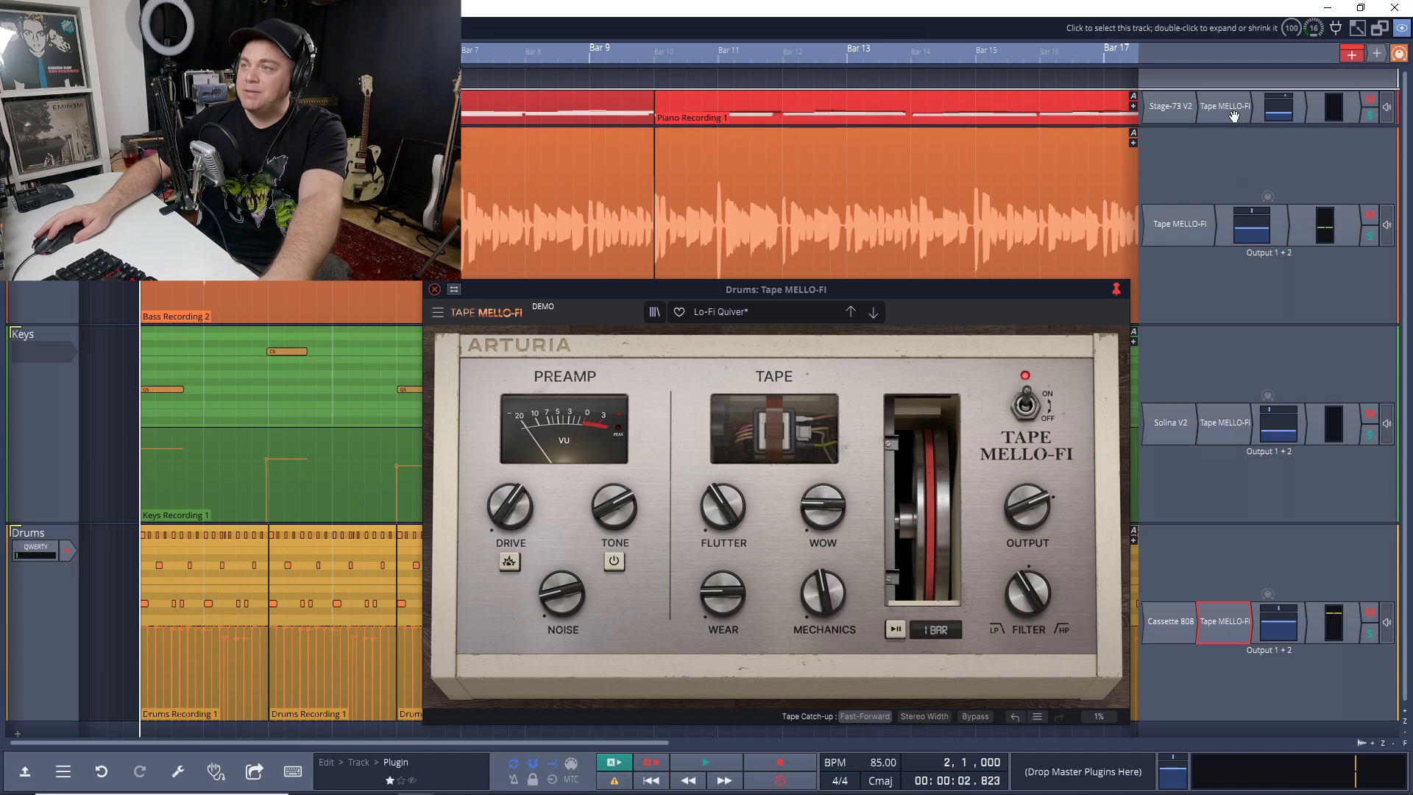
pyautogui.rightClick(1212, 109)
pyautogui.click(1221, 139)
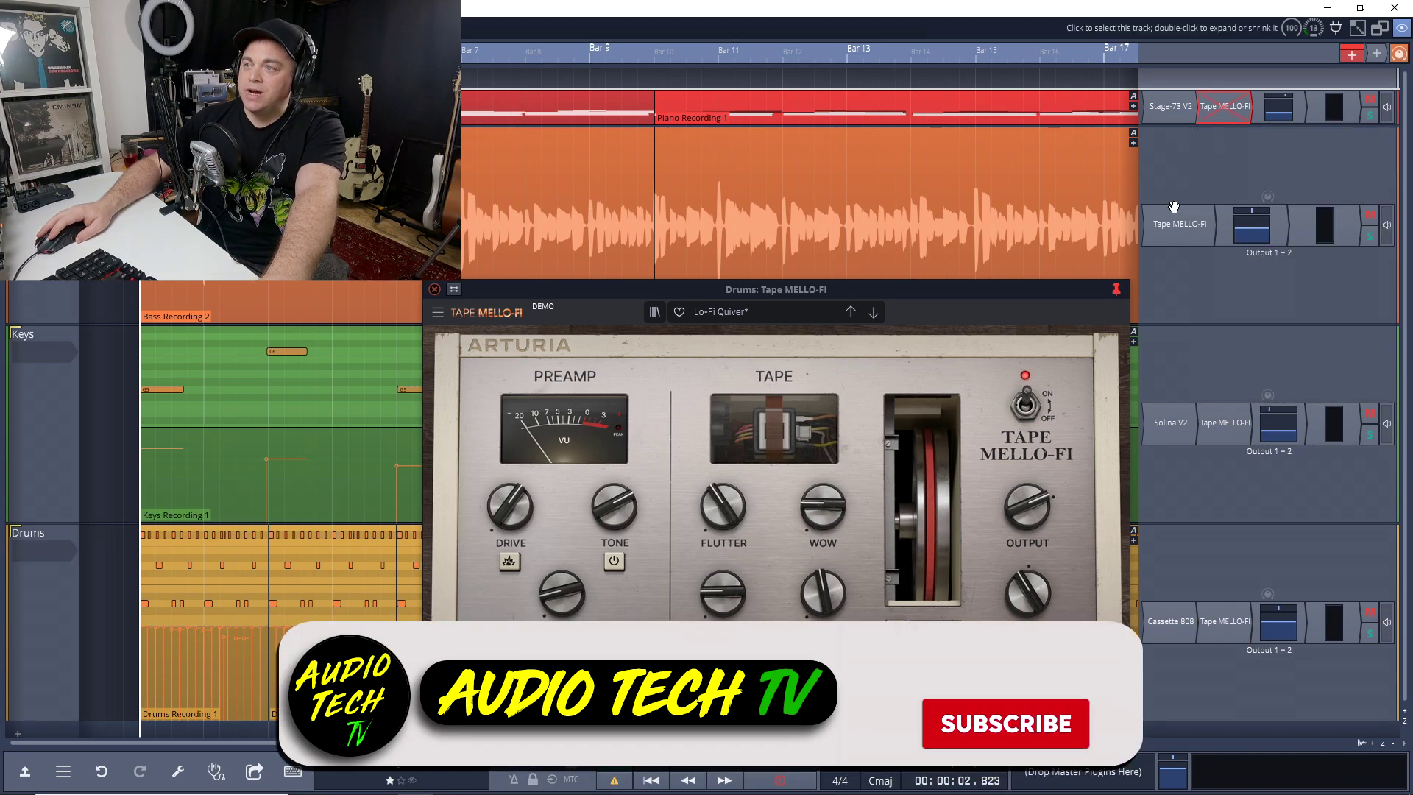
pyautogui.rightClick(1188, 241)
pyautogui.click(1175, 257)
pyautogui.rightClick(1225, 438)
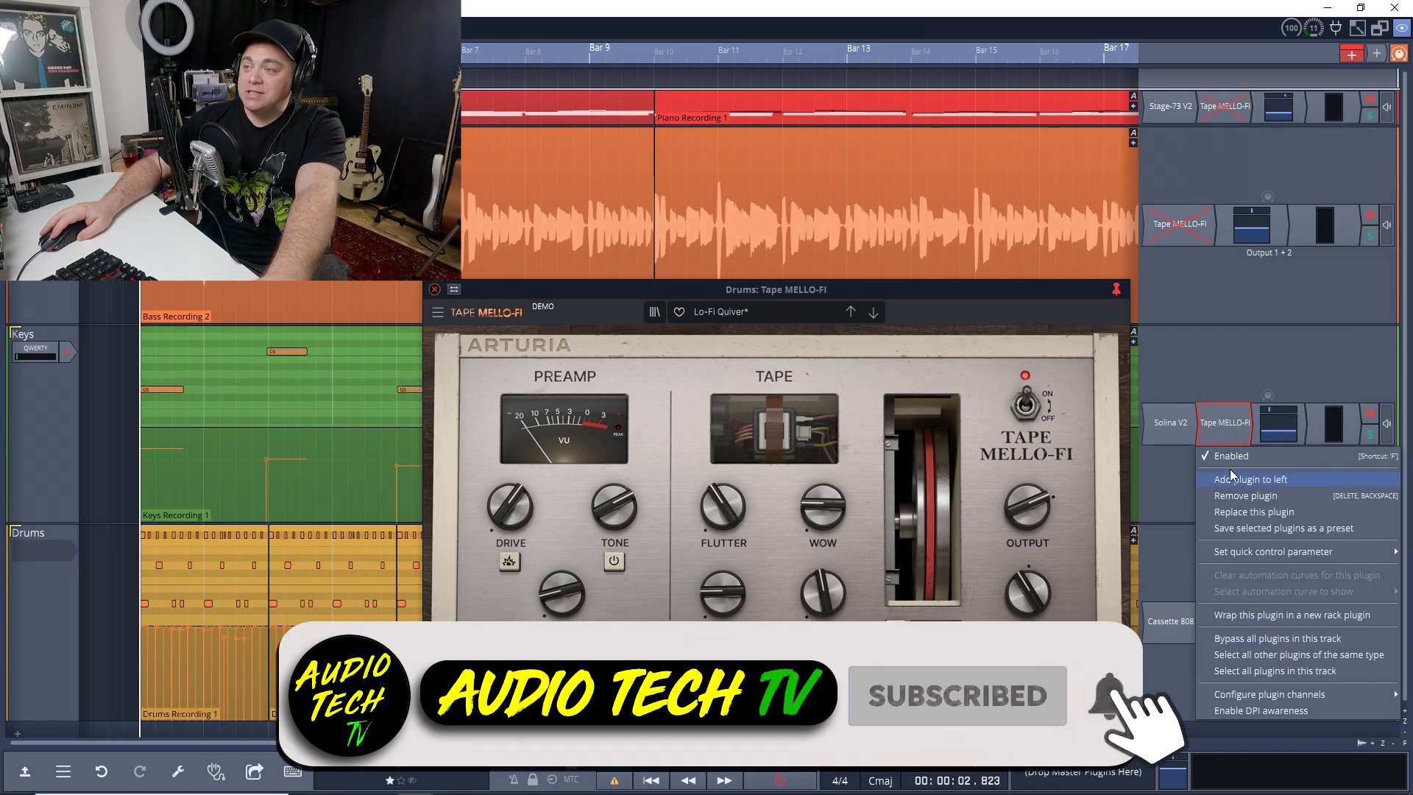
pyautogui.click(1232, 462)
pyautogui.rightClick(1210, 614)
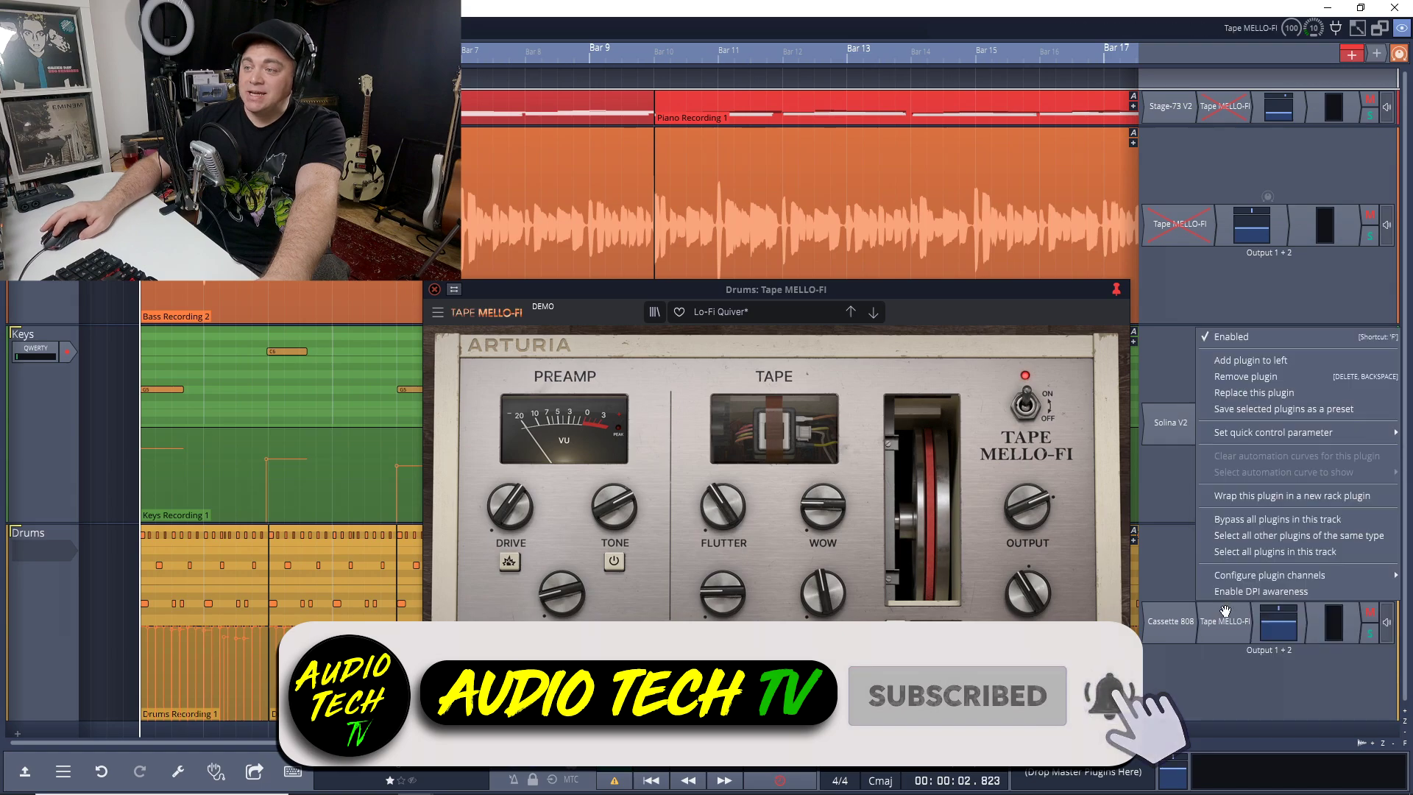
pyautogui.click(1230, 342)
pyautogui.press('space')
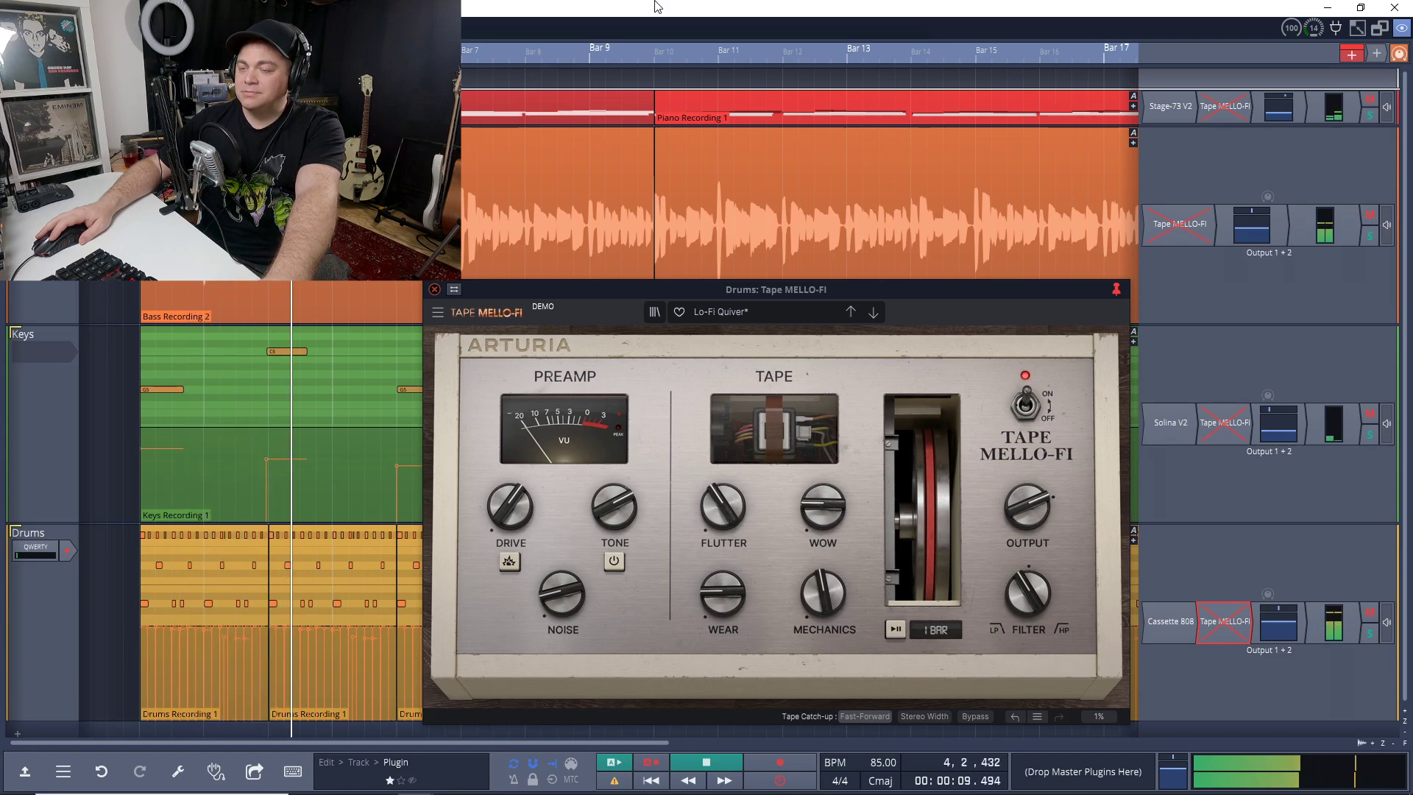
pyautogui.press('space')
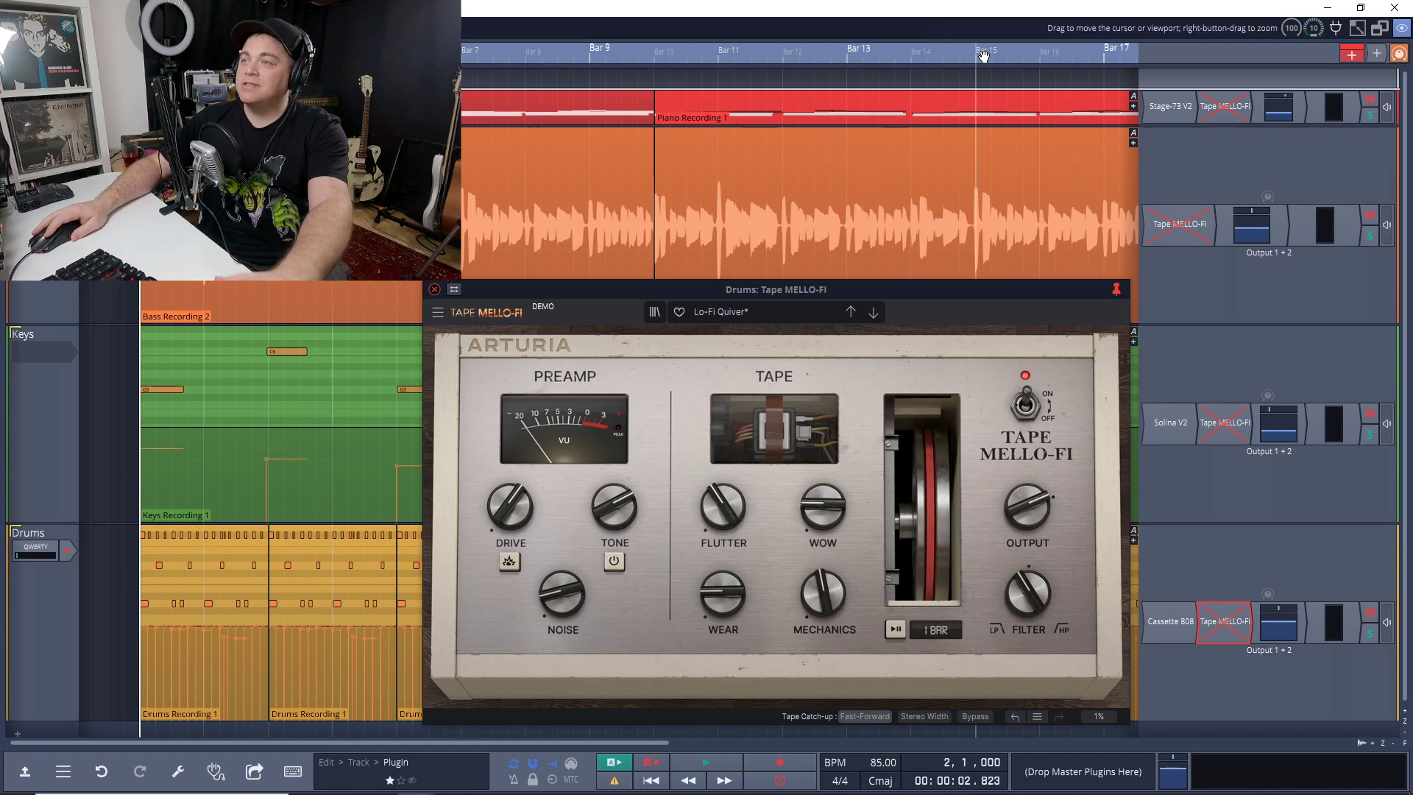
pyautogui.rightClick(1223, 109)
pyautogui.click(1229, 138)
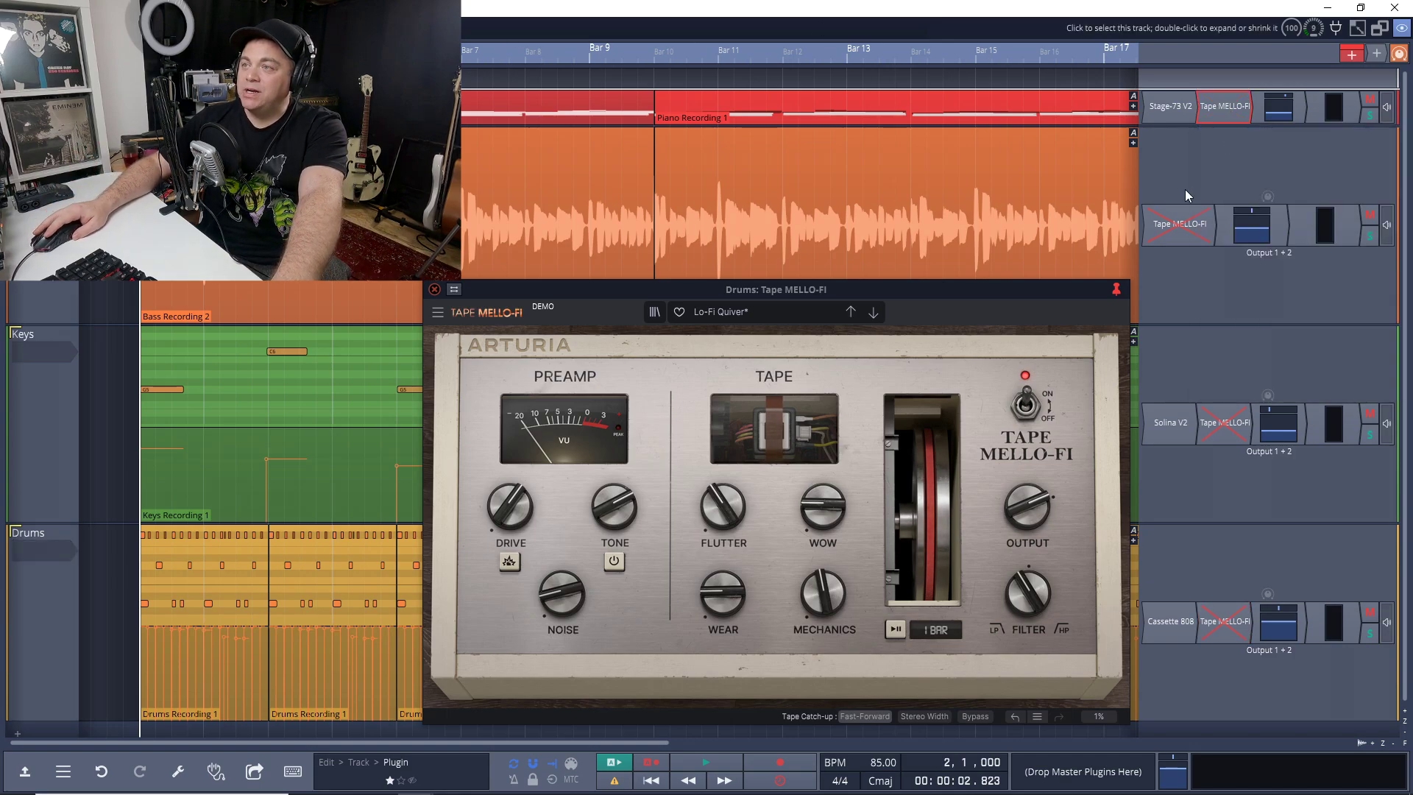
pyautogui.rightClick(1181, 224)
pyautogui.click(1195, 258)
pyautogui.rightClick(1241, 428)
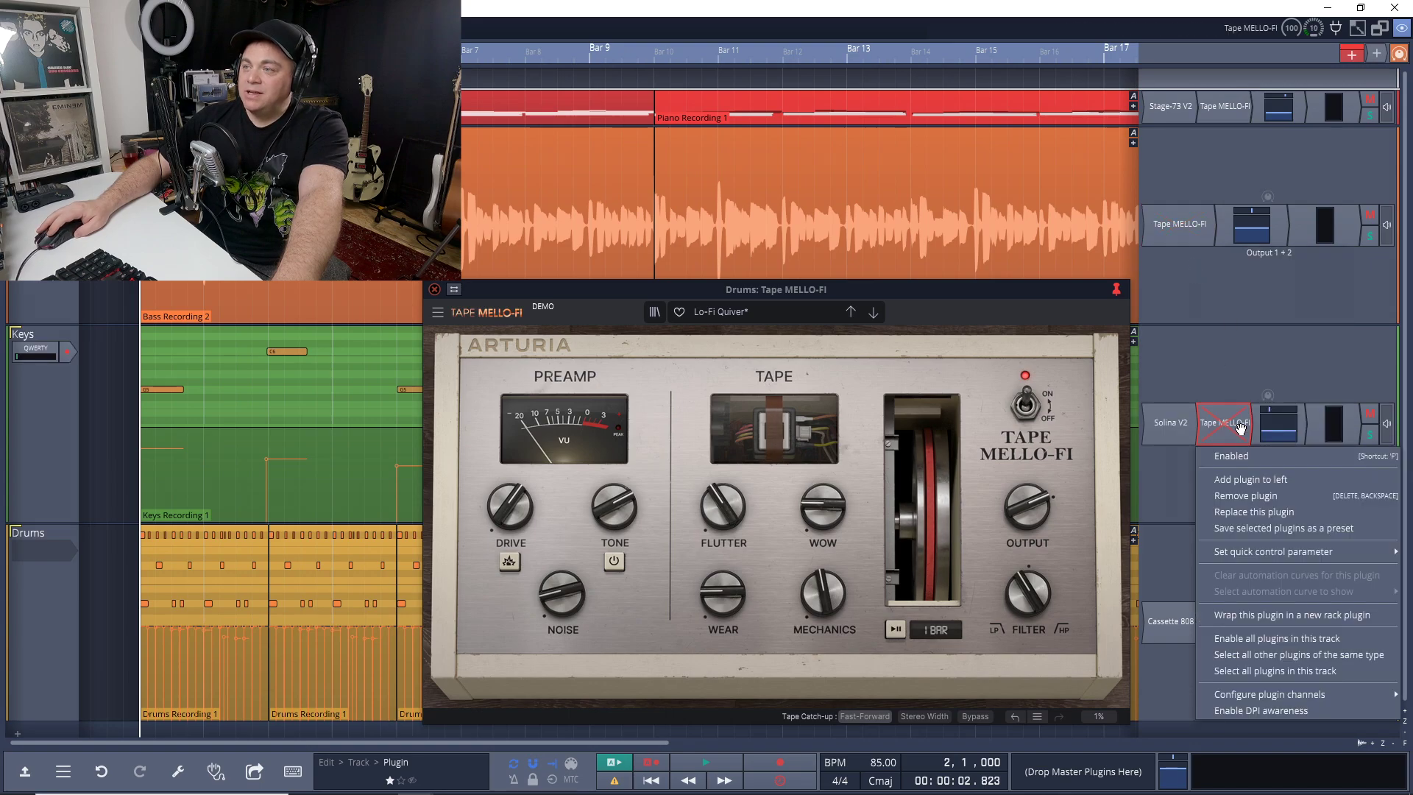
pyautogui.click(1240, 457)
pyautogui.rightClick(1216, 609)
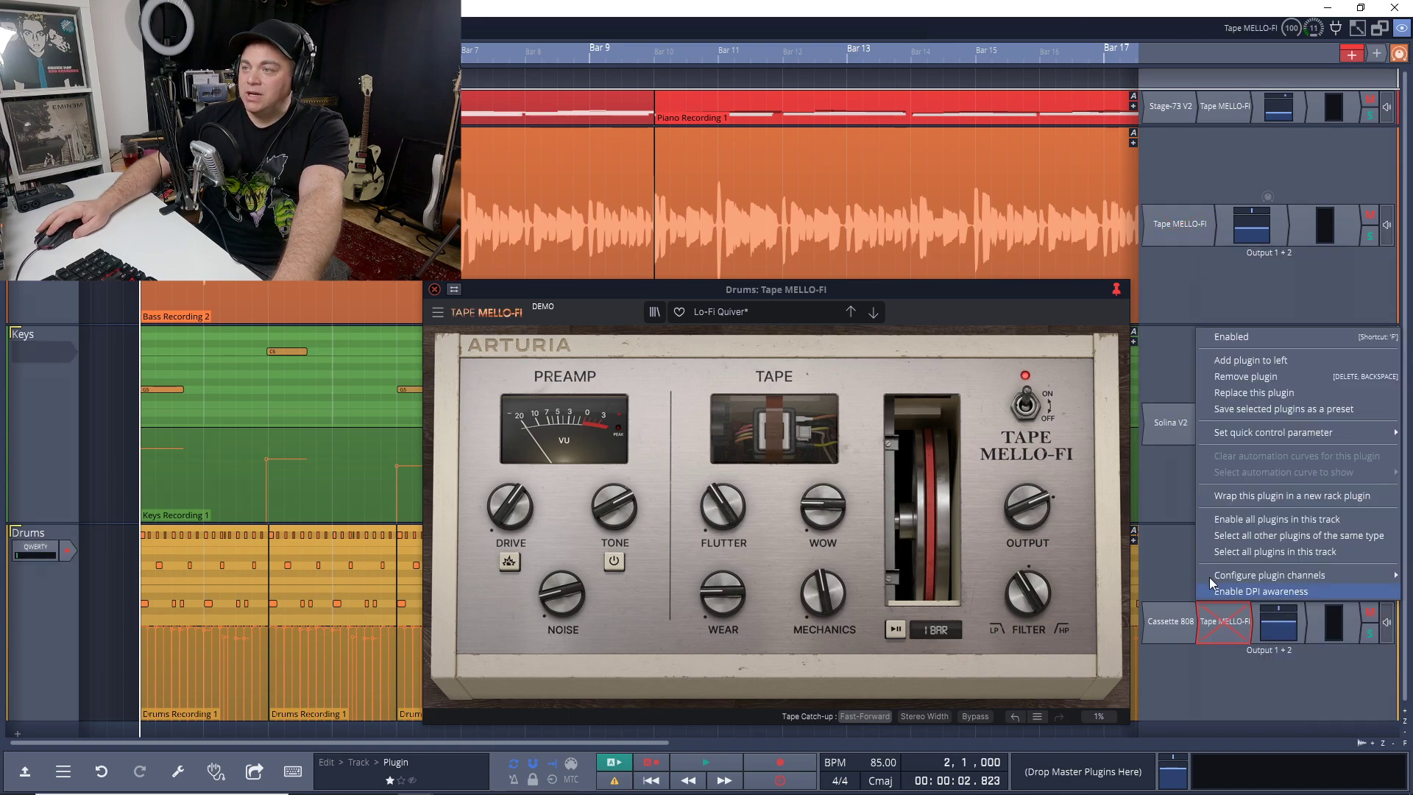
pyautogui.click(1256, 341)
pyautogui.click(26, 600)
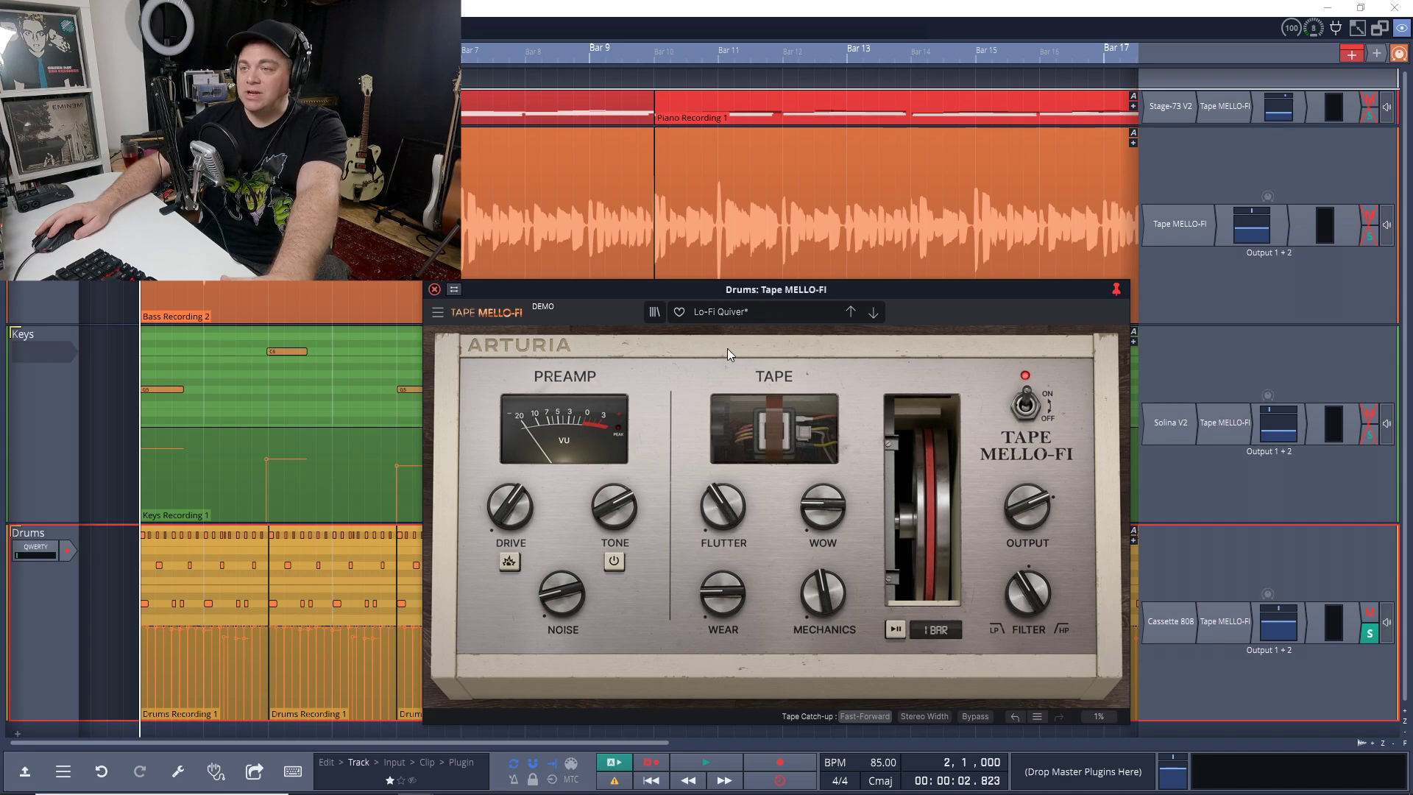
# - Play the soloed drums with Tape MELLO-FI bypassed, then re-enabled, and open the Cassette 808 instrument
pyautogui.press('space')
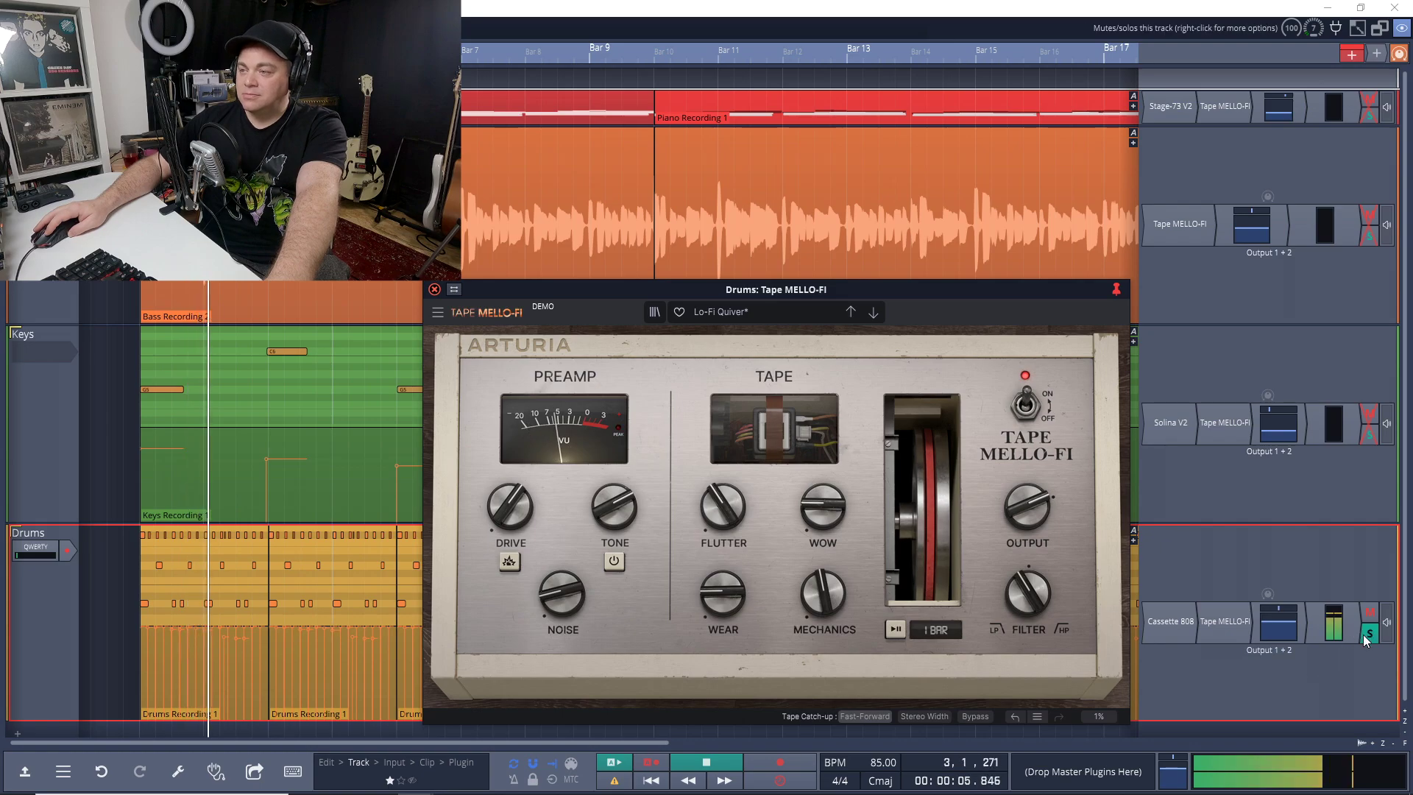
pyautogui.rightClick(1224, 621)
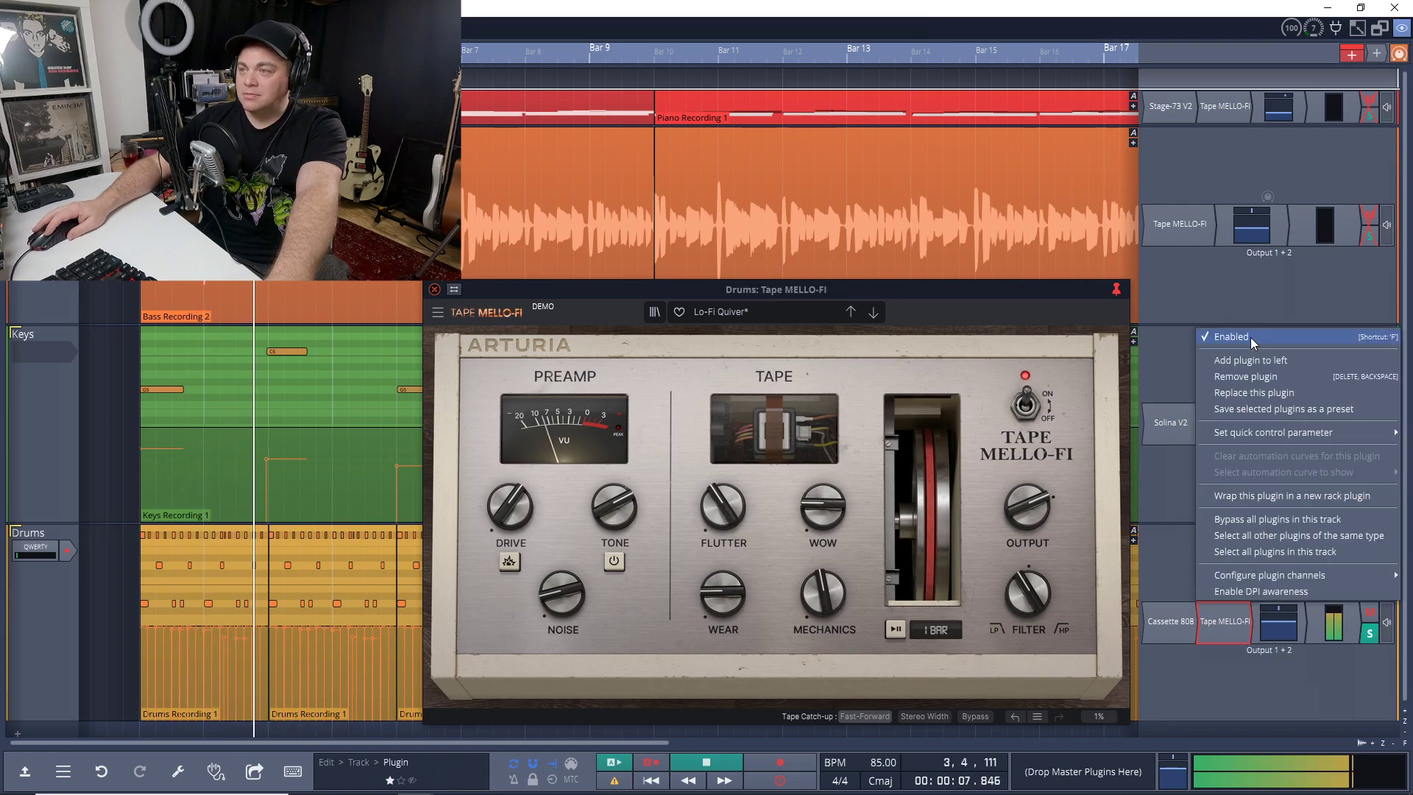
pyautogui.click(1250, 337)
pyautogui.rightClick(1219, 627)
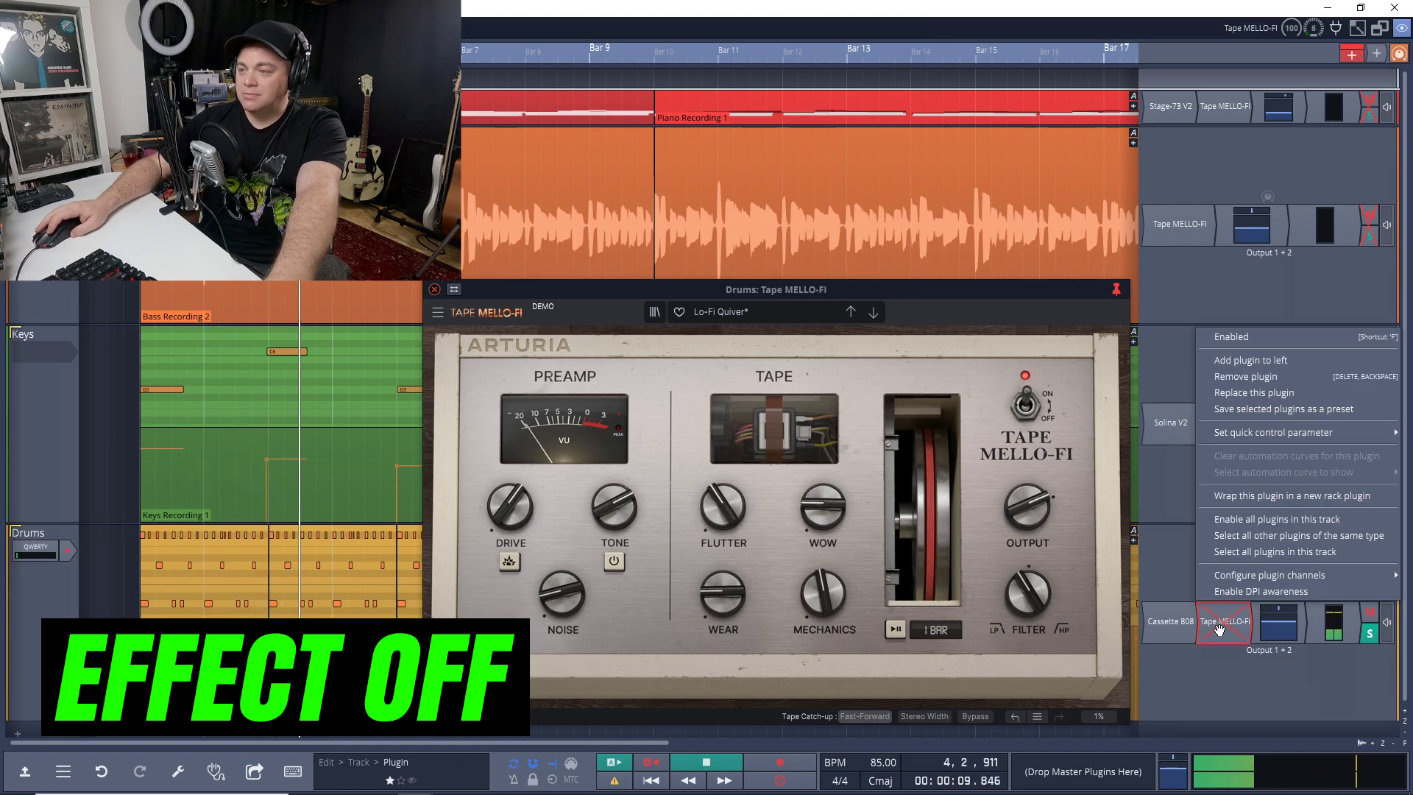
pyautogui.click(1250, 337)
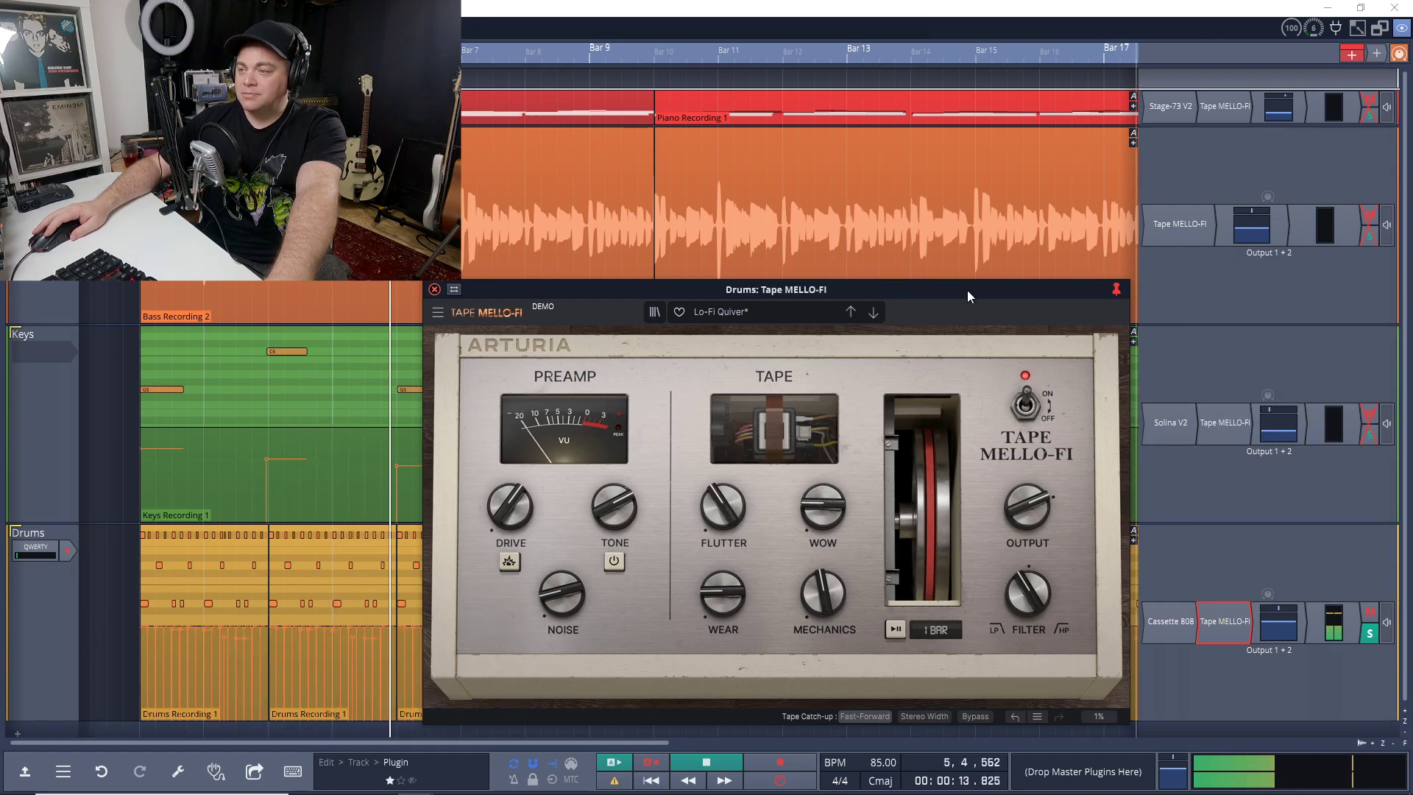
pyautogui.press('space')
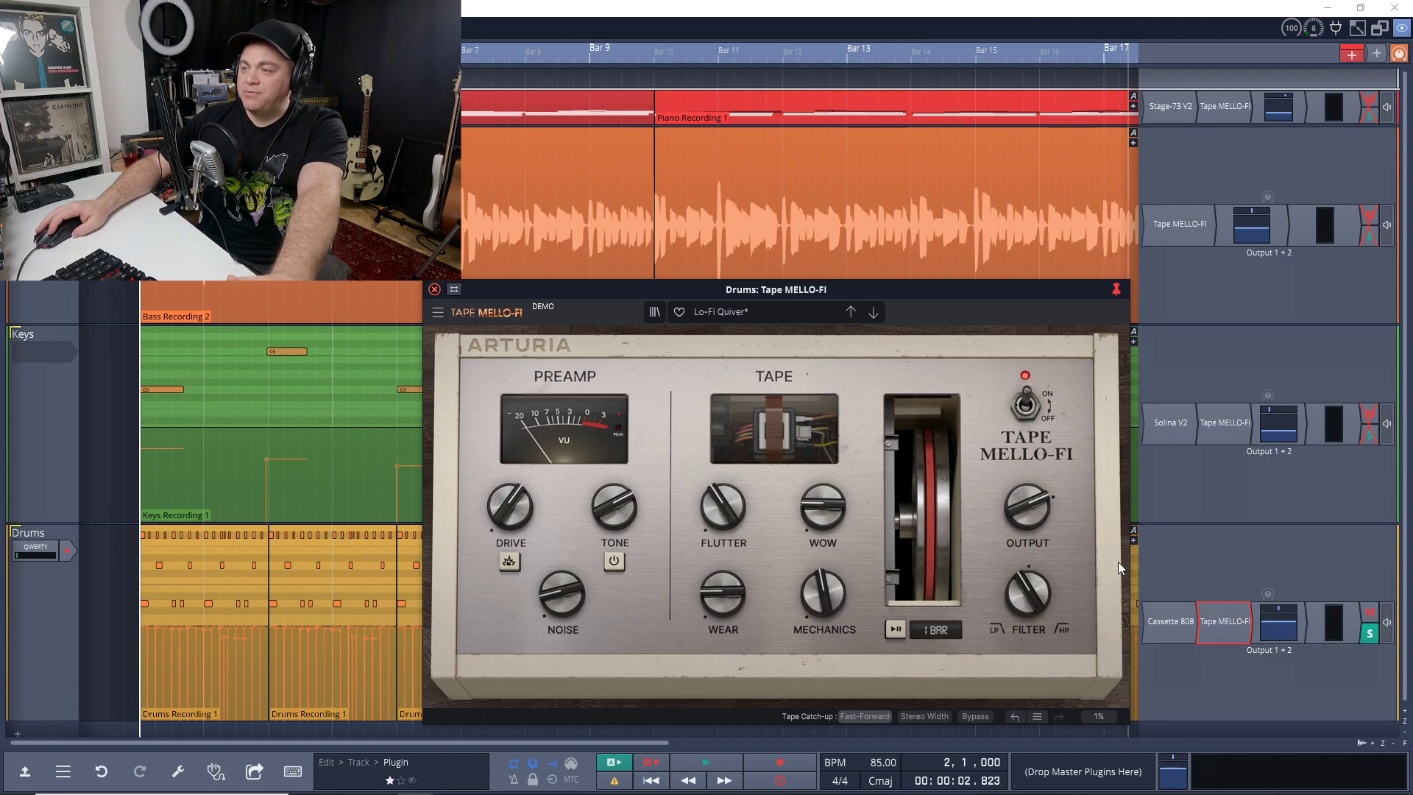
pyautogui.doubleClick(1169, 622)
pyautogui.moveTo(266, 98); pyautogui.dragTo(990, 245)
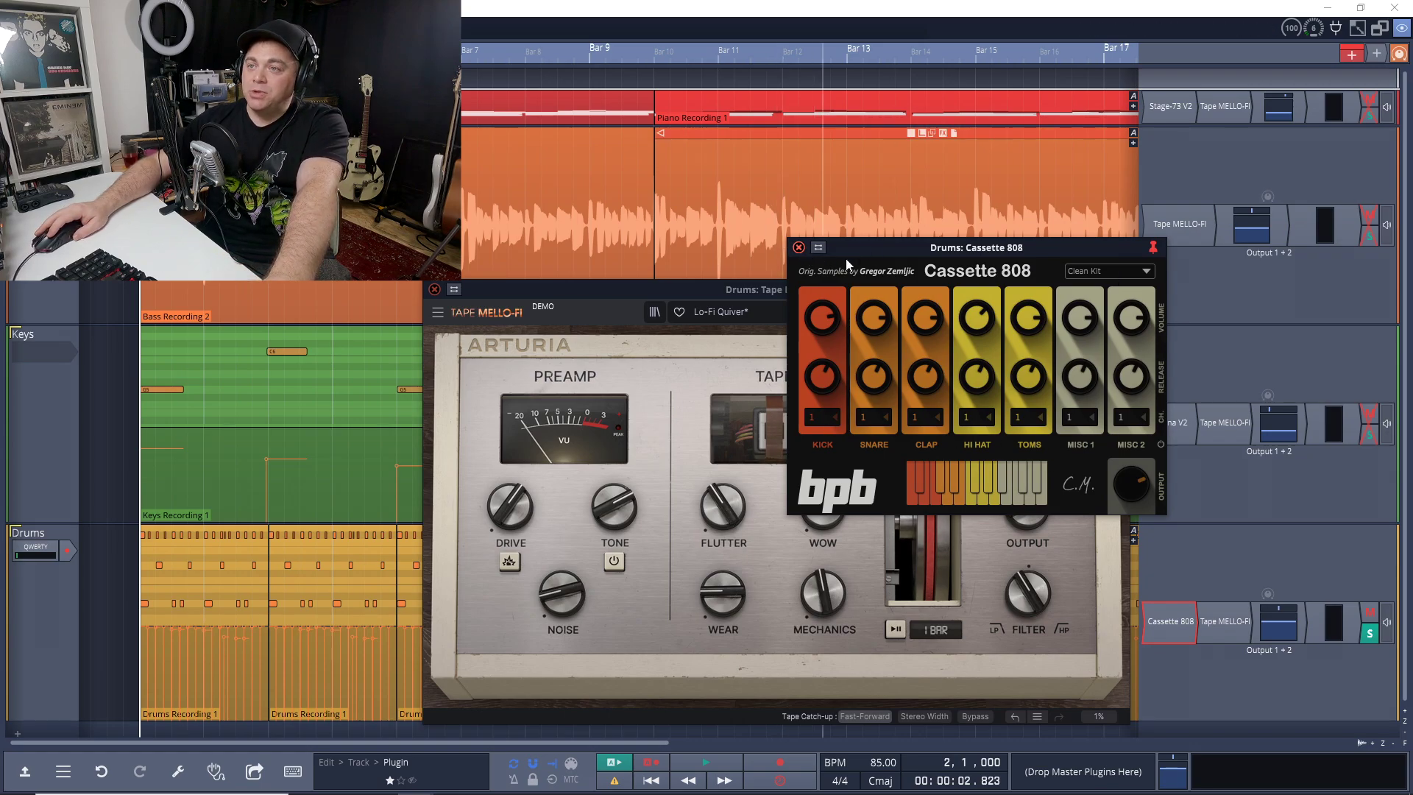
pyautogui.click(797, 248)
pyautogui.click(752, 290)
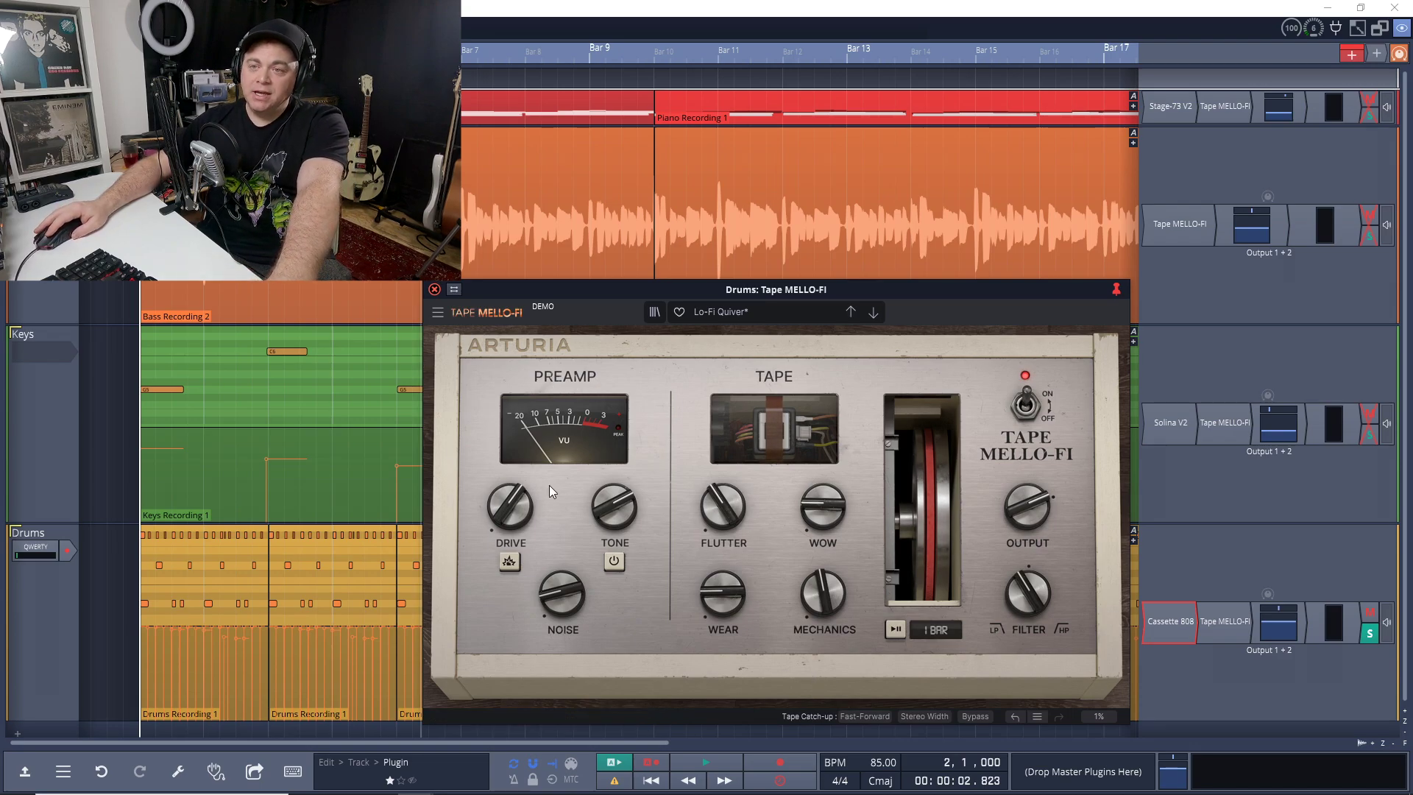
pyautogui.click(508, 562)
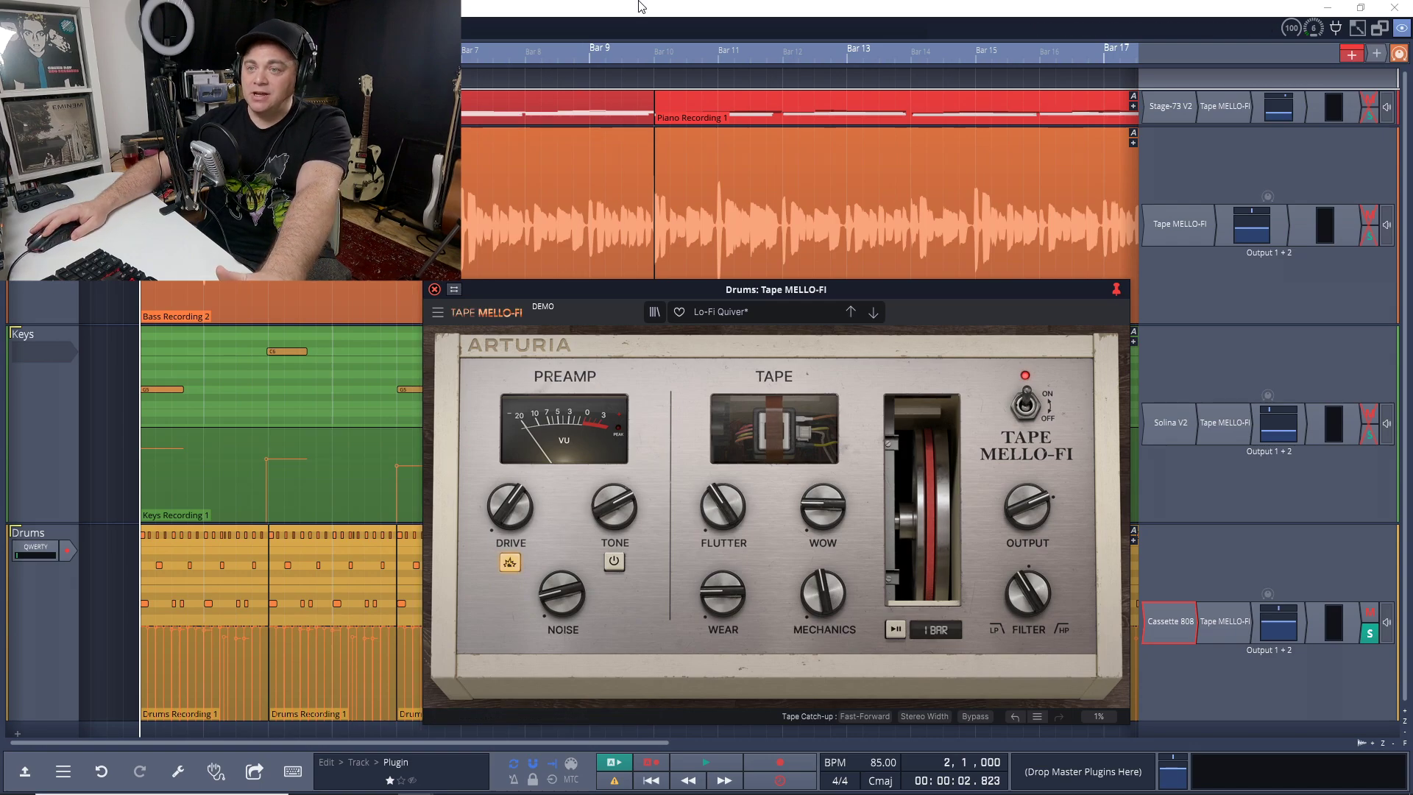
# - During playback, toggle the Drive Boost off, on and off again to compare
pyautogui.press('space')
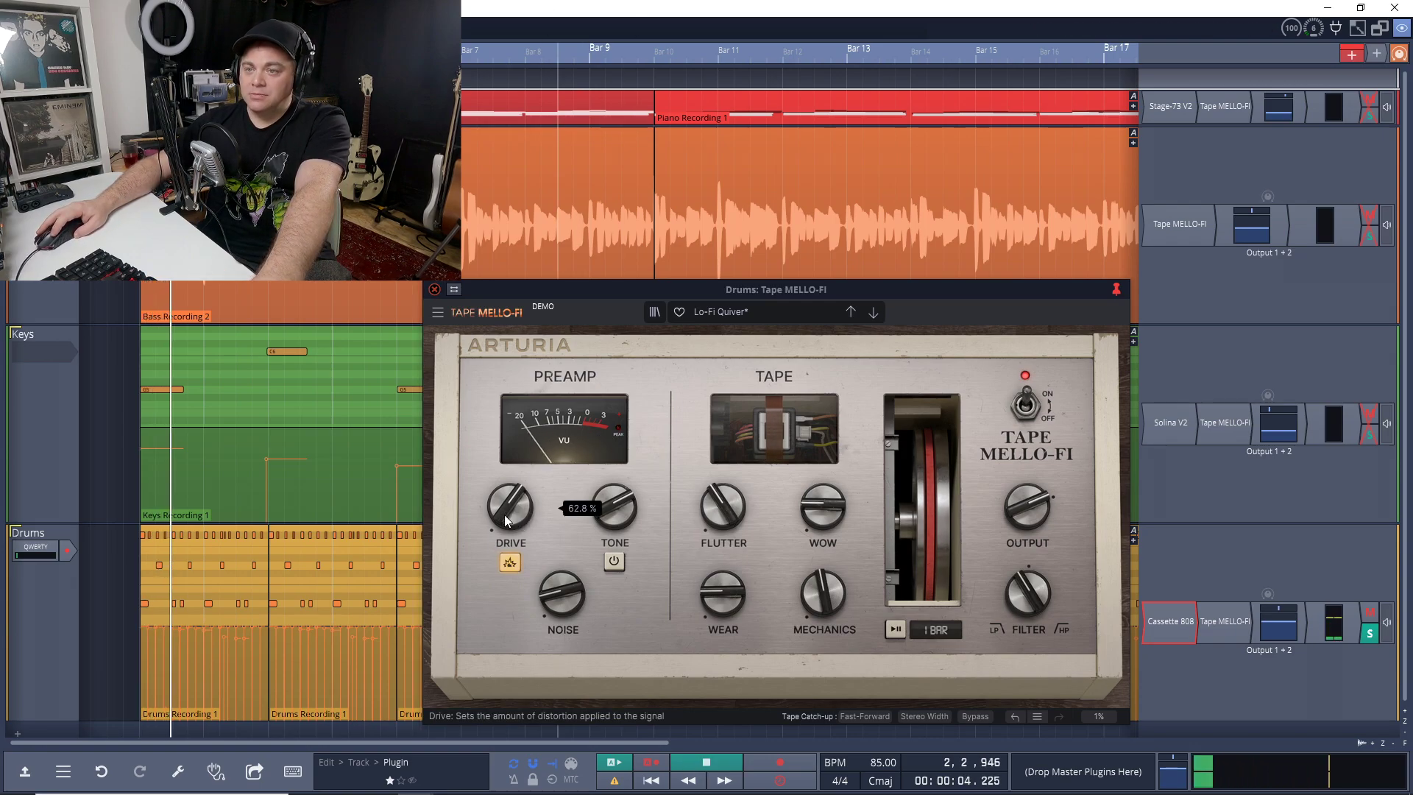
pyautogui.click(509, 562)
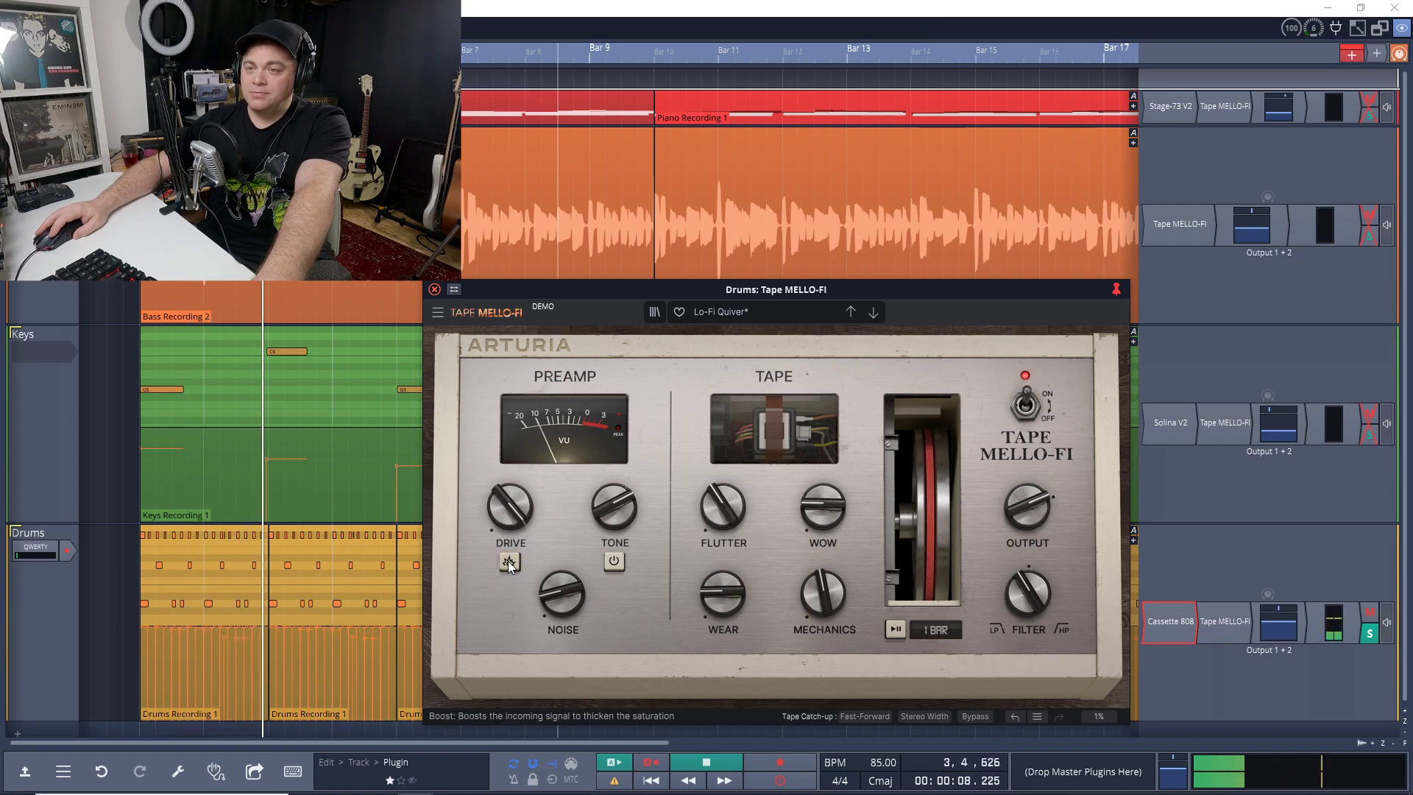
pyautogui.click(508, 561)
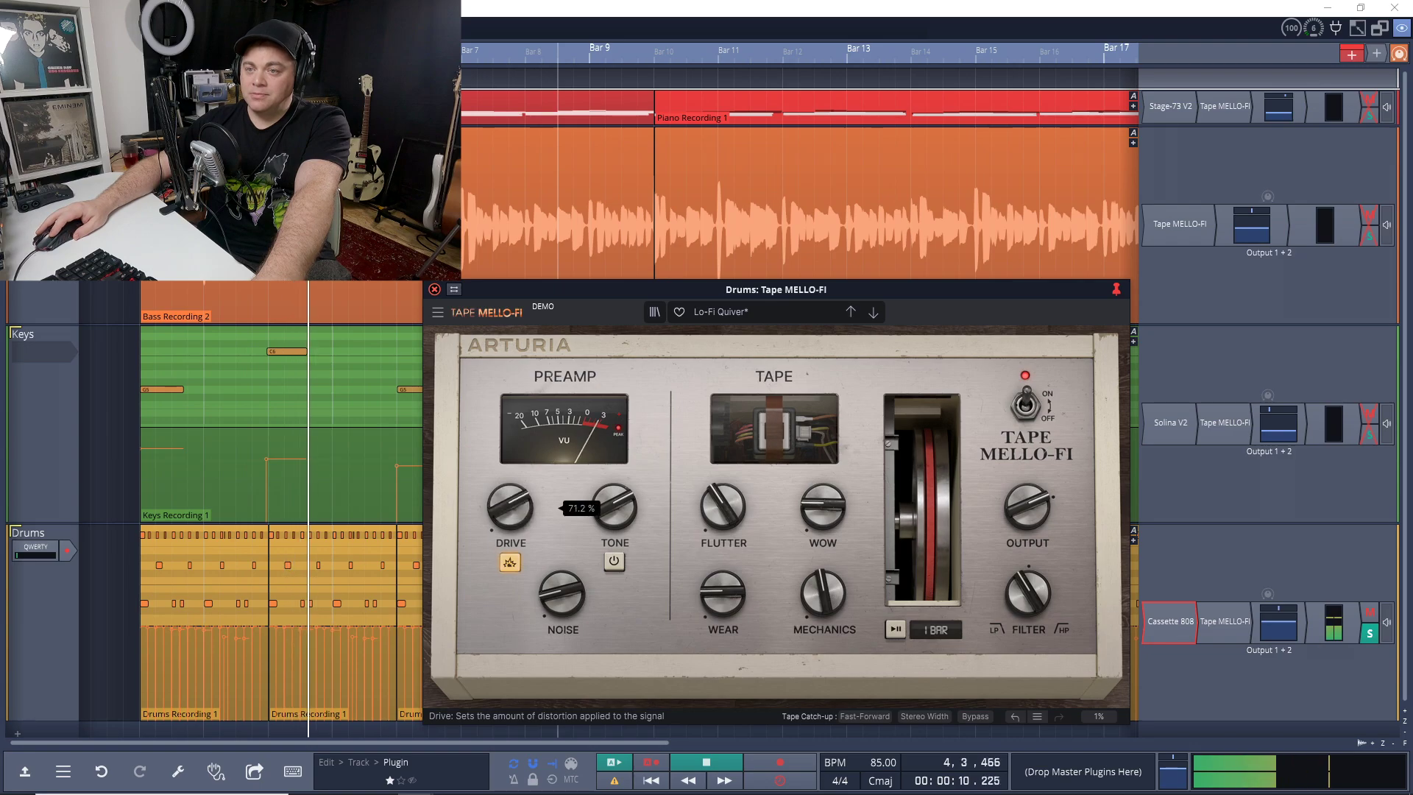
pyautogui.click(509, 561)
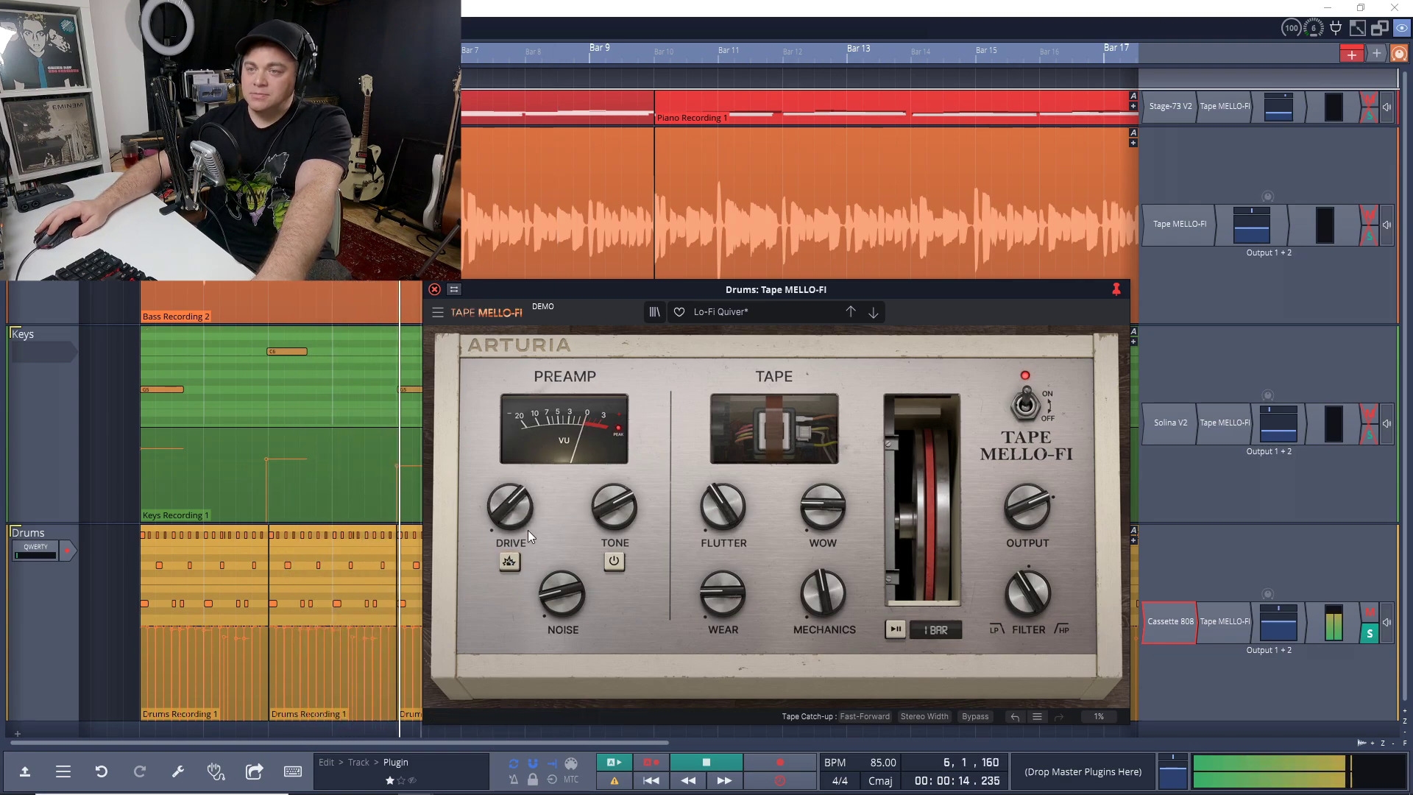
pyautogui.moveTo(518, 515)
pyautogui.press('space')
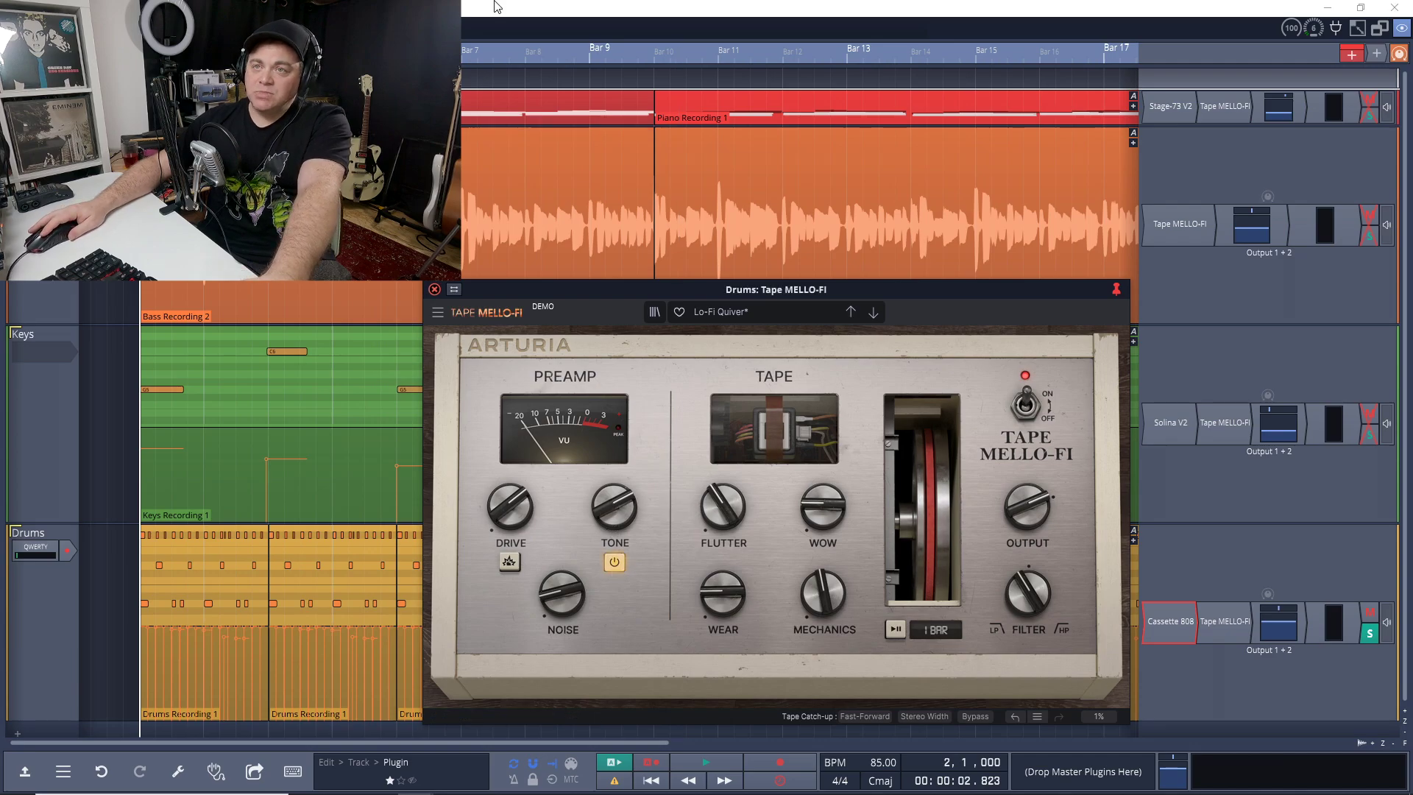
# - Play the drums again and raise the Tone amount slightly
pyautogui.press('space')
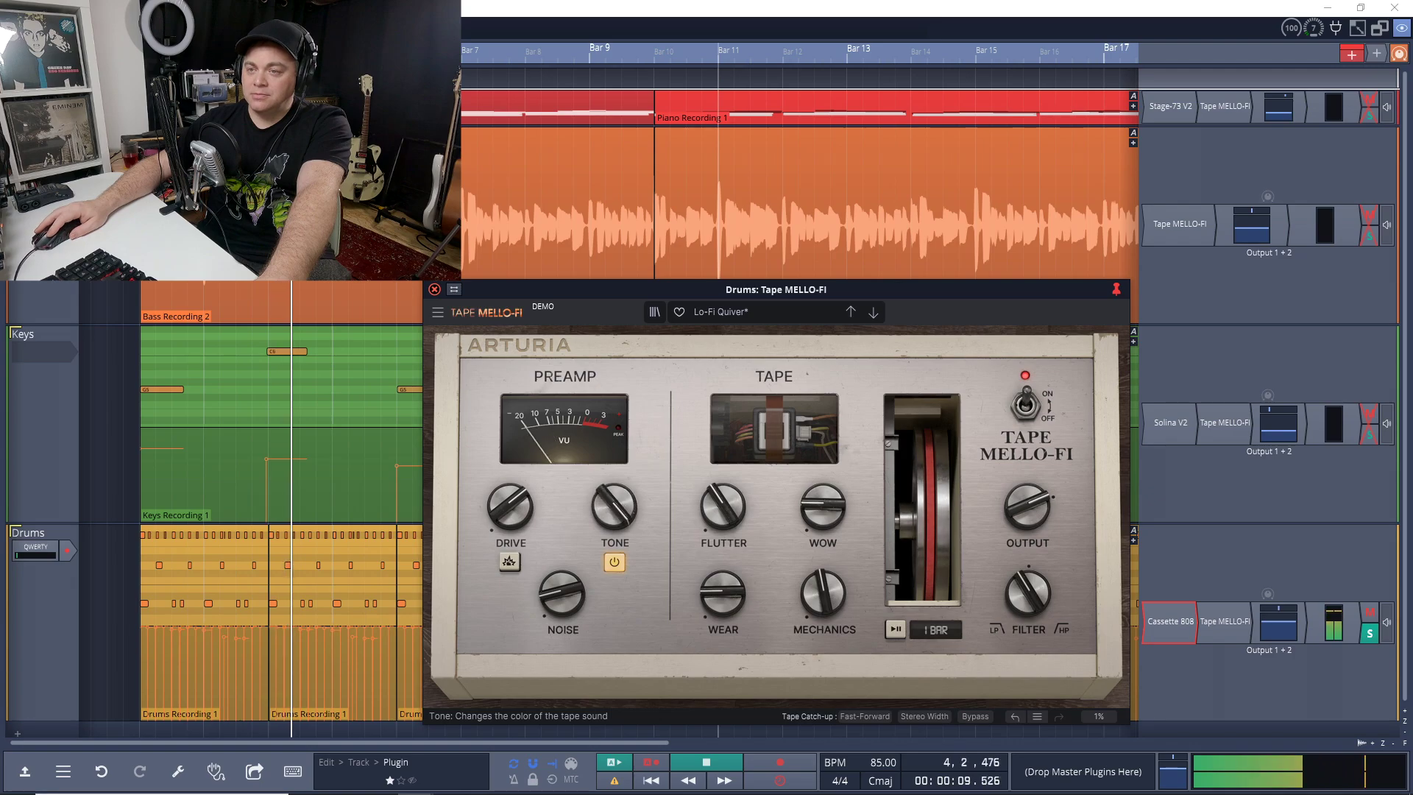
pyautogui.moveTo(614, 506); pyautogui.dragTo(614, 479)
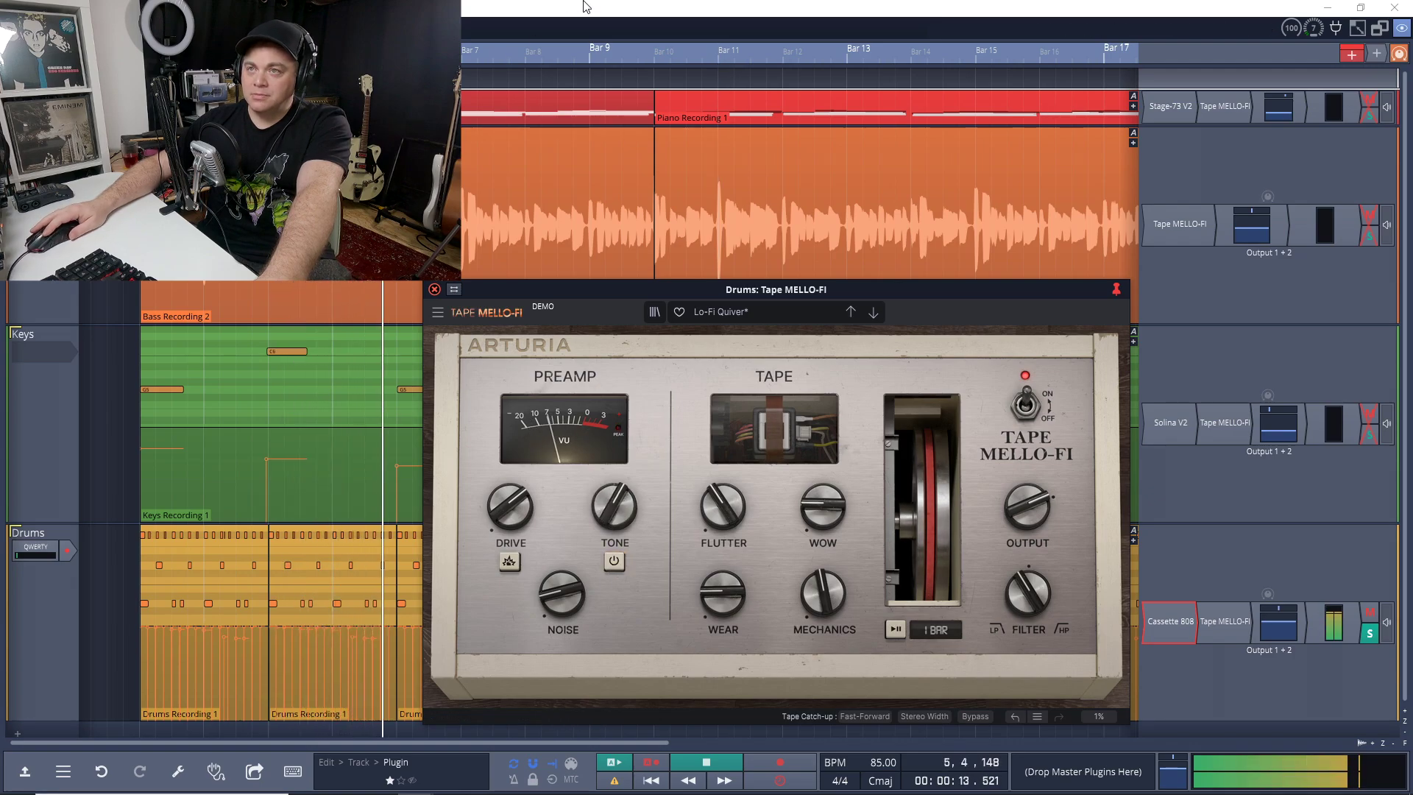
pyautogui.press('space')
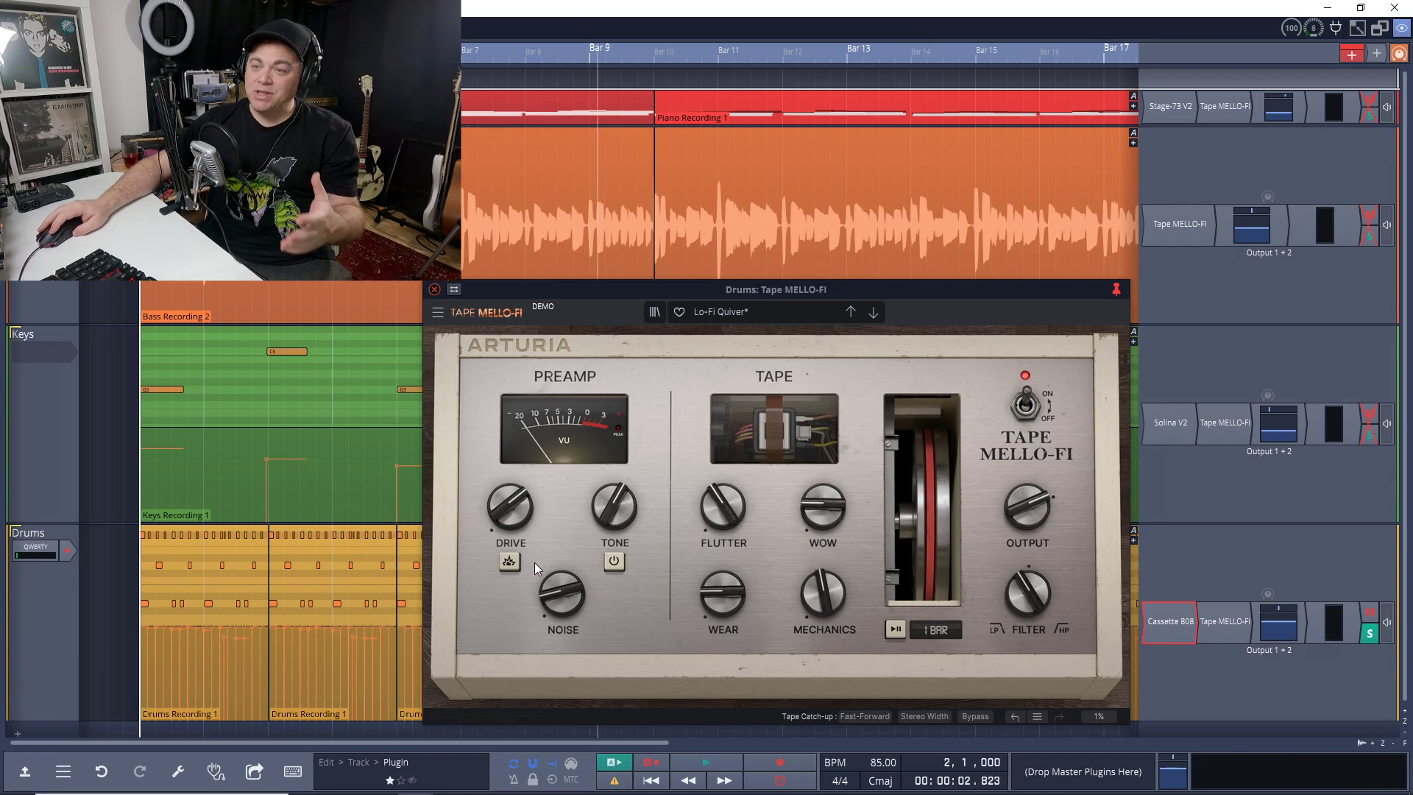
# - Raise the tape Noise level on the drums' Tape MELLO-FI
pyautogui.moveTo(566, 599)
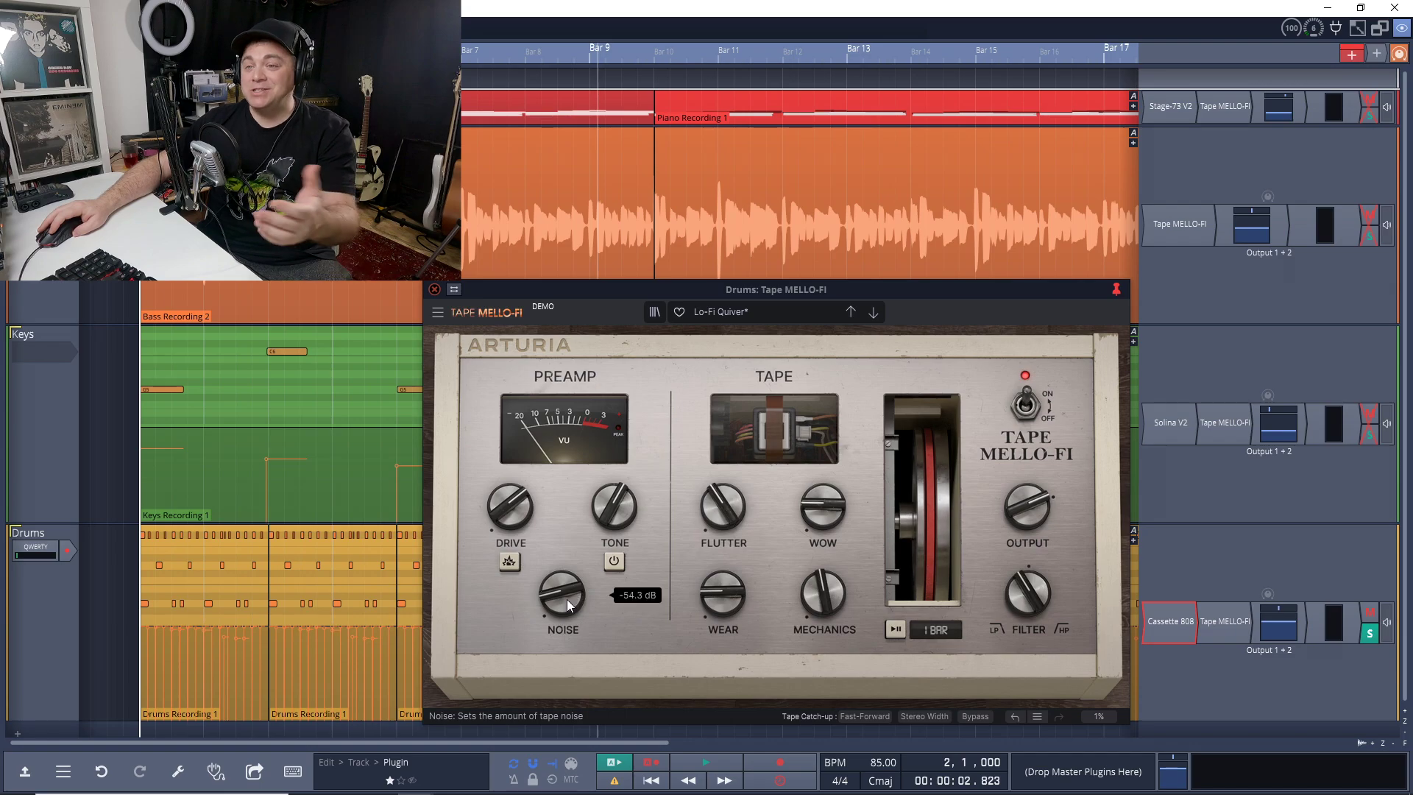
pyautogui.moveTo(558, 605); pyautogui.dragTo(557, 581)
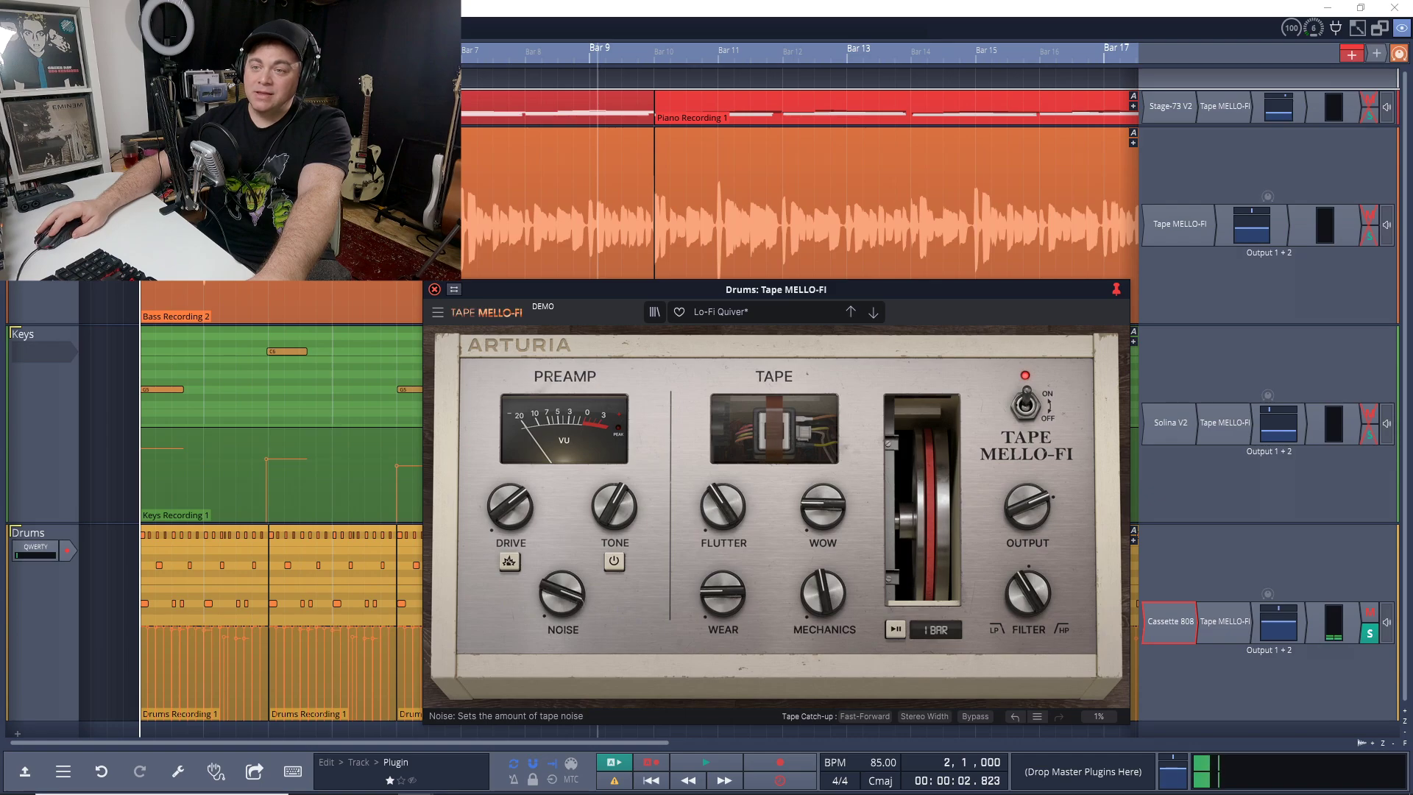
pyautogui.moveTo(557, 581); pyautogui.dragTo(557, 575)
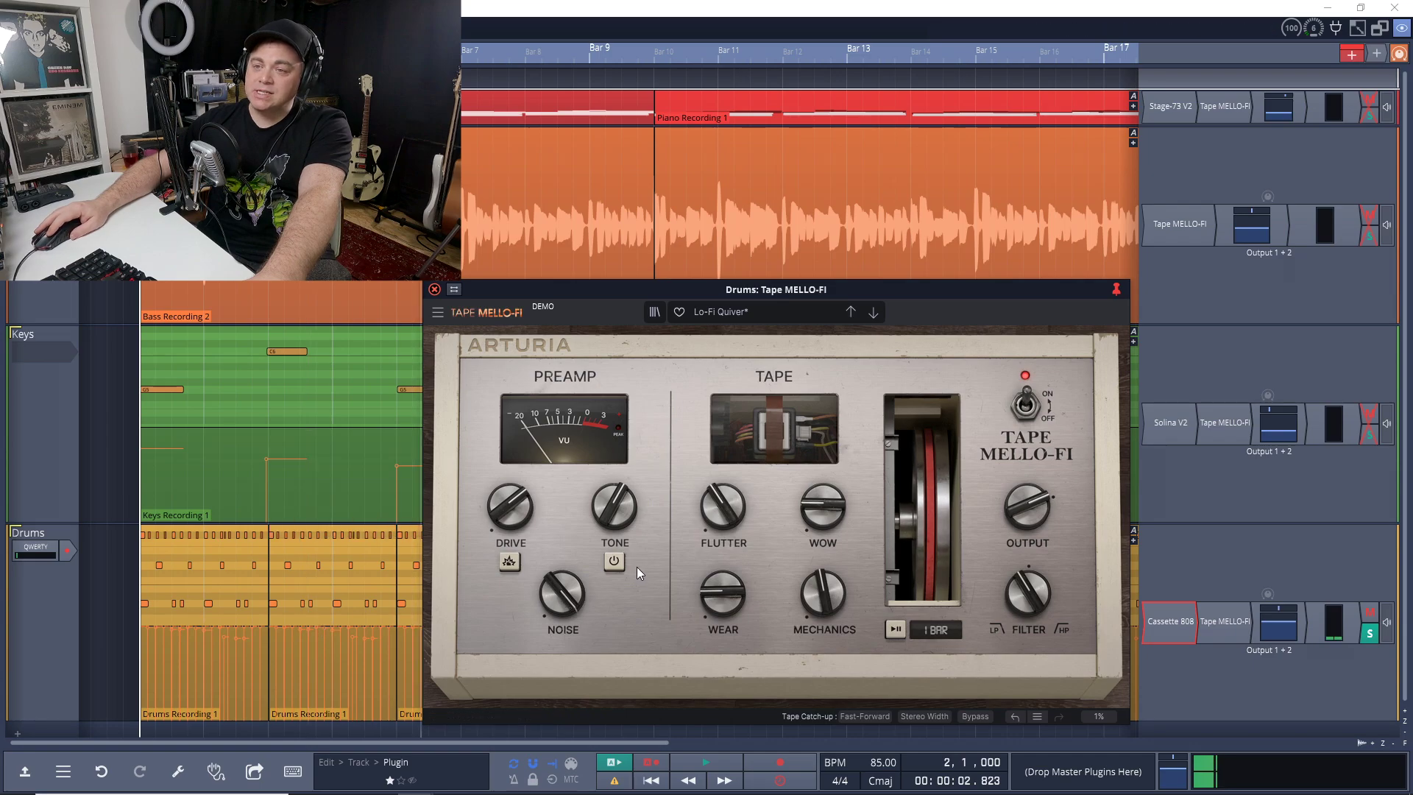
# - Enable the Tone circuit, set Tone to about 0.512 while playing, and lower tape Noise
pyautogui.click(610, 562)
pyautogui.moveTo(615, 506)
pyautogui.mouseDown()
pyautogui.moveTo(615, 492)
pyautogui.moveTo(614, 524)
pyautogui.moveTo(615, 487)
pyautogui.mouseUp()
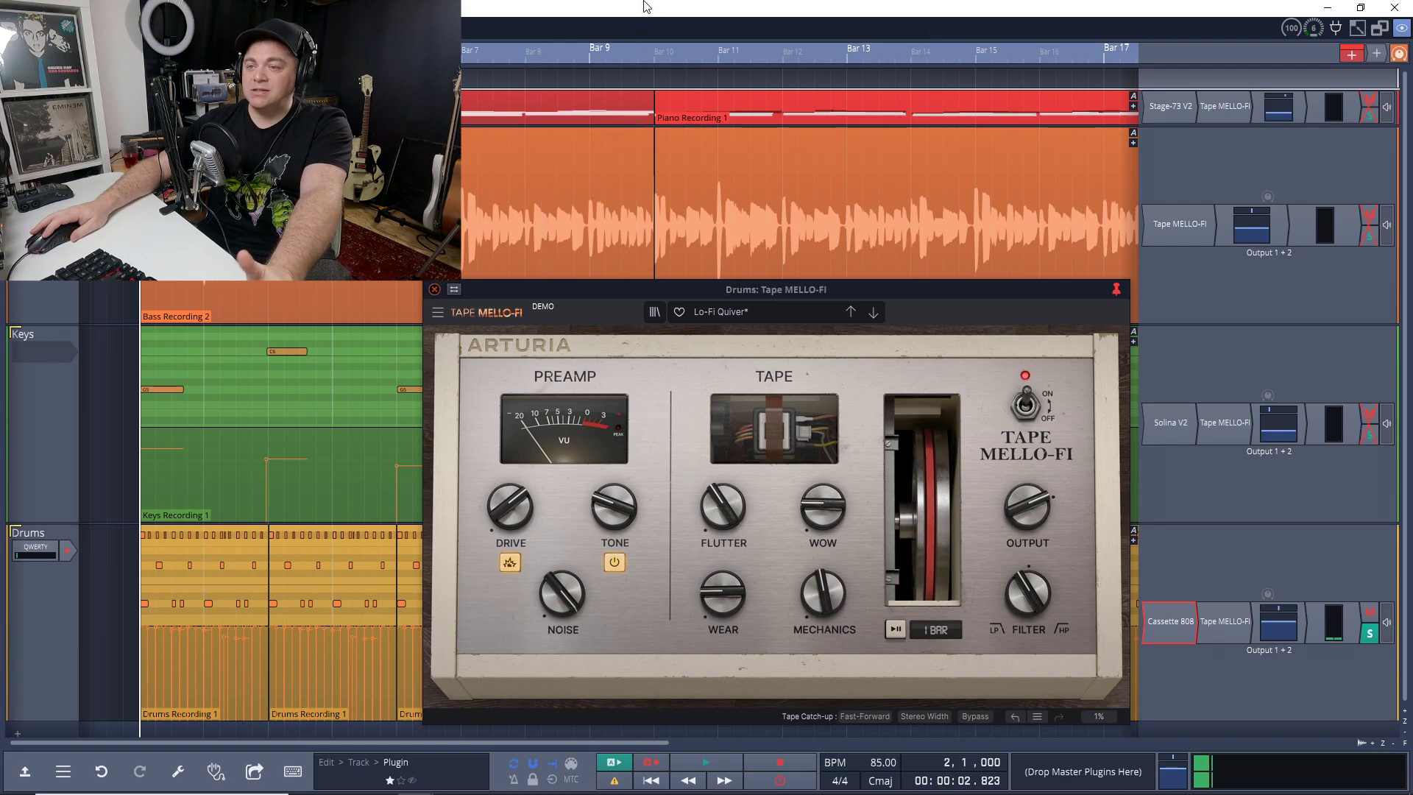
pyautogui.press('space')
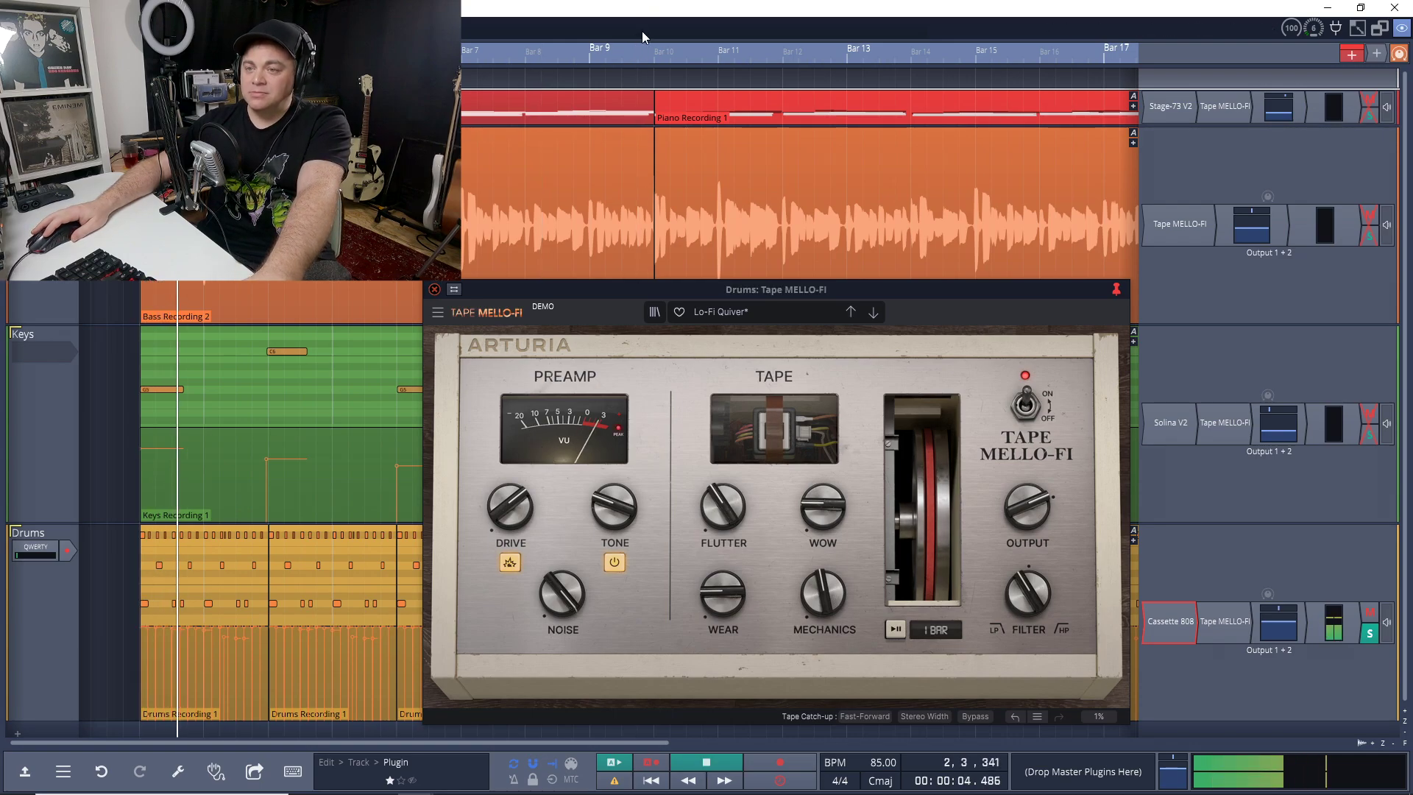
pyautogui.moveTo(607, 505); pyautogui.dragTo(606, 478)
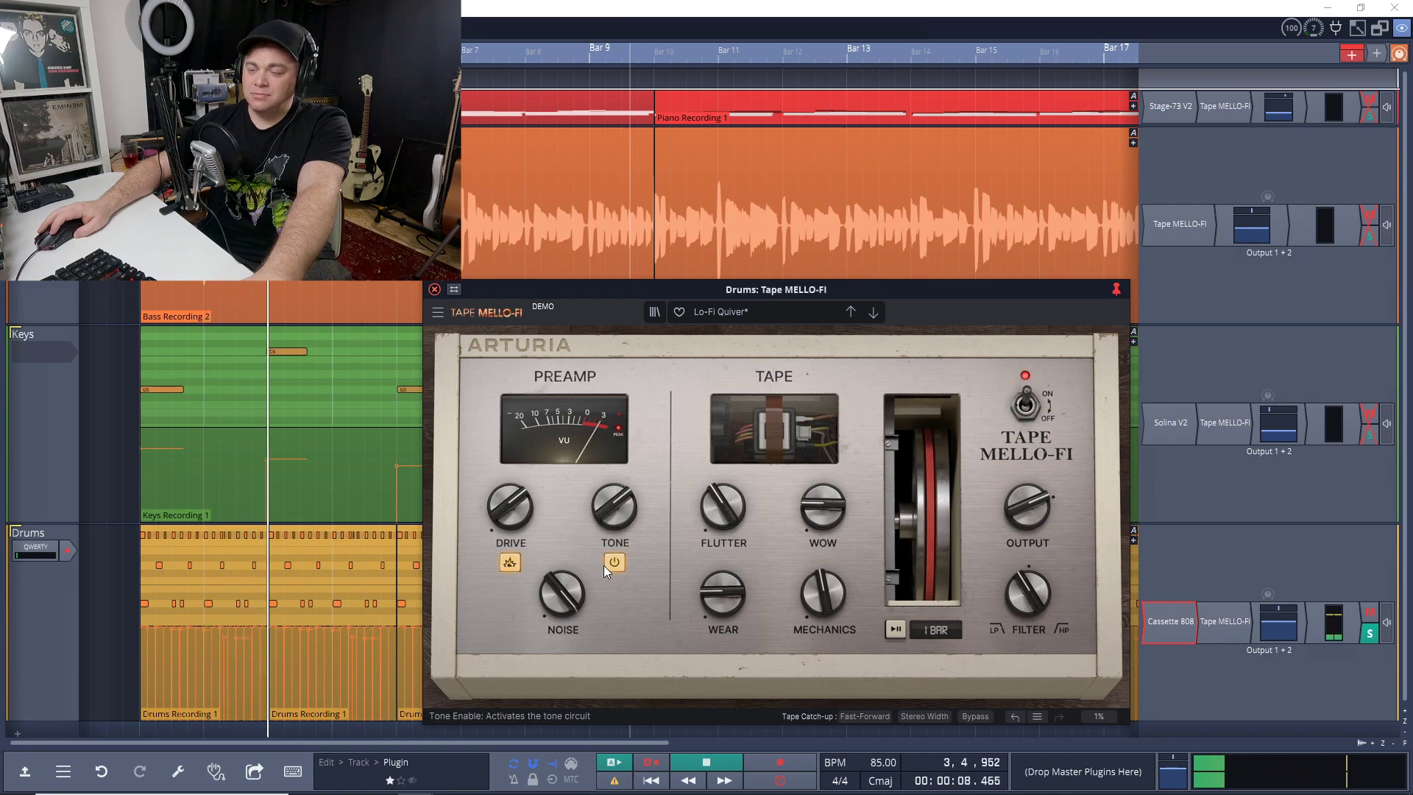
pyautogui.press('space')
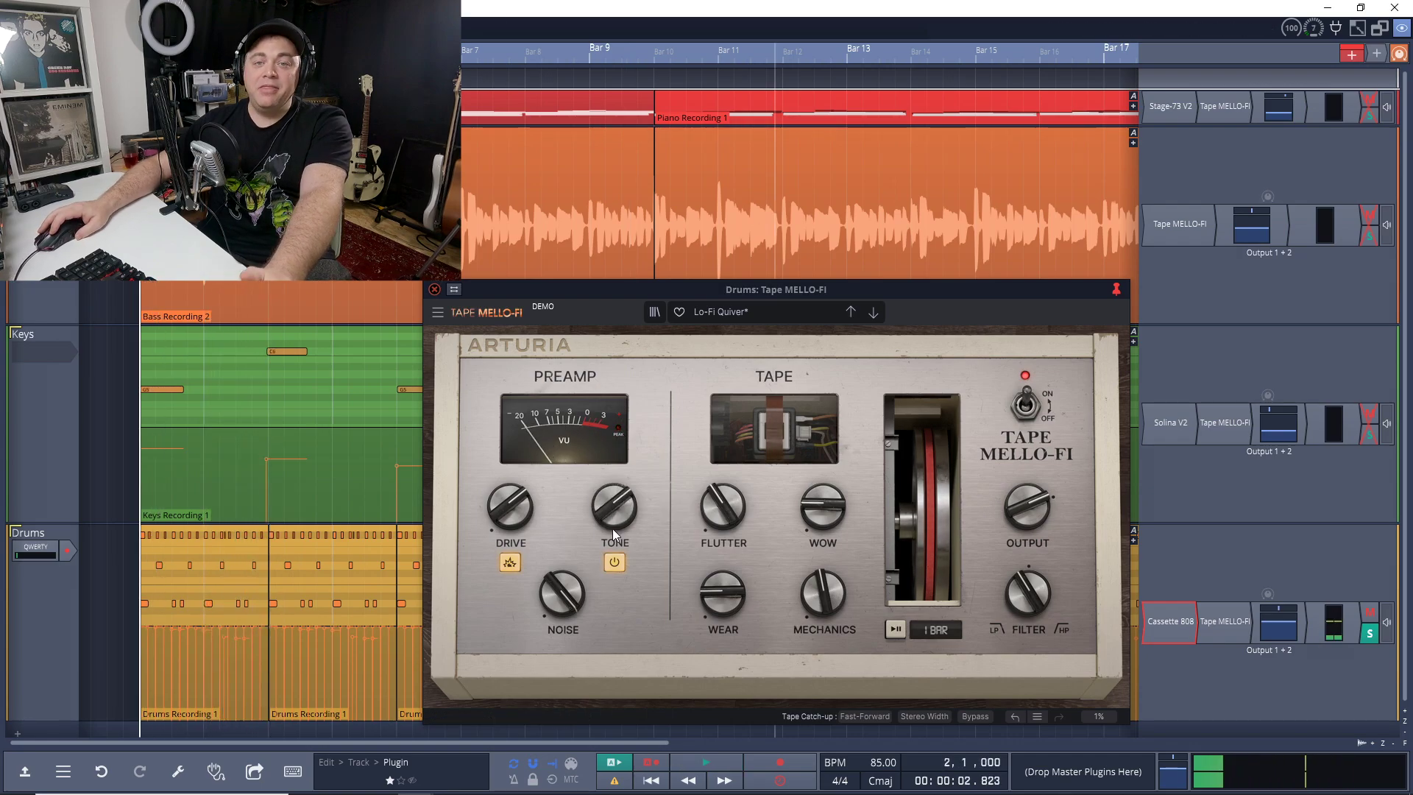
pyautogui.moveTo(551, 590)
pyautogui.mouseDown()
pyautogui.moveTo(551, 601)
pyautogui.moveTo(554, 582)
pyautogui.mouseUp()
# - Turn the Tone circuit off and raise tape Wear to about 66.8% during playback
pyautogui.click(621, 567)
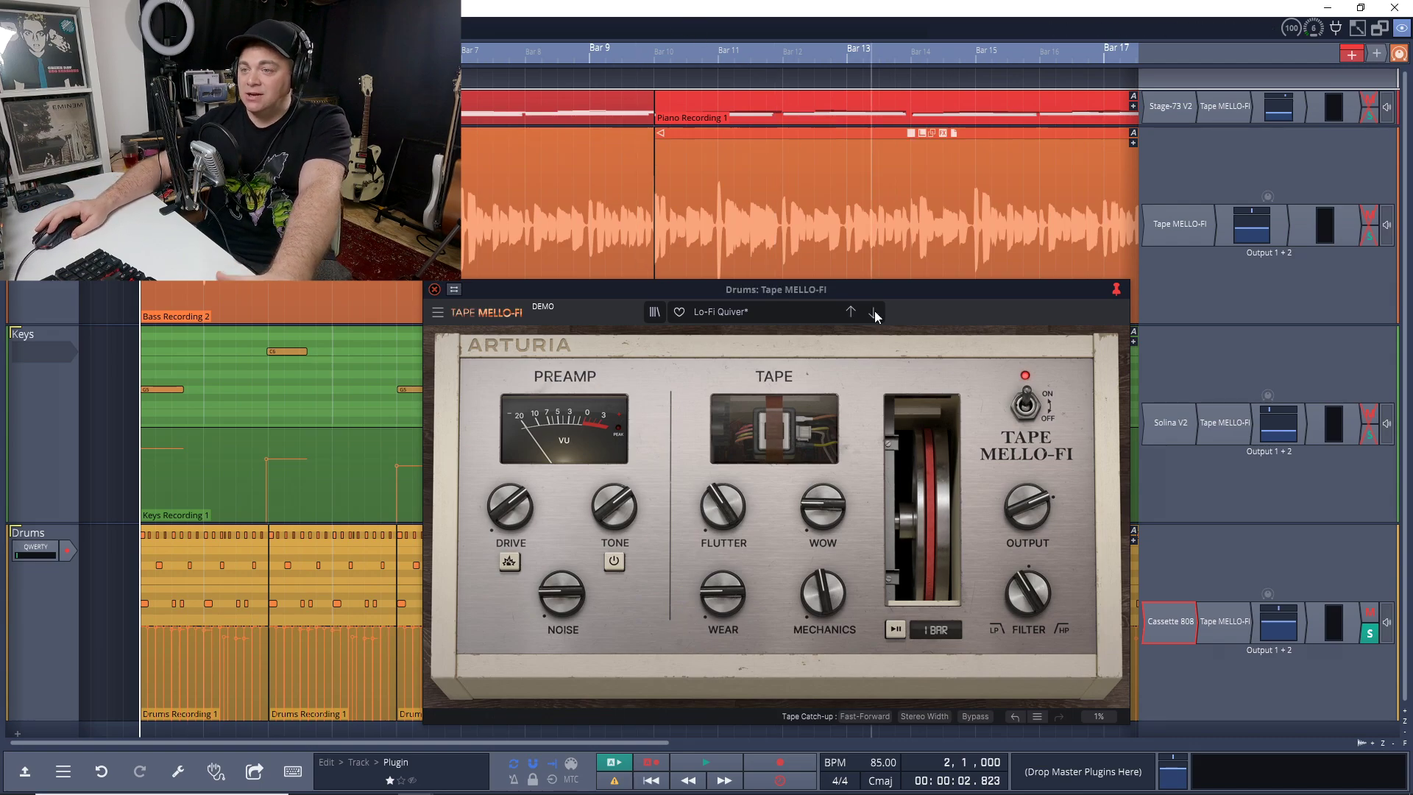
pyautogui.press('space')
pyautogui.moveTo(728, 596); pyautogui.dragTo(728, 550)
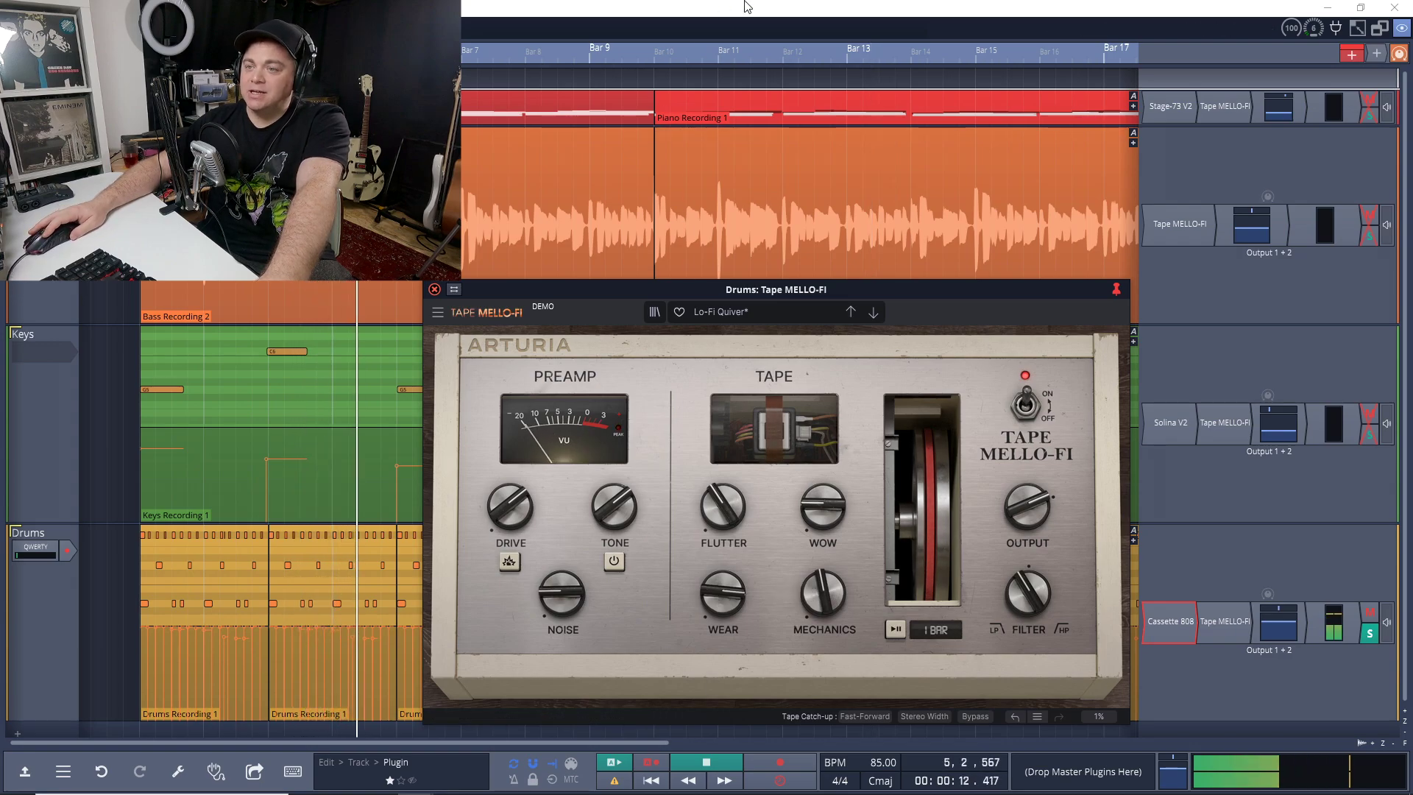
pyautogui.press('space')
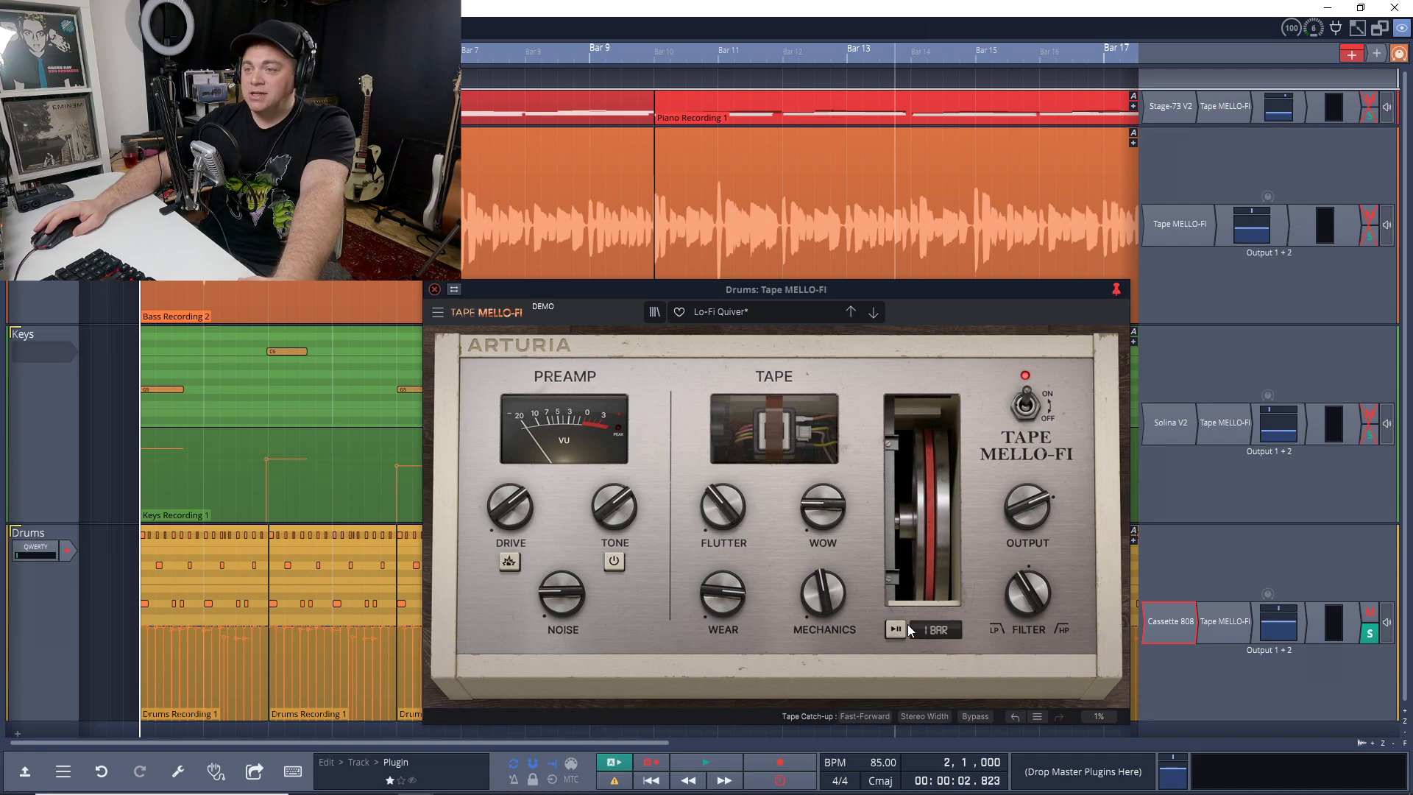
pyautogui.click(928, 631)
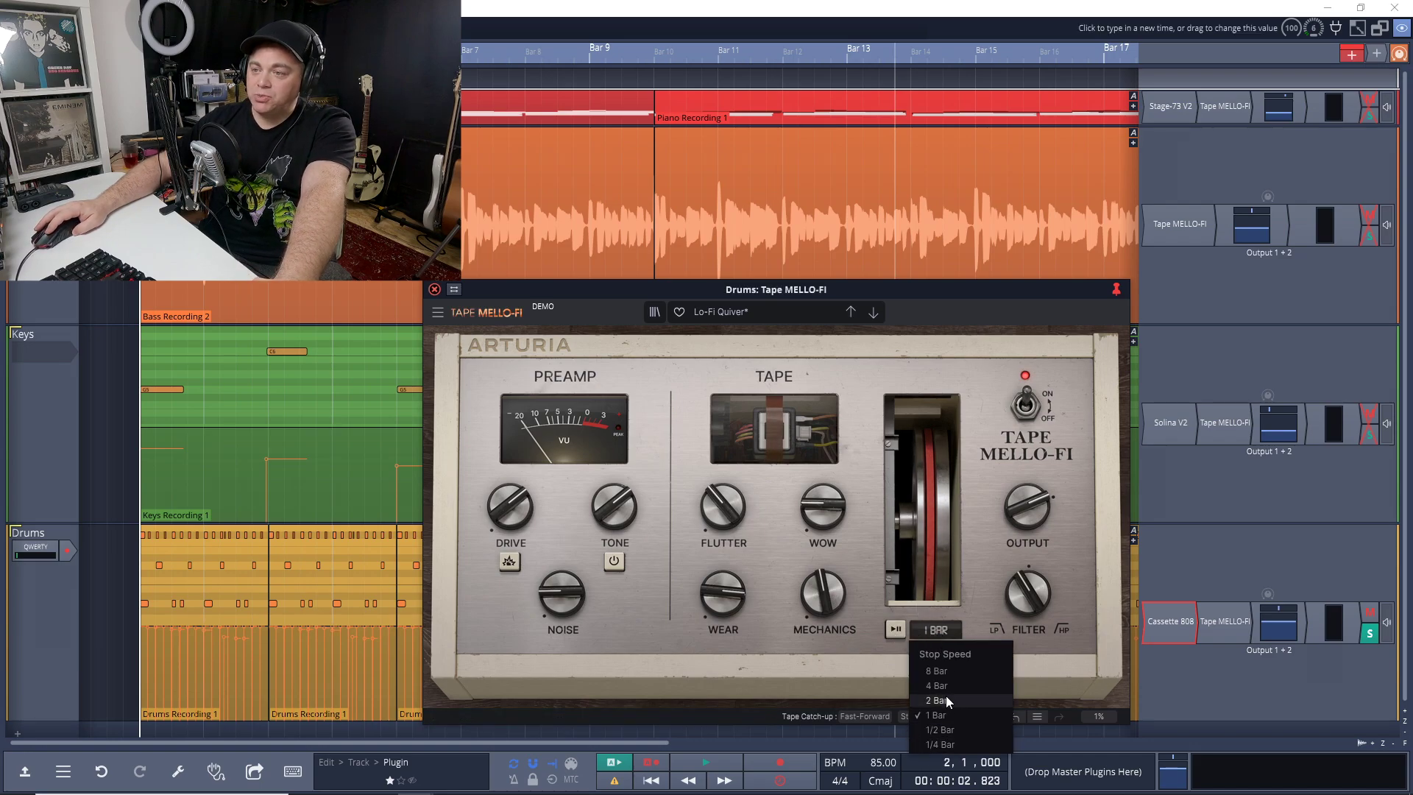
pyautogui.click(946, 633)
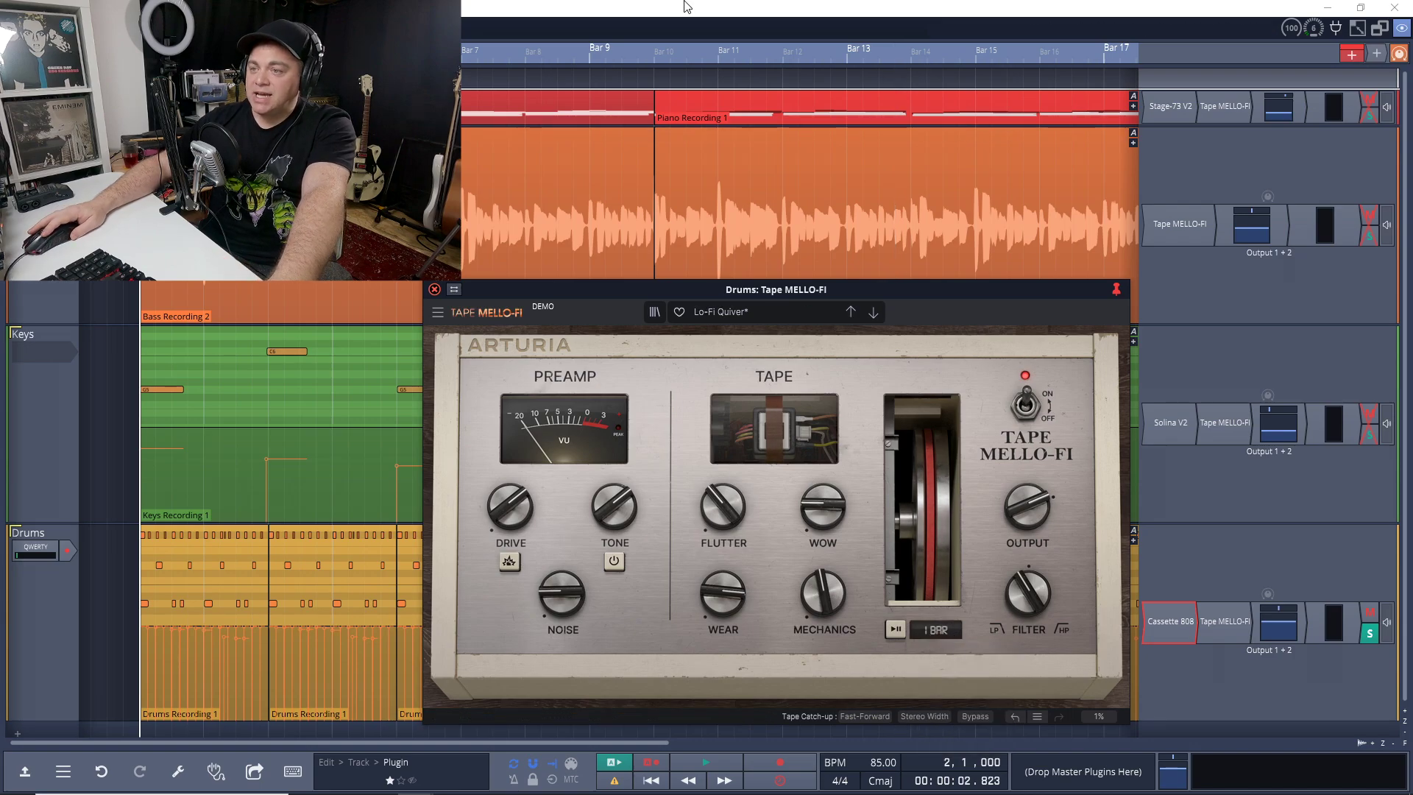
pyautogui.press('space')
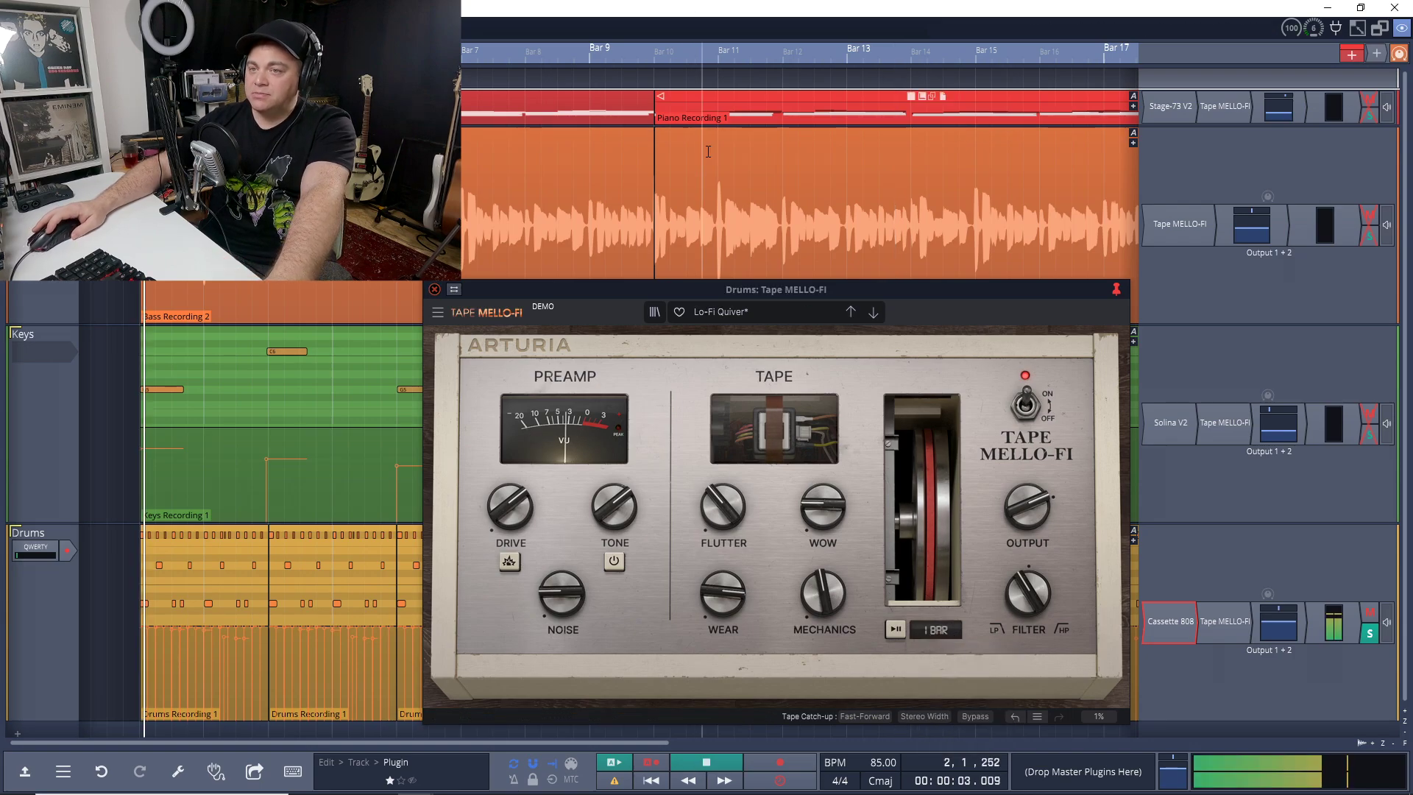
pyautogui.click(895, 631)
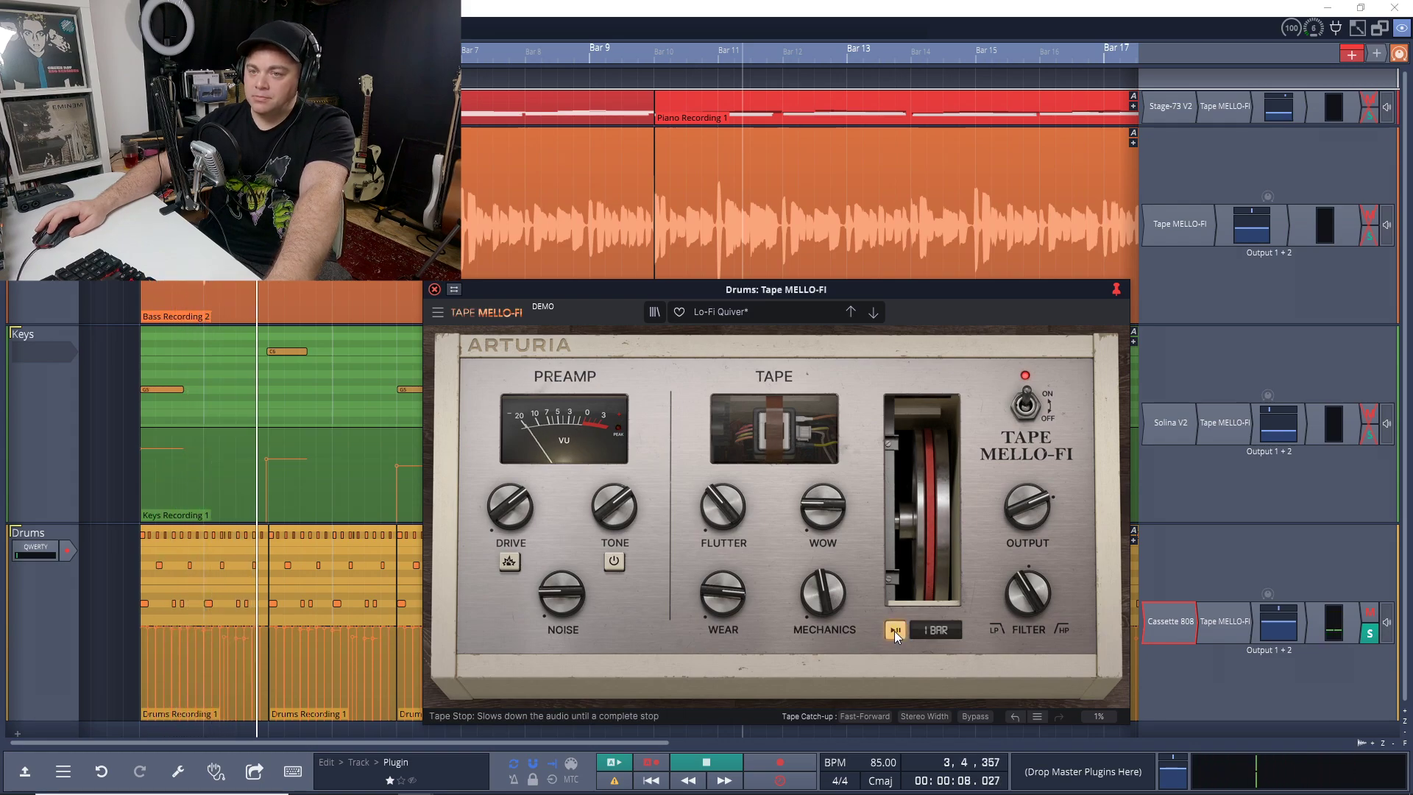
pyautogui.click(894, 630)
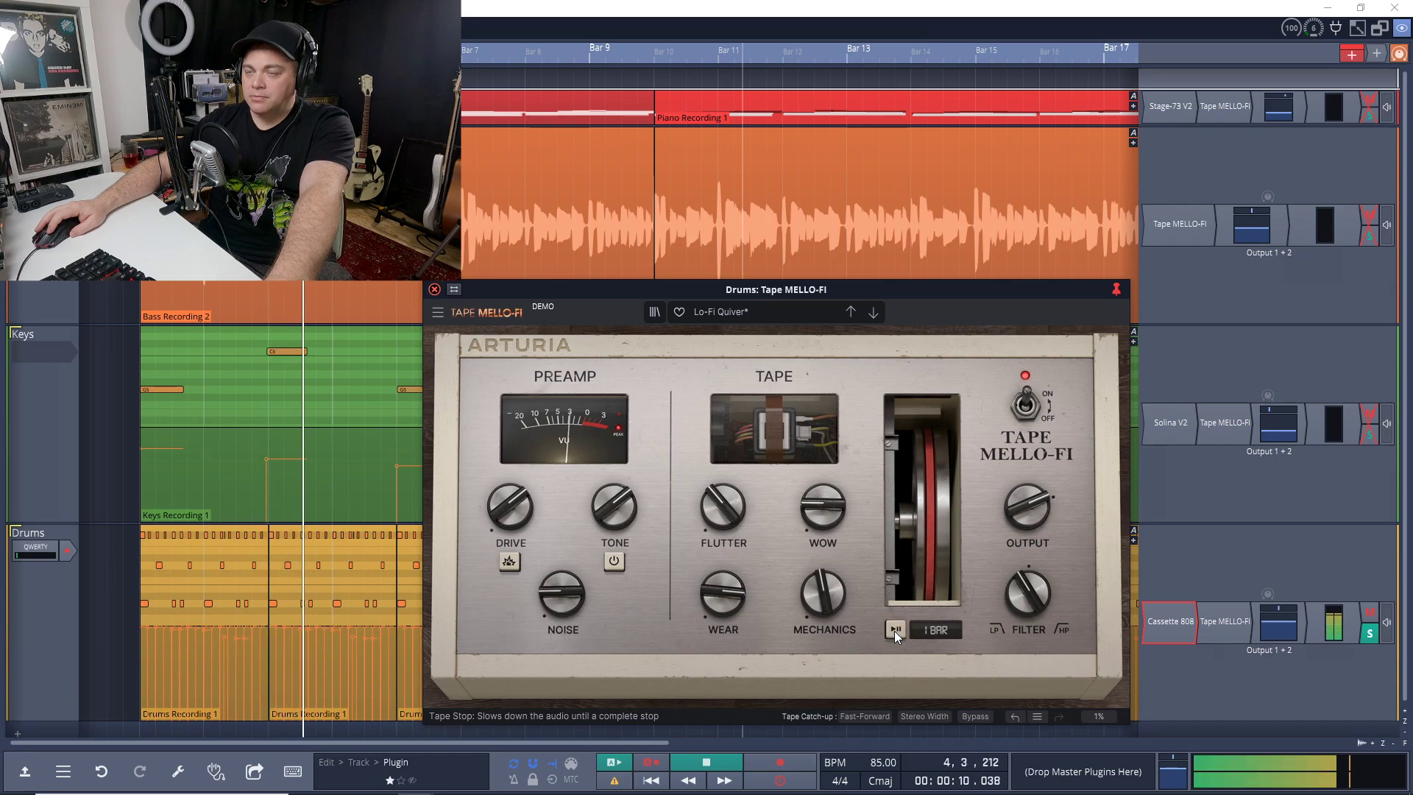
pyautogui.press('space')
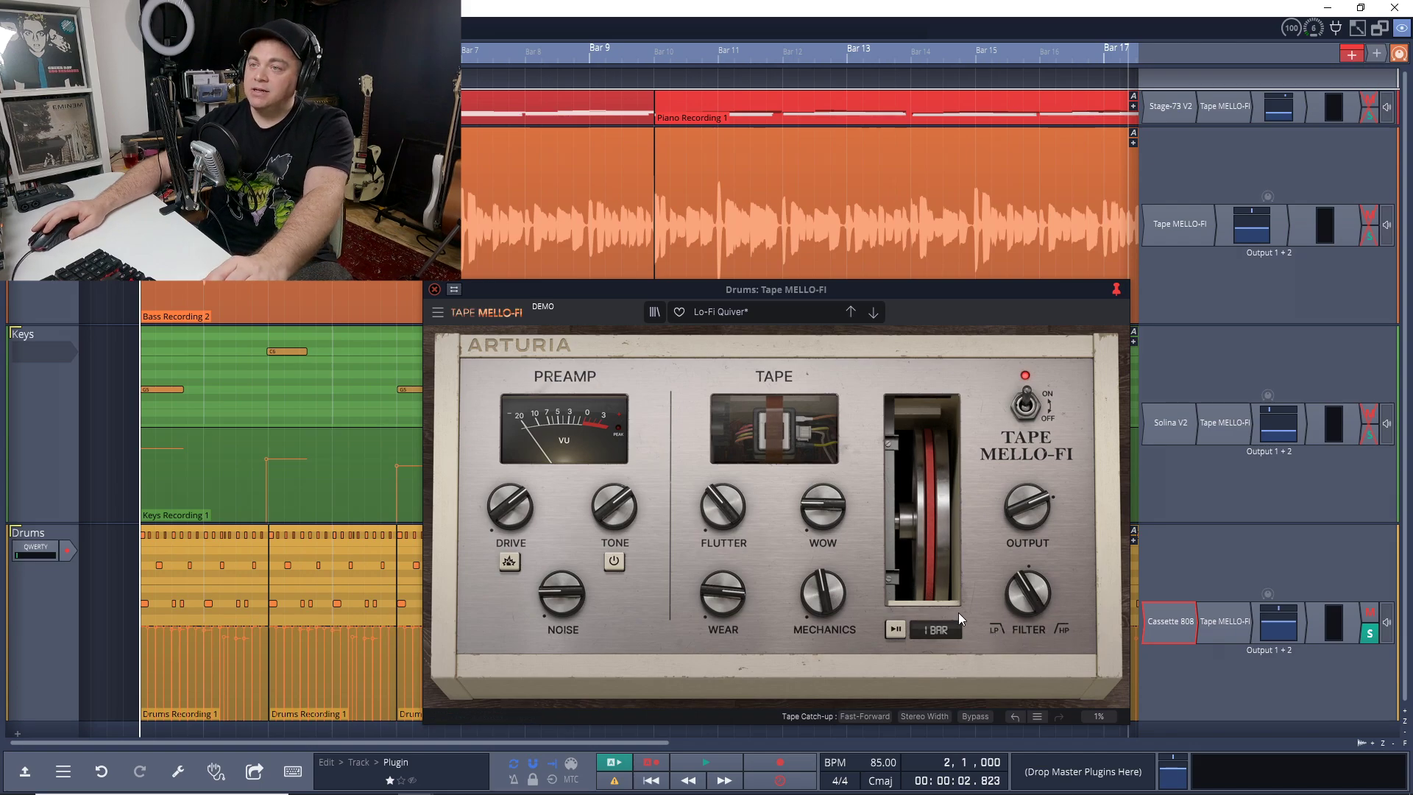
# - While playing, move the Filter from 52% HiPass to around 21% LowPass
pyautogui.press('space')
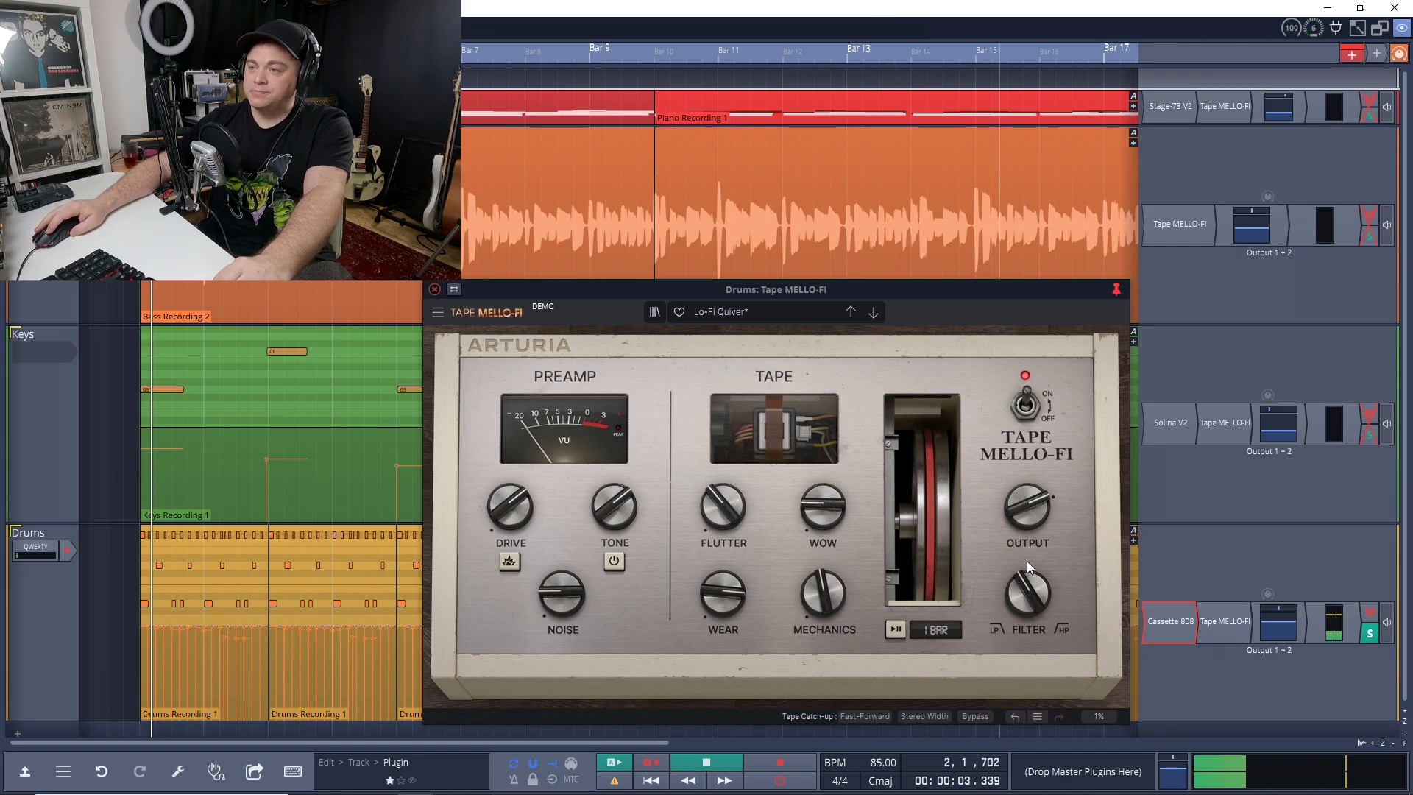
pyautogui.moveTo(1028, 592)
pyautogui.scroll(-5, 1028, 592)
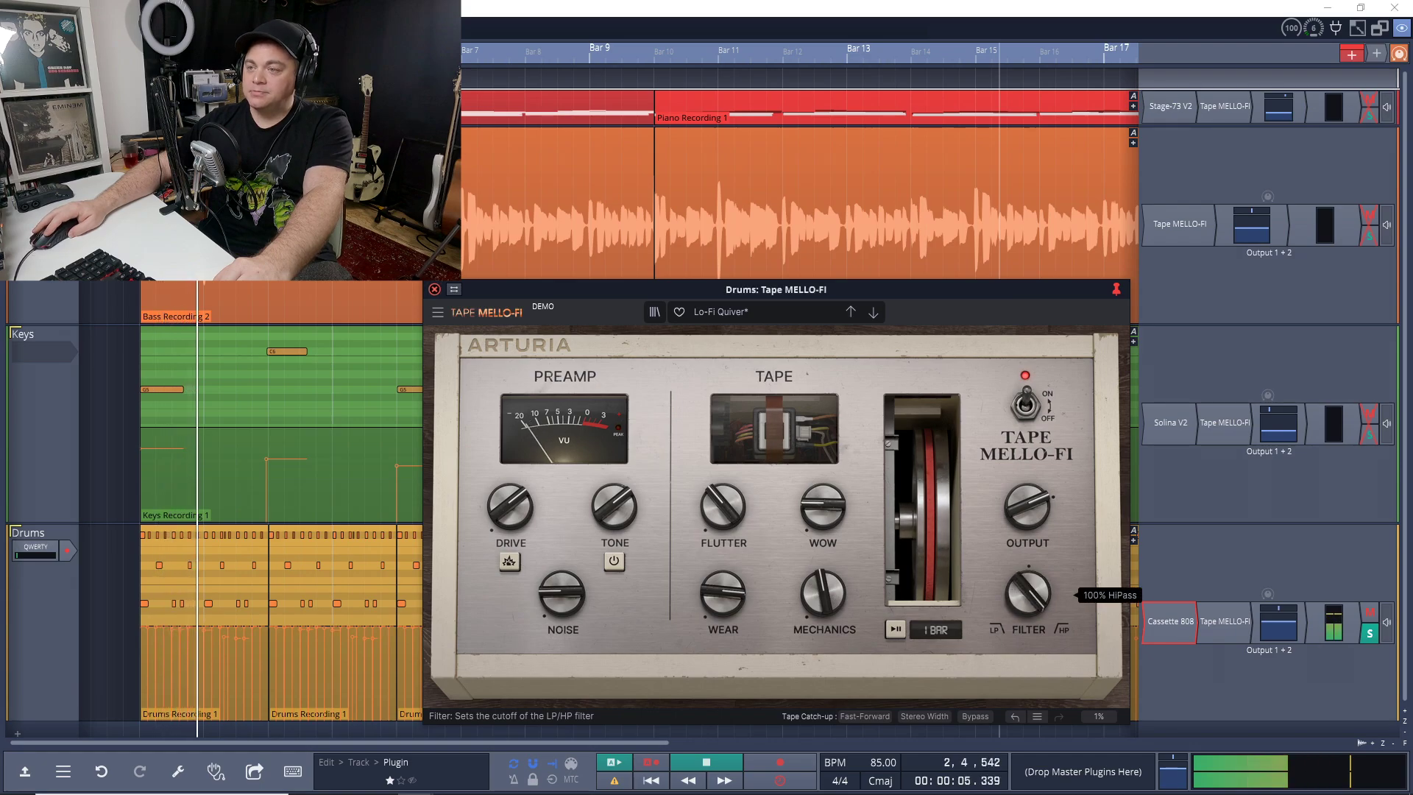
pyautogui.scroll(-2, 1028, 593)
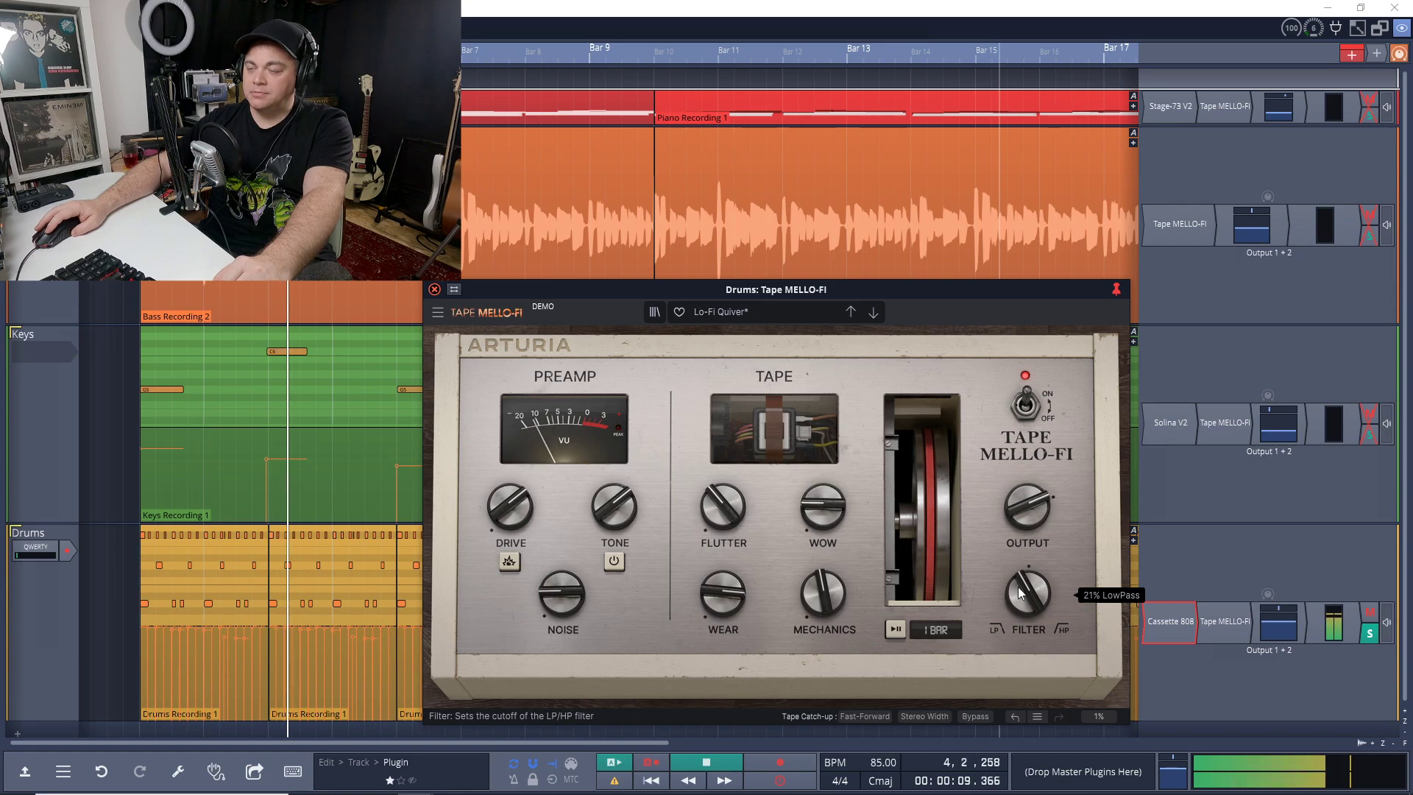
pyautogui.press('space')
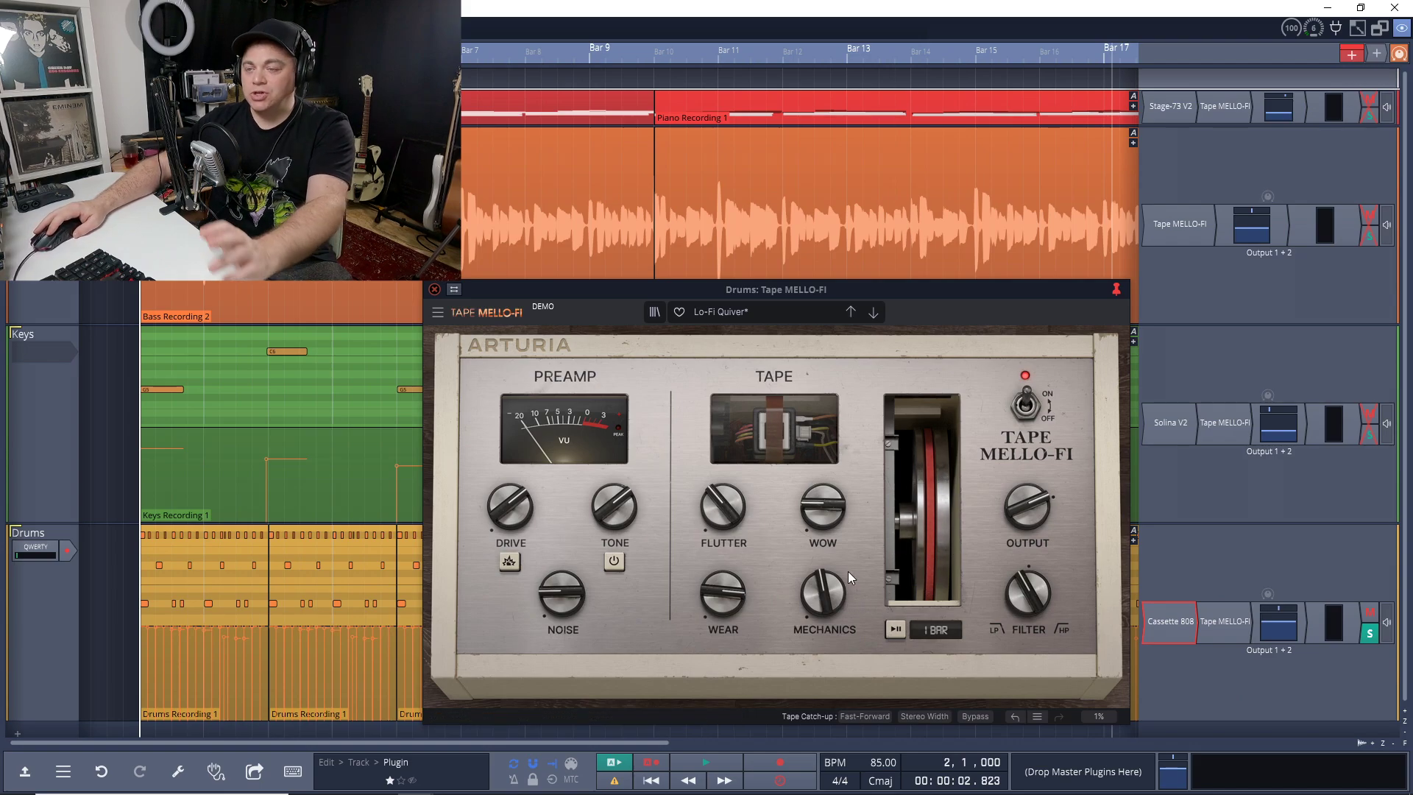
# - Set the Mechanics noise to about -10.9 dB while playing
pyautogui.moveTo(828, 608); pyautogui.dragTo(829, 562)
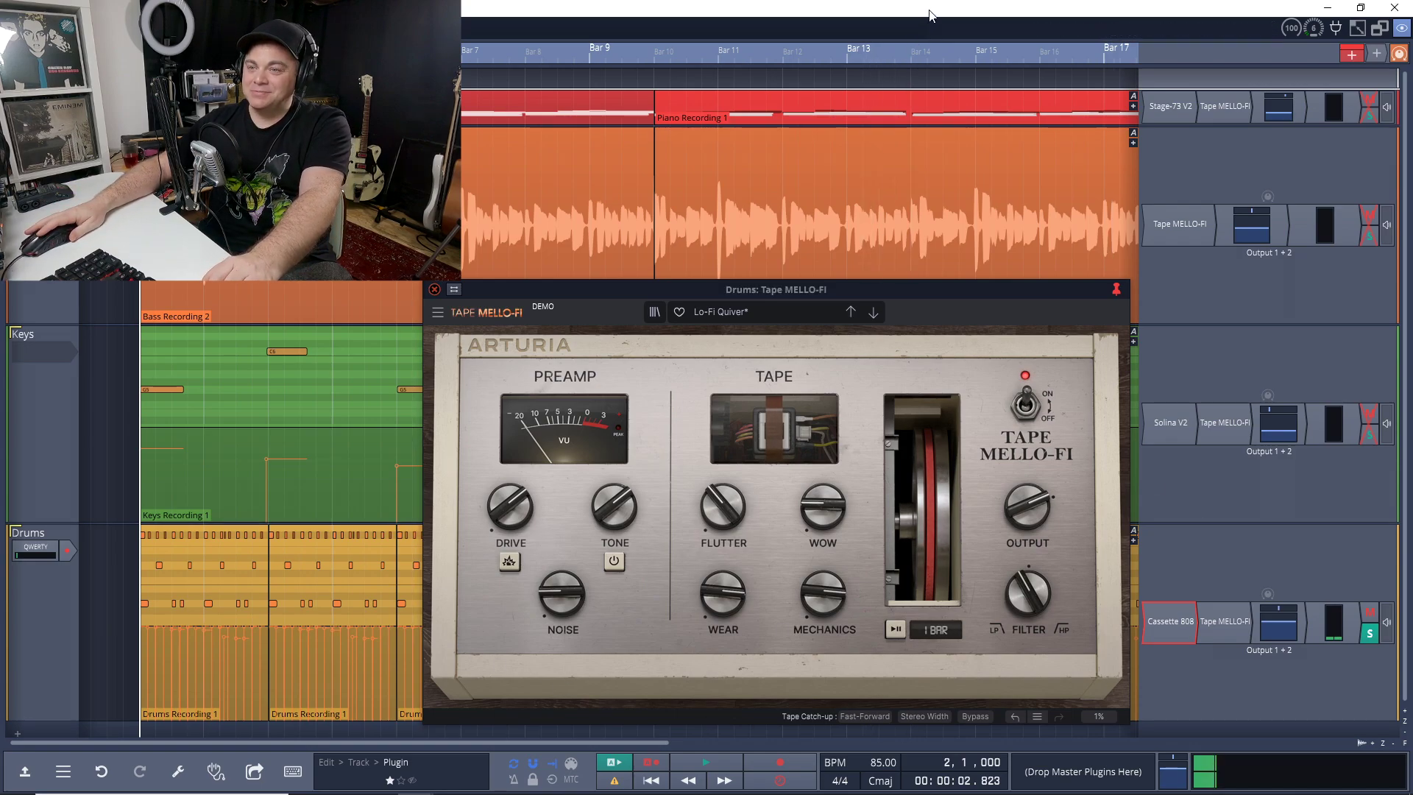
pyautogui.press('space')
pyautogui.moveTo(822, 592); pyautogui.dragTo(822, 621)
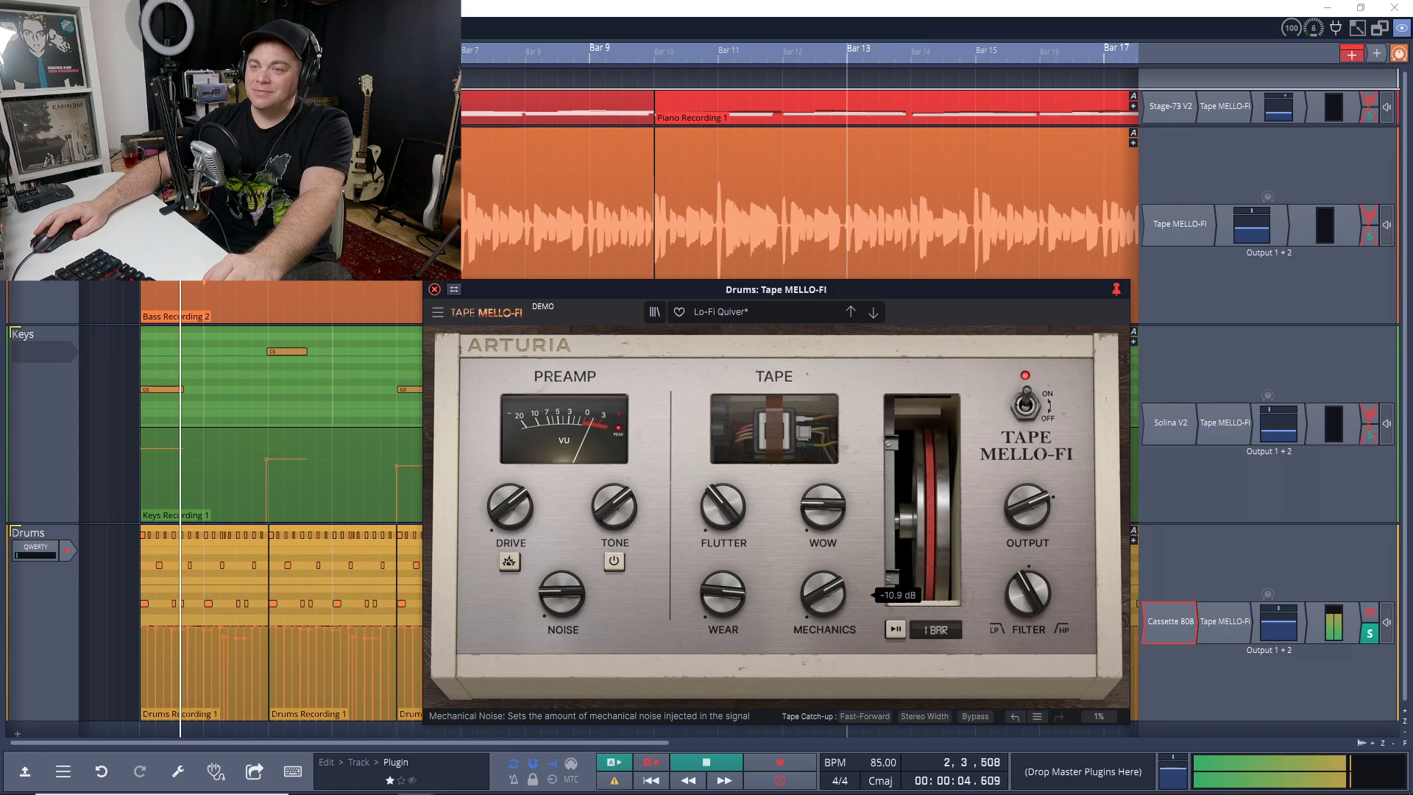
# - Lower tape Noise to about -40.2 dB and close the drums' plugin window
pyautogui.moveTo(562, 593); pyautogui.dragTo(562, 604)
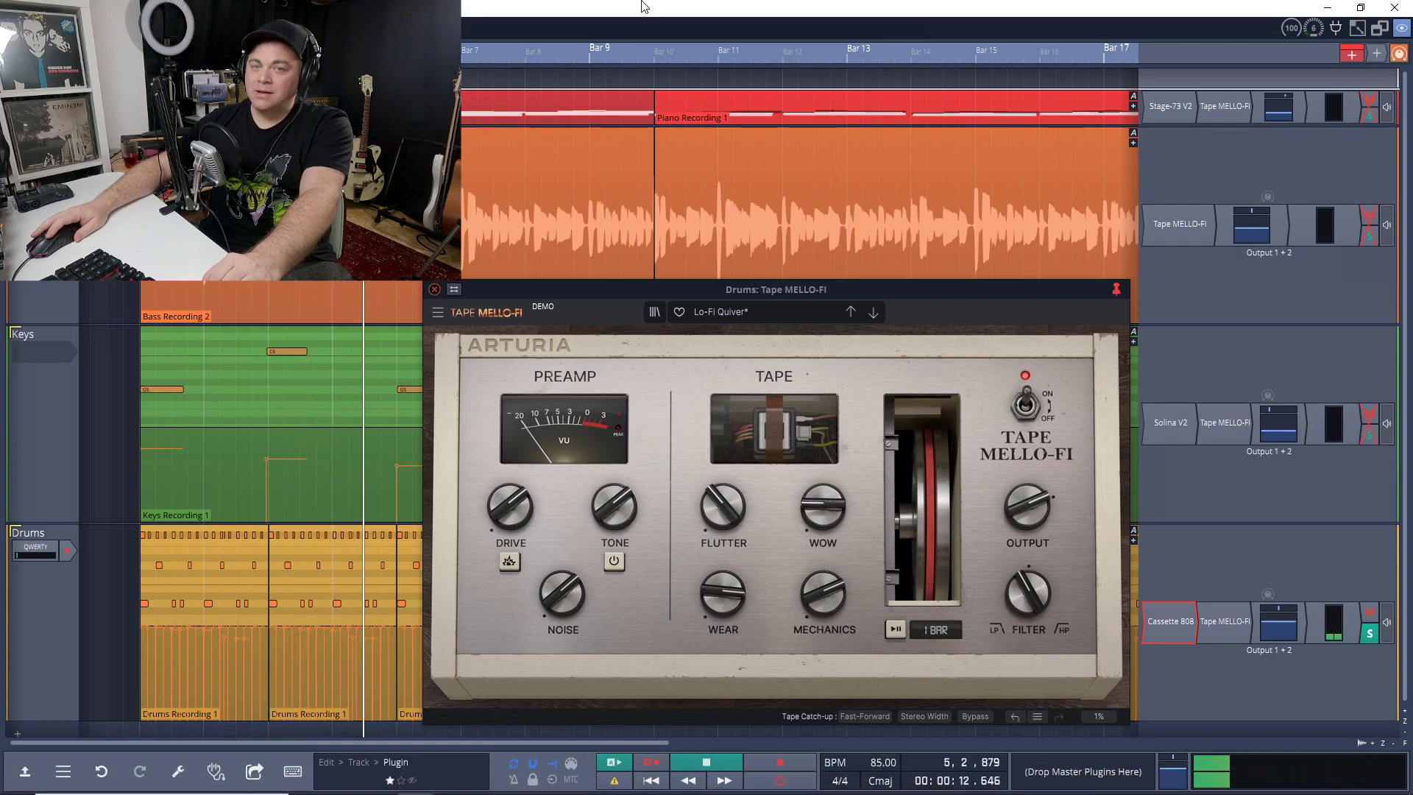
pyautogui.press('space')
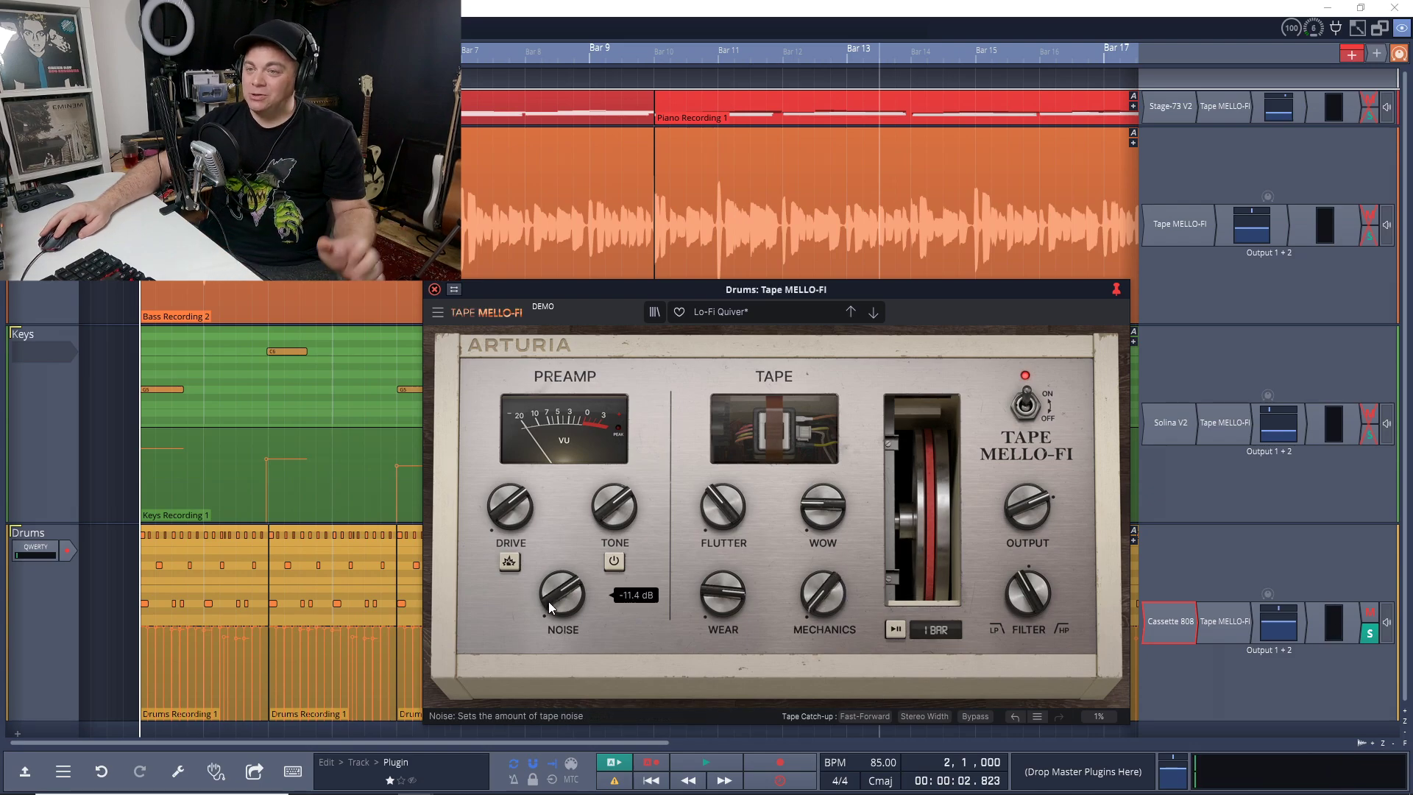
pyautogui.moveTo(549, 602); pyautogui.dragTo(549, 642)
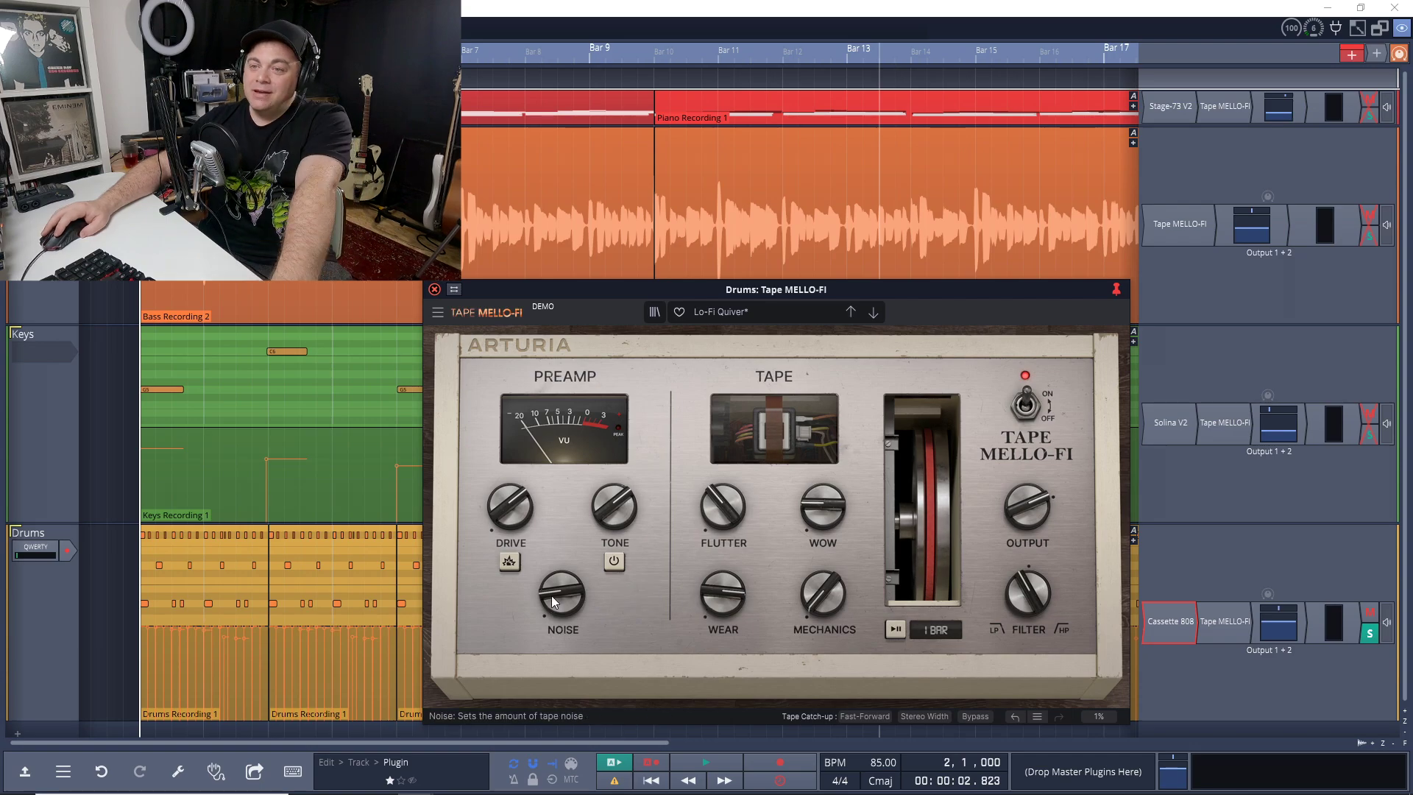
pyautogui.click(434, 289)
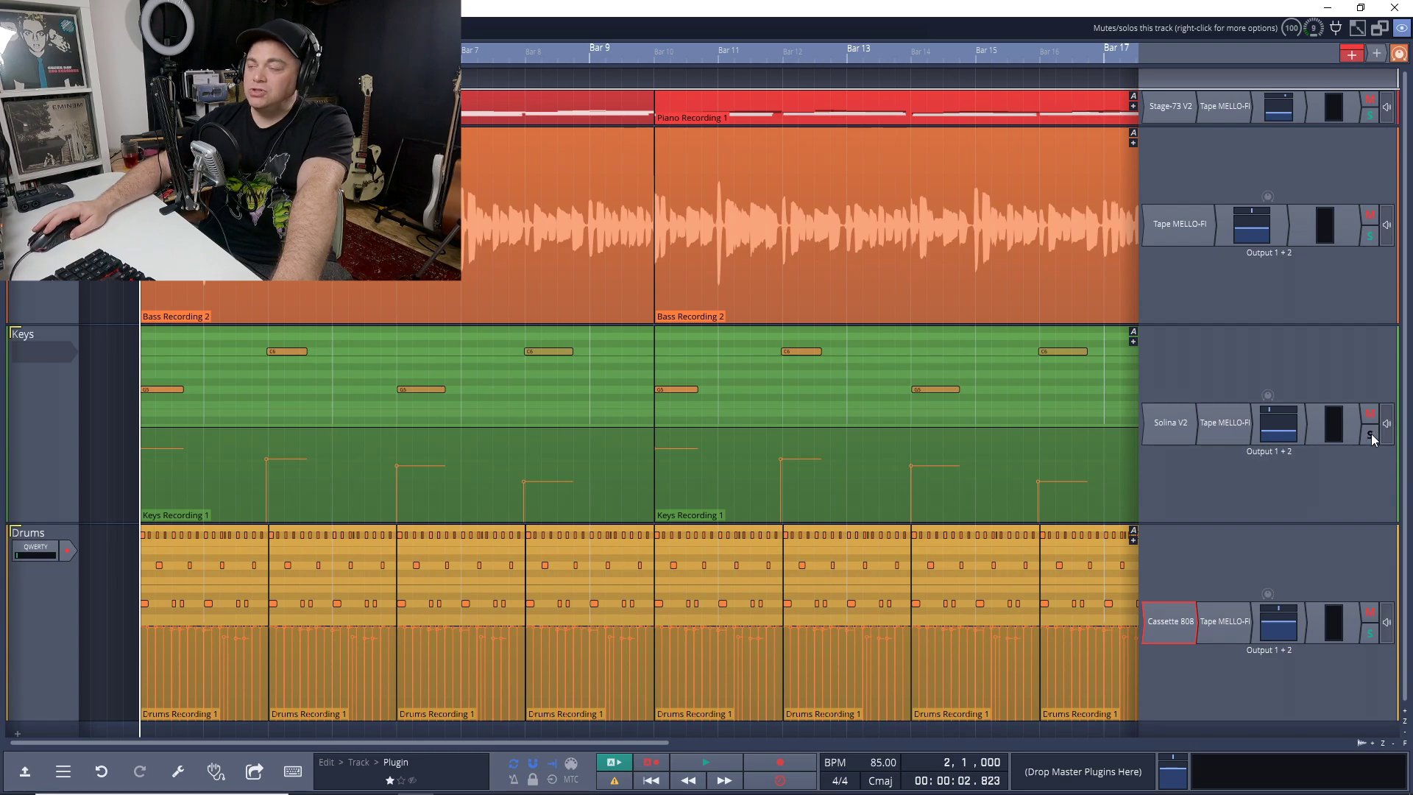
# - Solo the Bass track, open its Tape MELLO-FI, and compare it bypassed and active during playback
pyautogui.click(1370, 234)
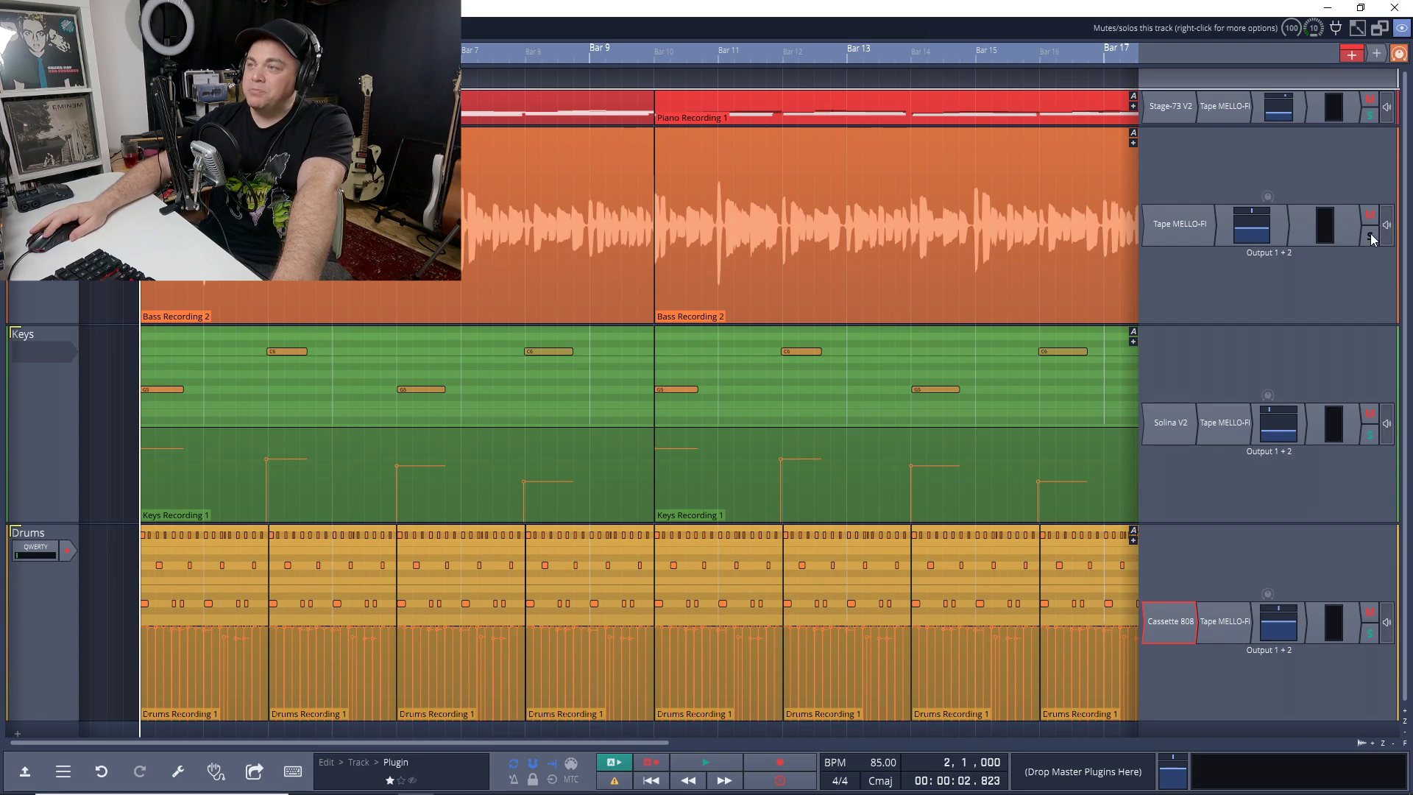
pyautogui.doubleClick(1178, 230)
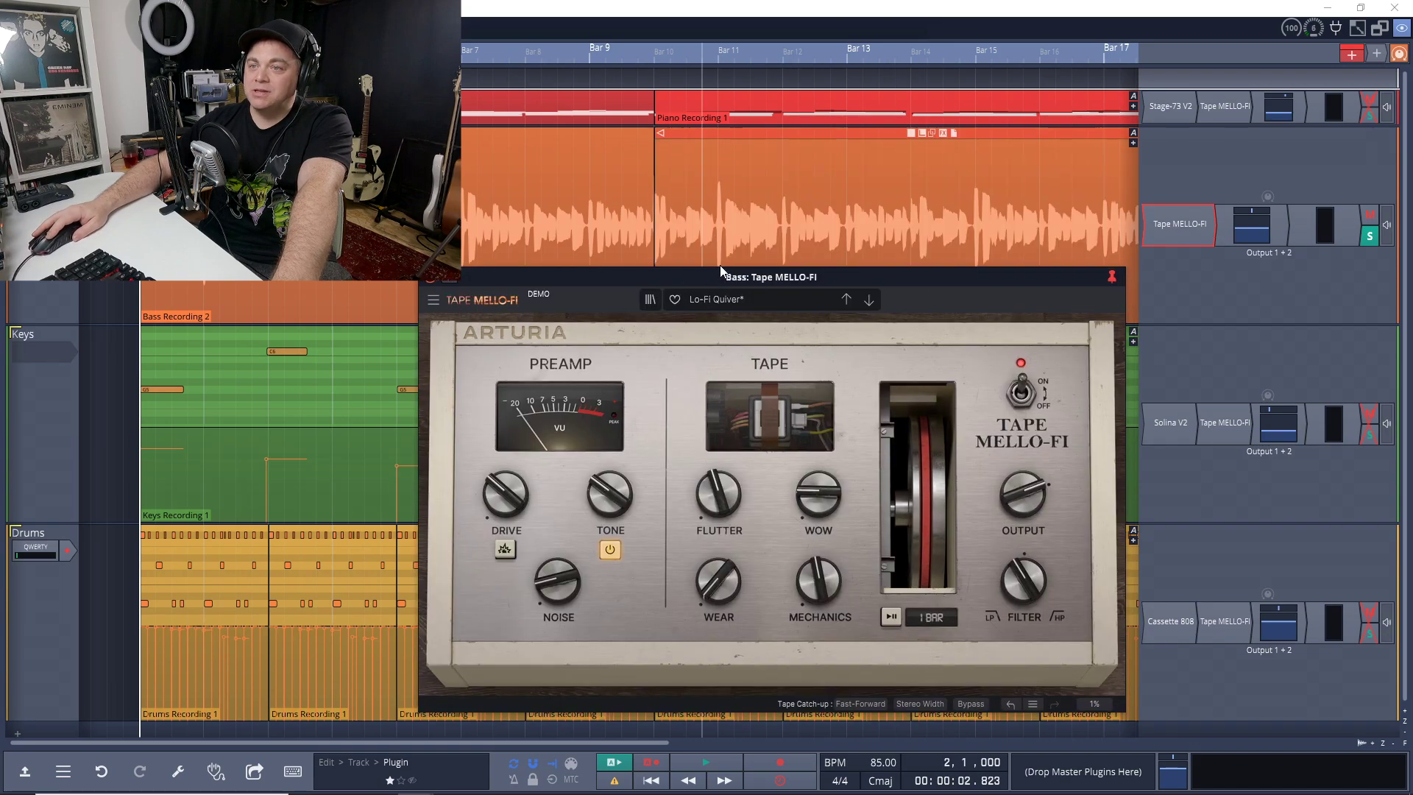
pyautogui.moveTo(727, 288); pyautogui.dragTo(768, 241)
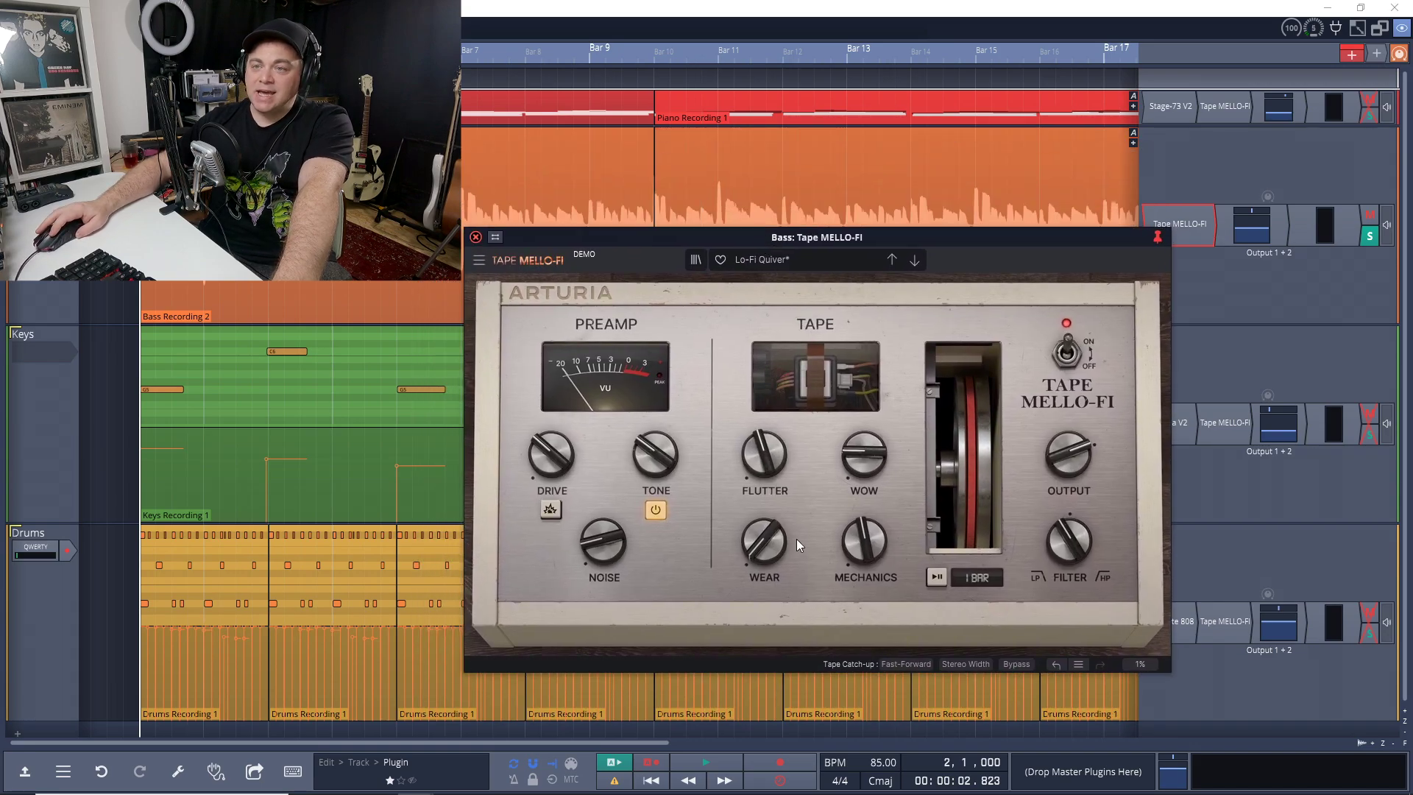
pyautogui.press('space')
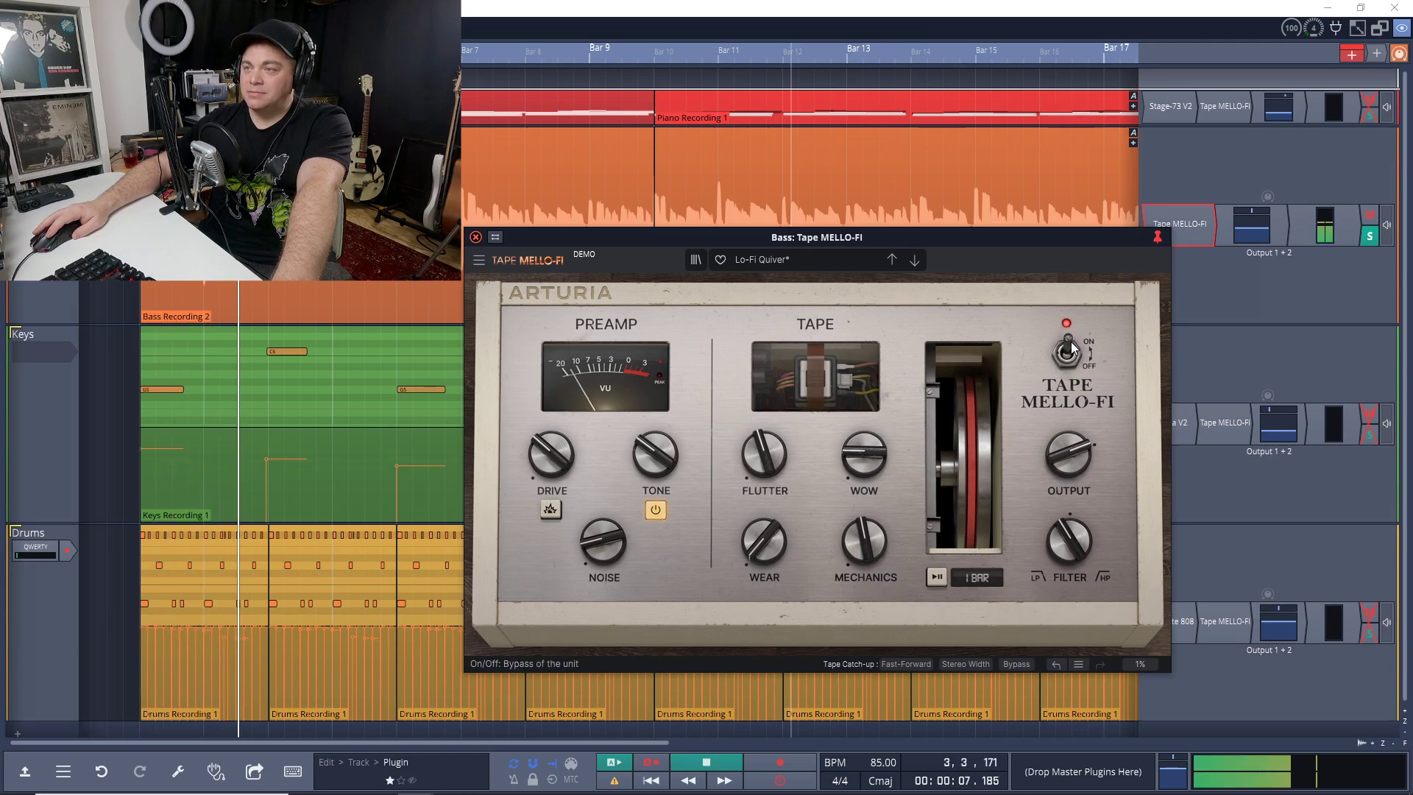
pyautogui.click(1069, 344)
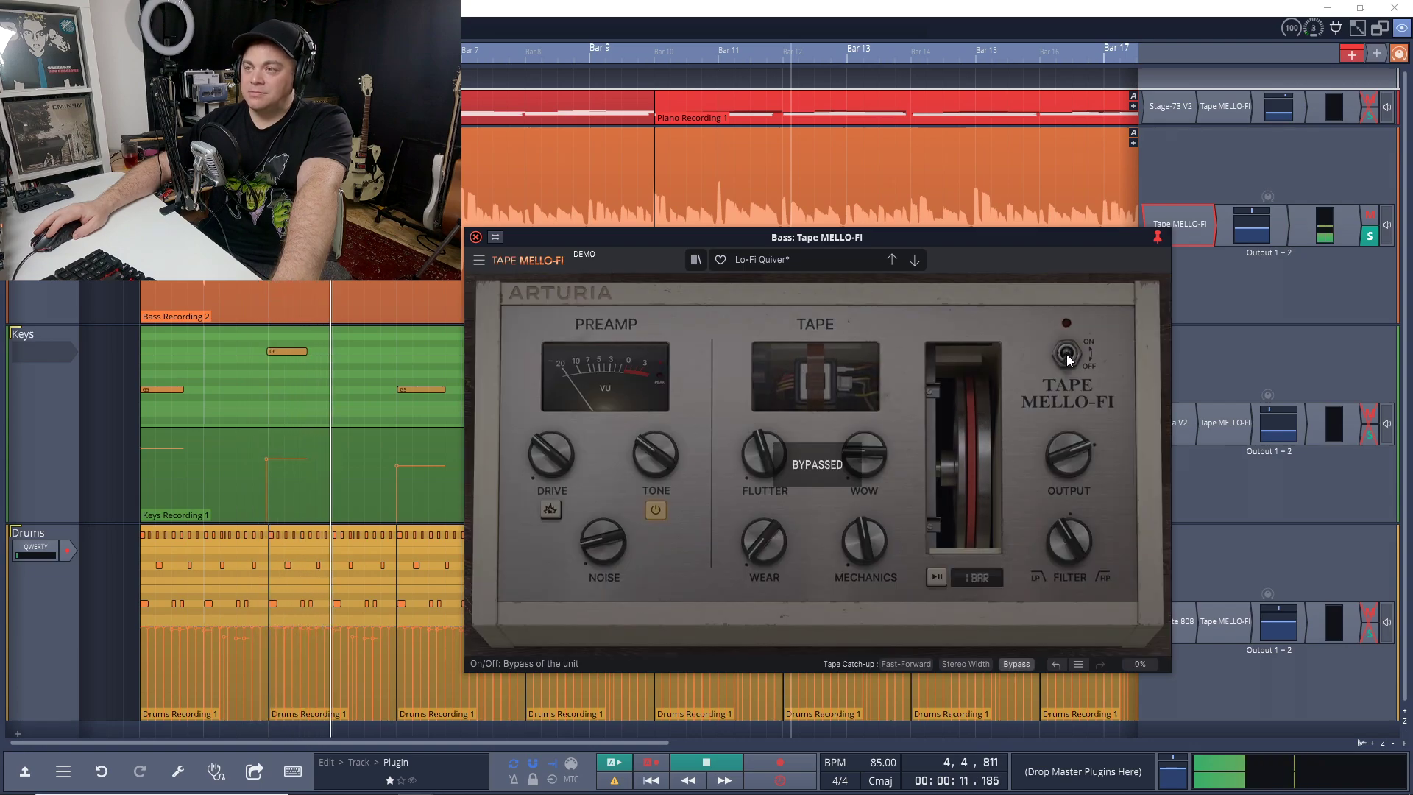
pyautogui.click(1066, 354)
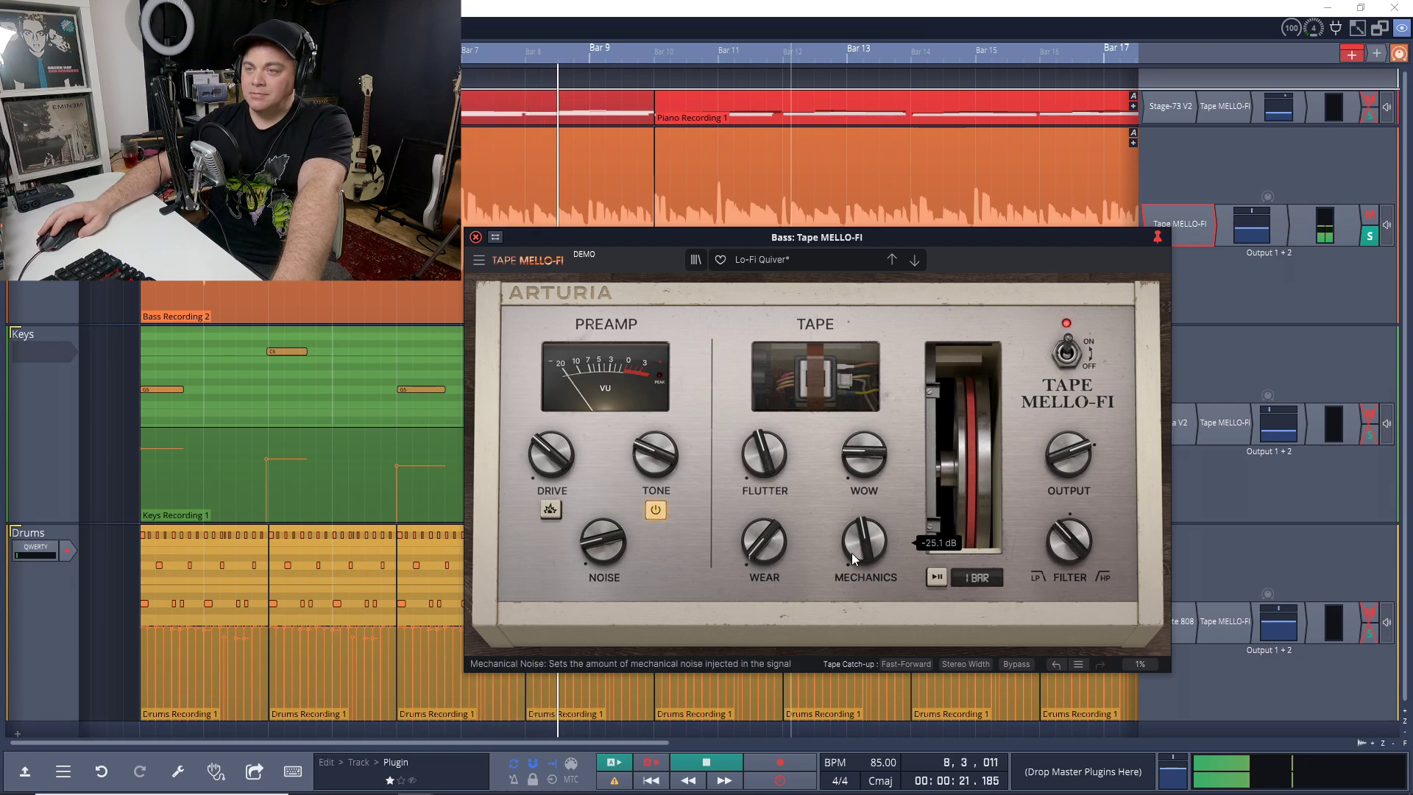
pyautogui.press('space')
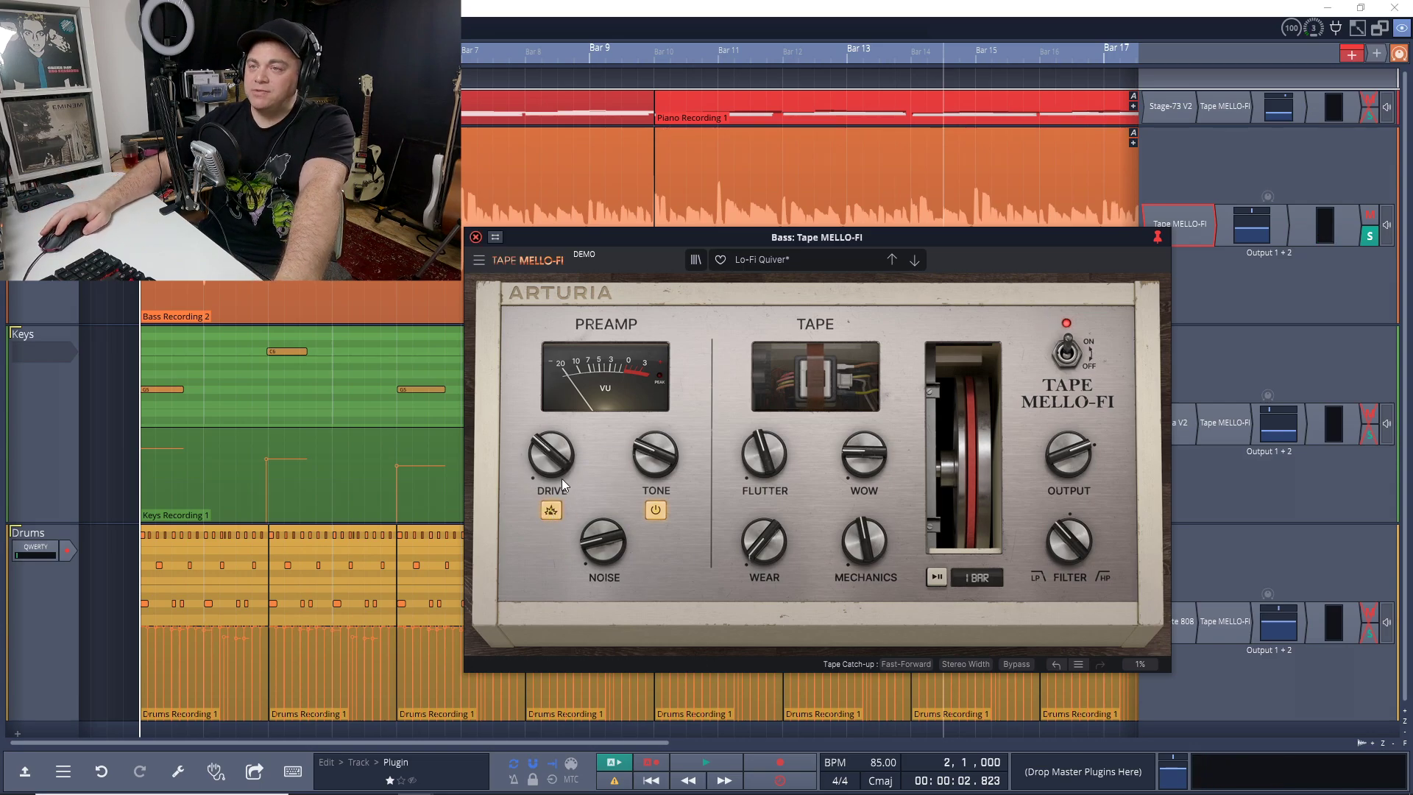
# - While playing, lower Wear, raise Drive and reduce Flutter on the bass tape effect
pyautogui.press('space')
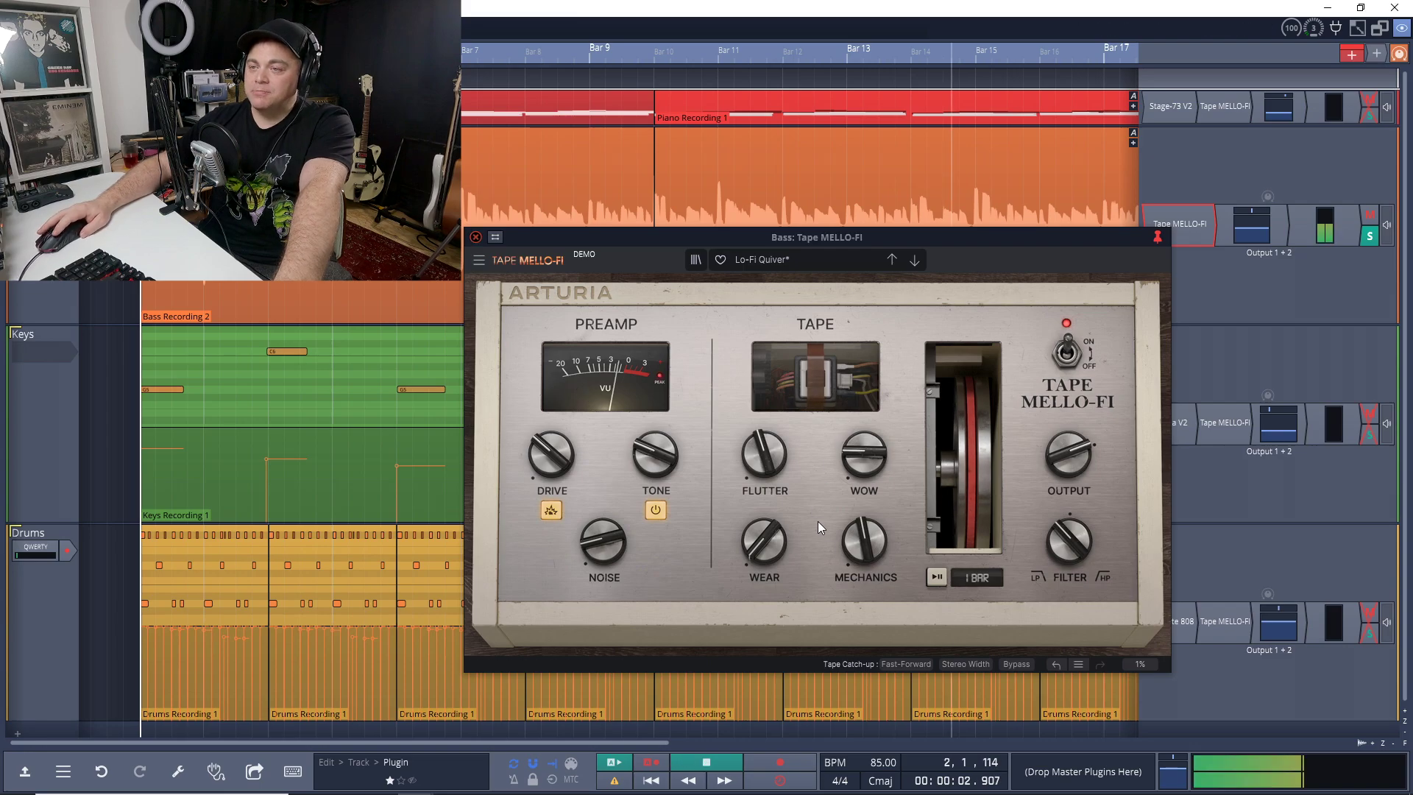
pyautogui.moveTo(771, 564)
pyautogui.mouseDown()
pyautogui.moveTo(771, 576)
pyautogui.moveTo(760, 558)
pyautogui.mouseUp()
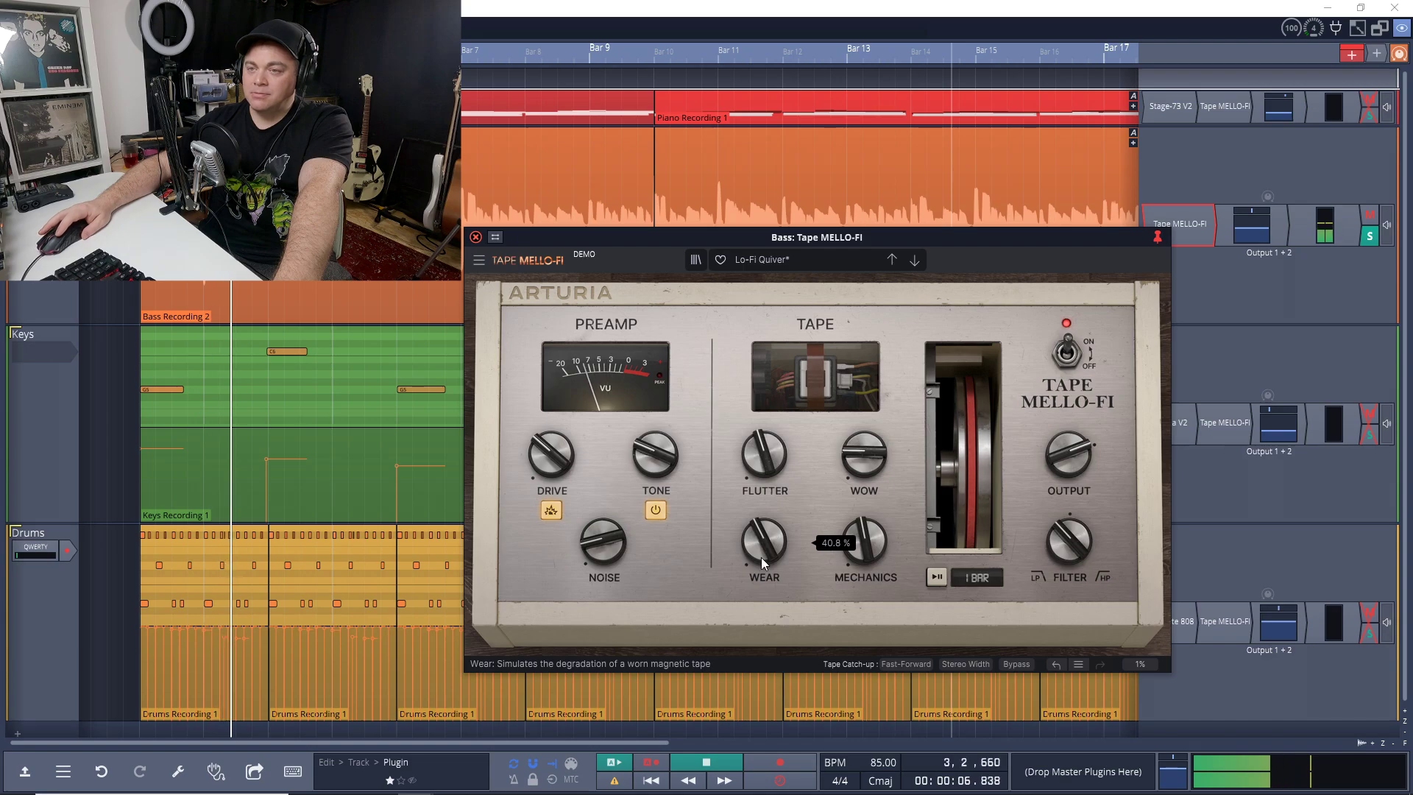
pyautogui.moveTo(548, 462); pyautogui.dragTo(548, 441)
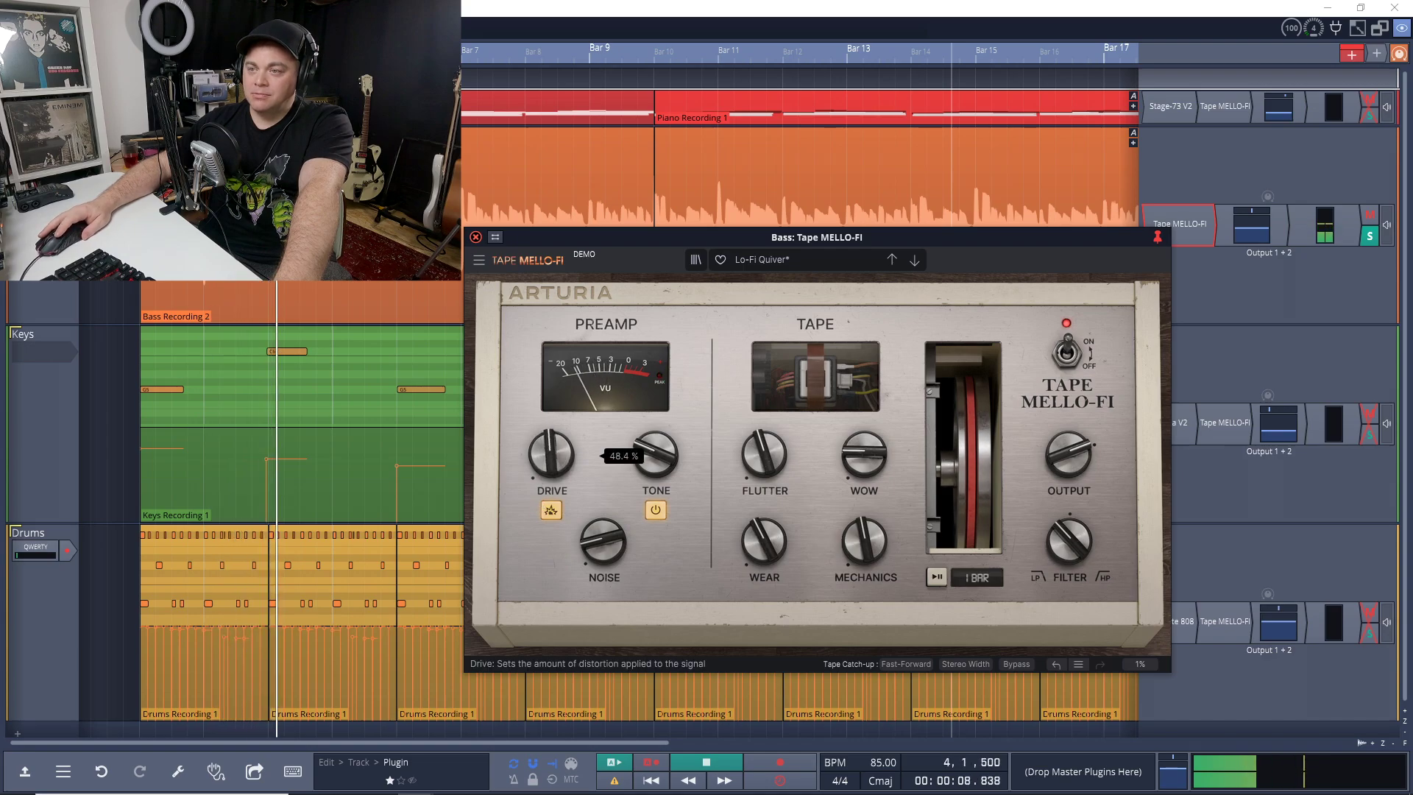
pyautogui.moveTo(763, 452); pyautogui.dragTo(765, 465)
# - Switch the bass Tape MELLO-FI off and back on, then play and stop at bar 2
pyautogui.click(1064, 351)
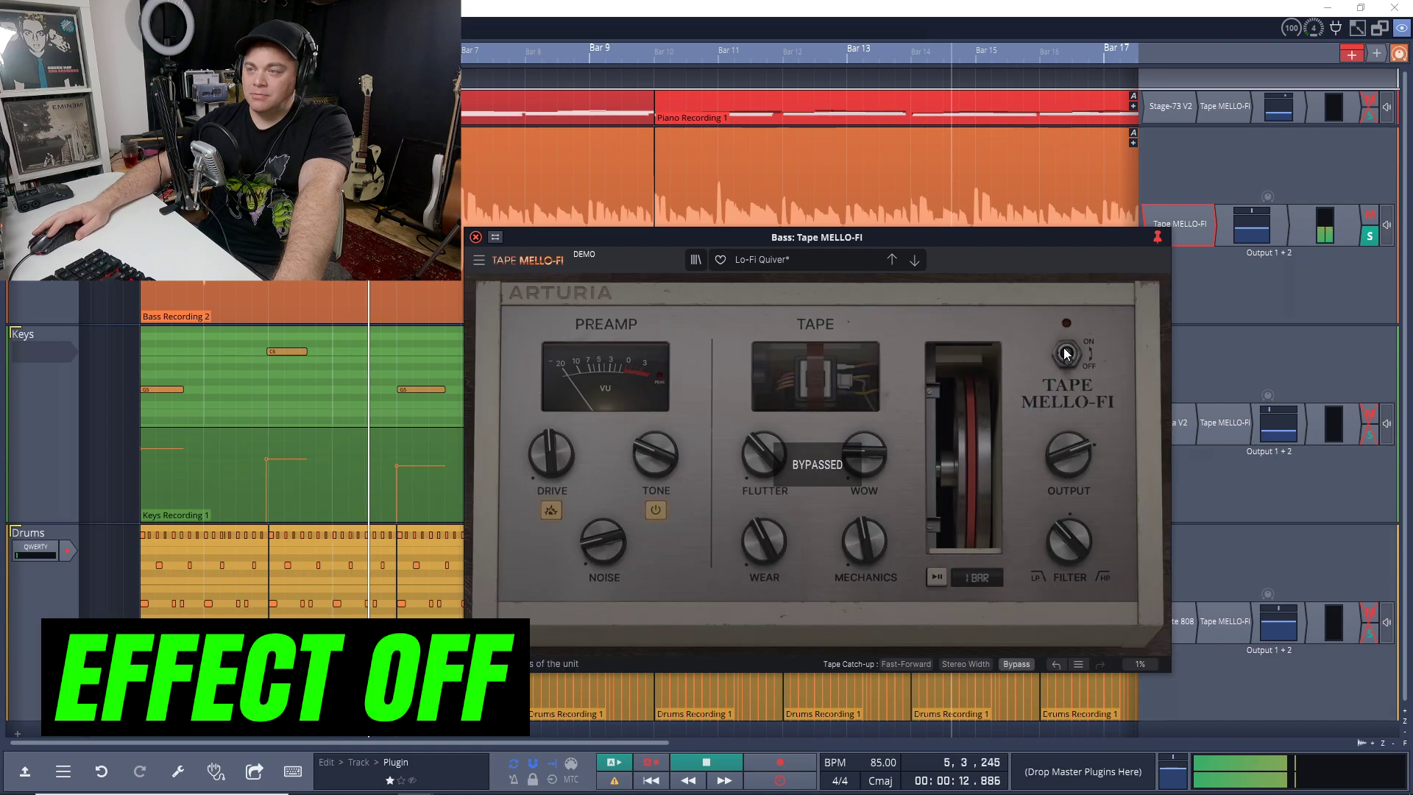
pyautogui.click(1064, 350)
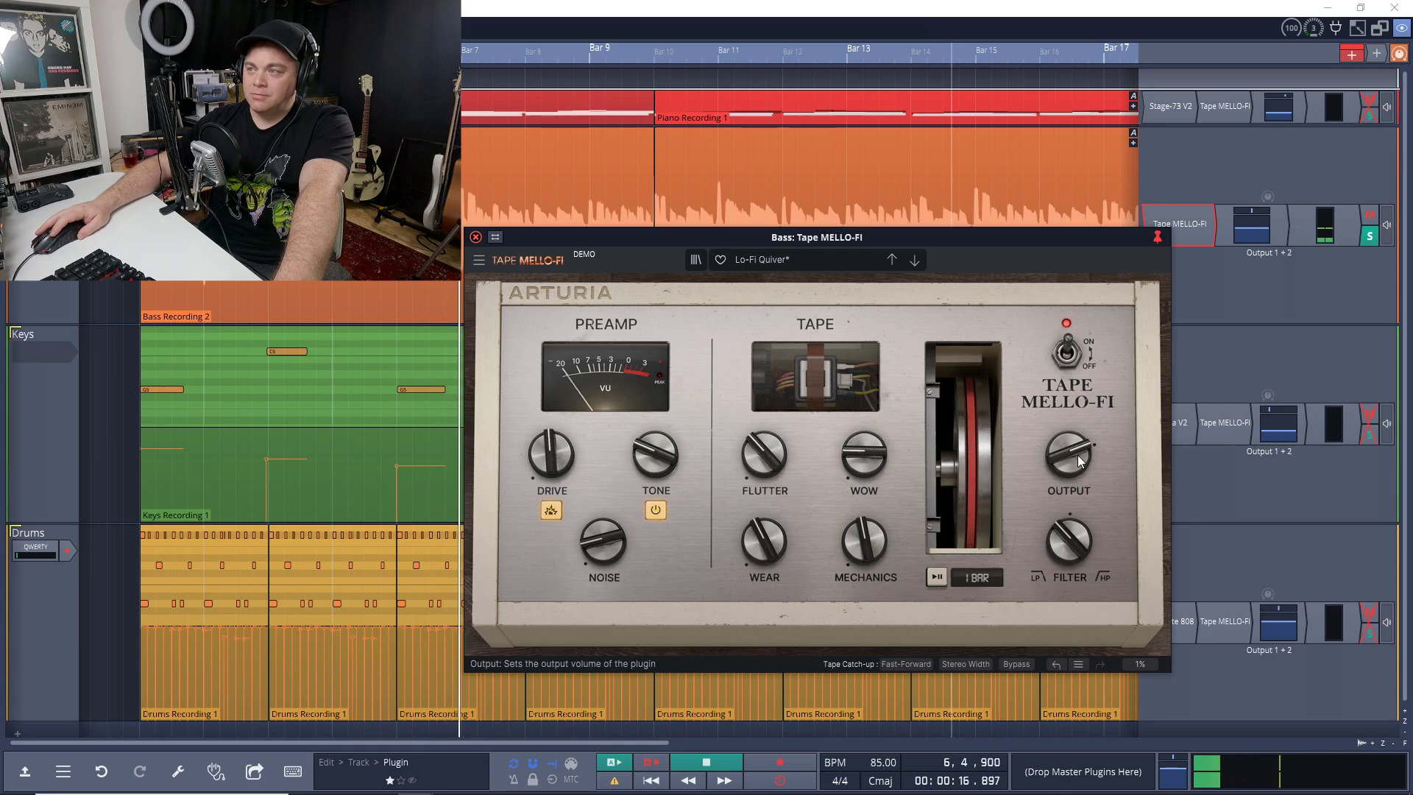
pyautogui.moveTo(1068, 454)
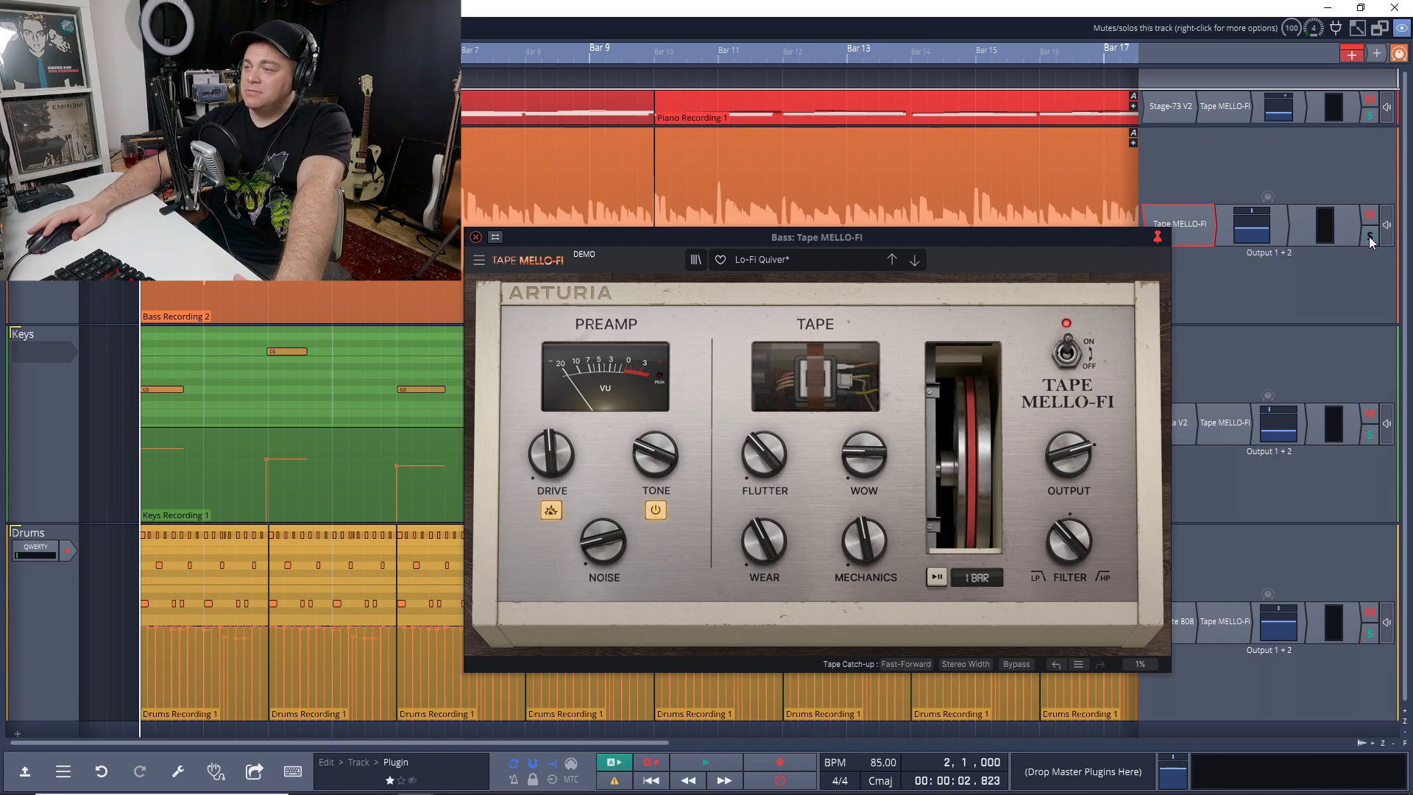
pyautogui.press('space')
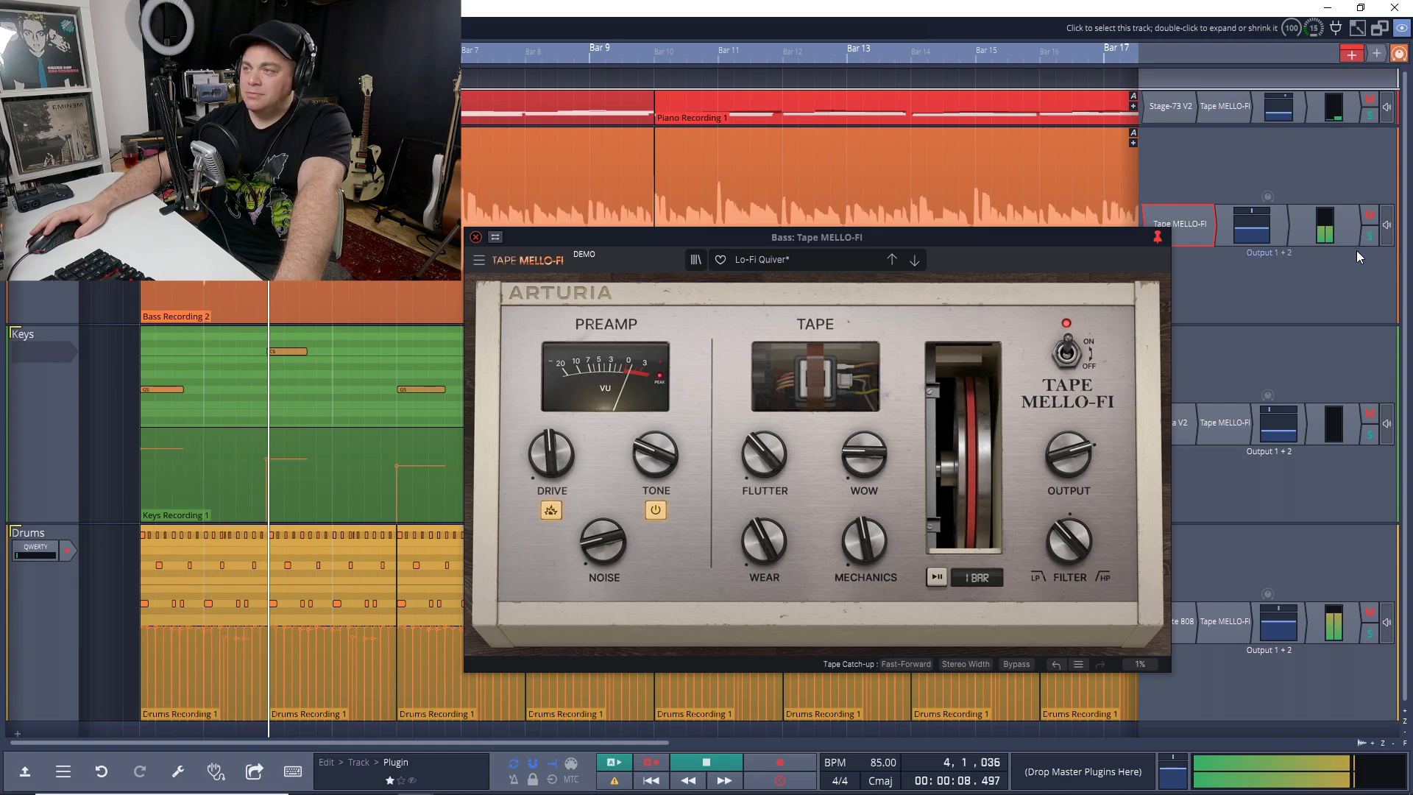
pyautogui.press('space')
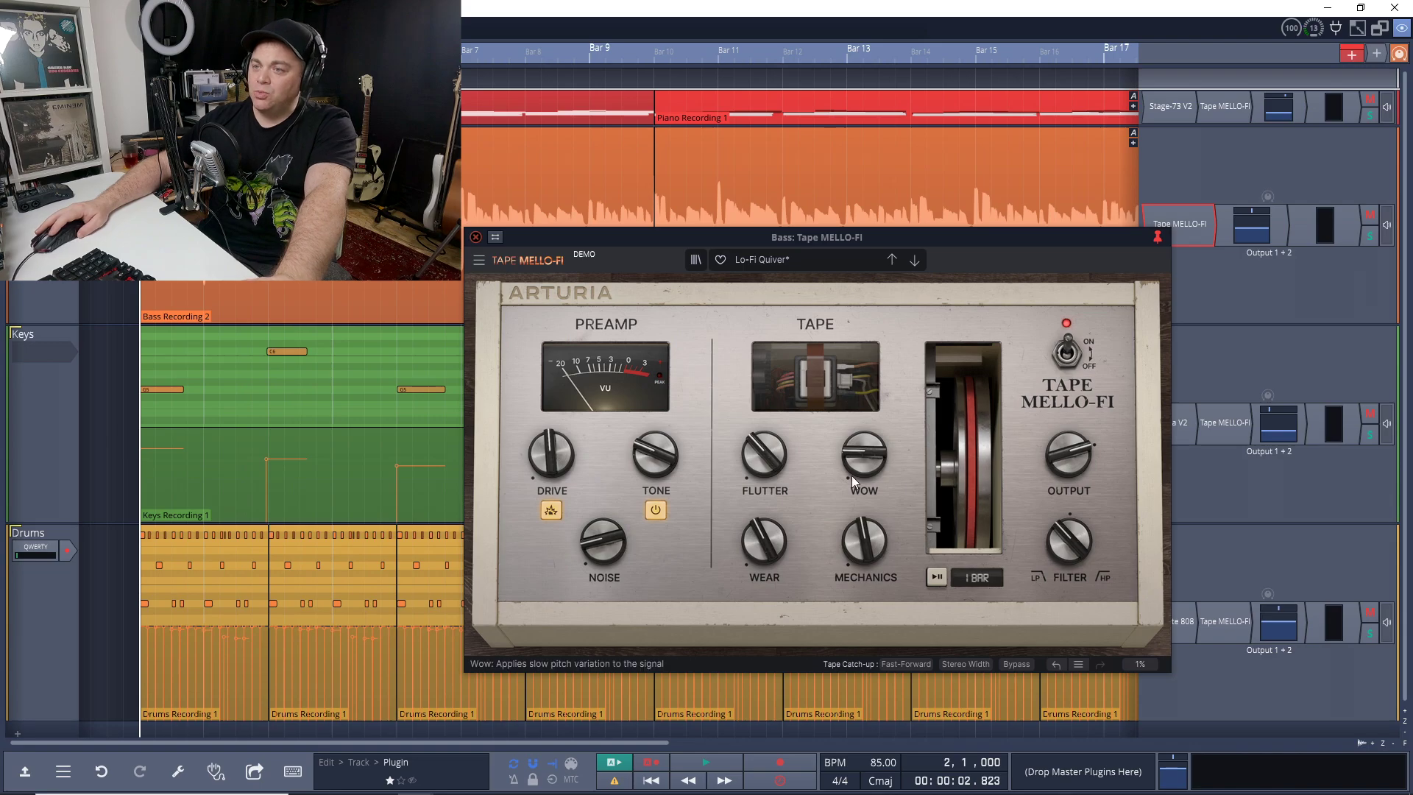
# - Close the bass plugin window, open the Piano's Tape MELLO-FI, and briefly view Stage-73 V2
pyautogui.click(475, 237)
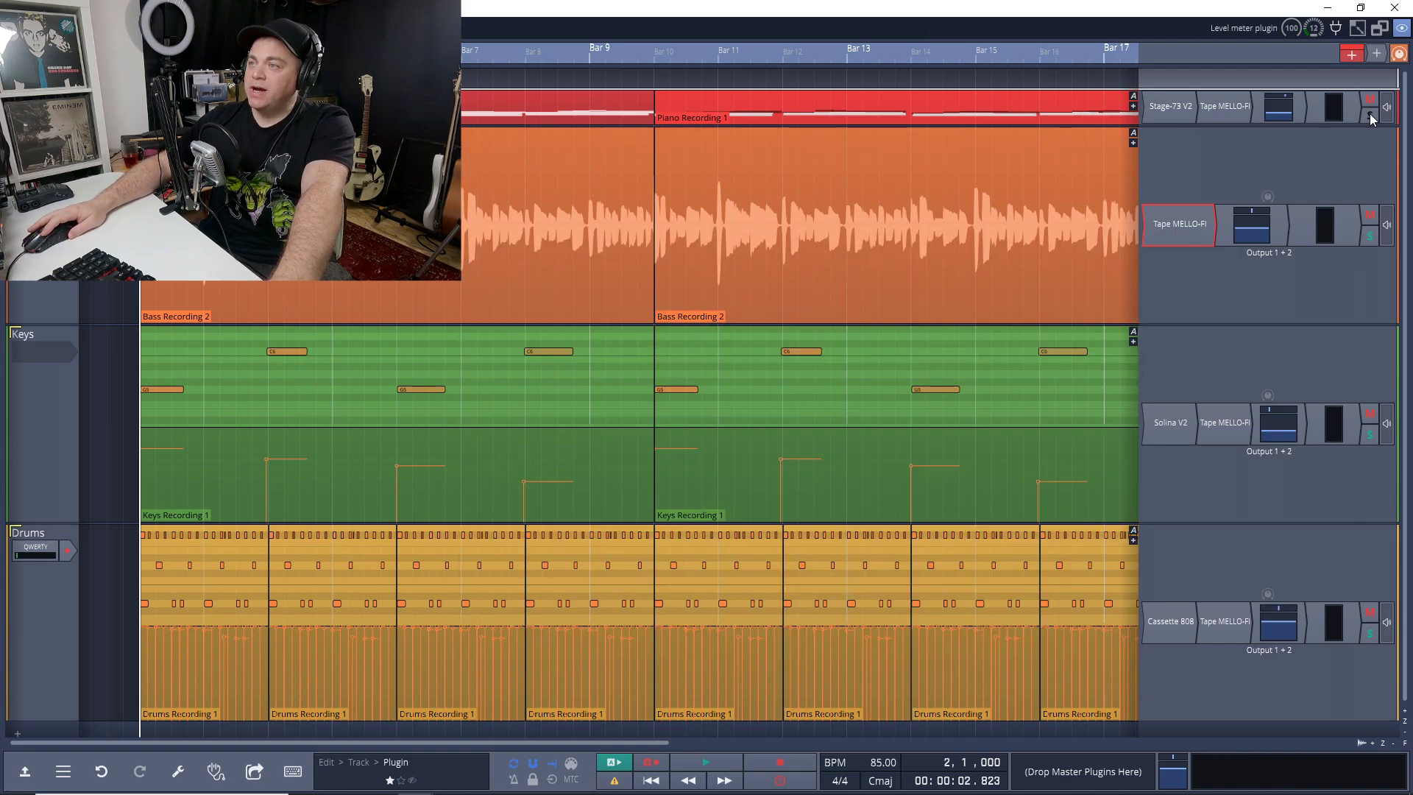
pyautogui.doubleClick(1233, 106)
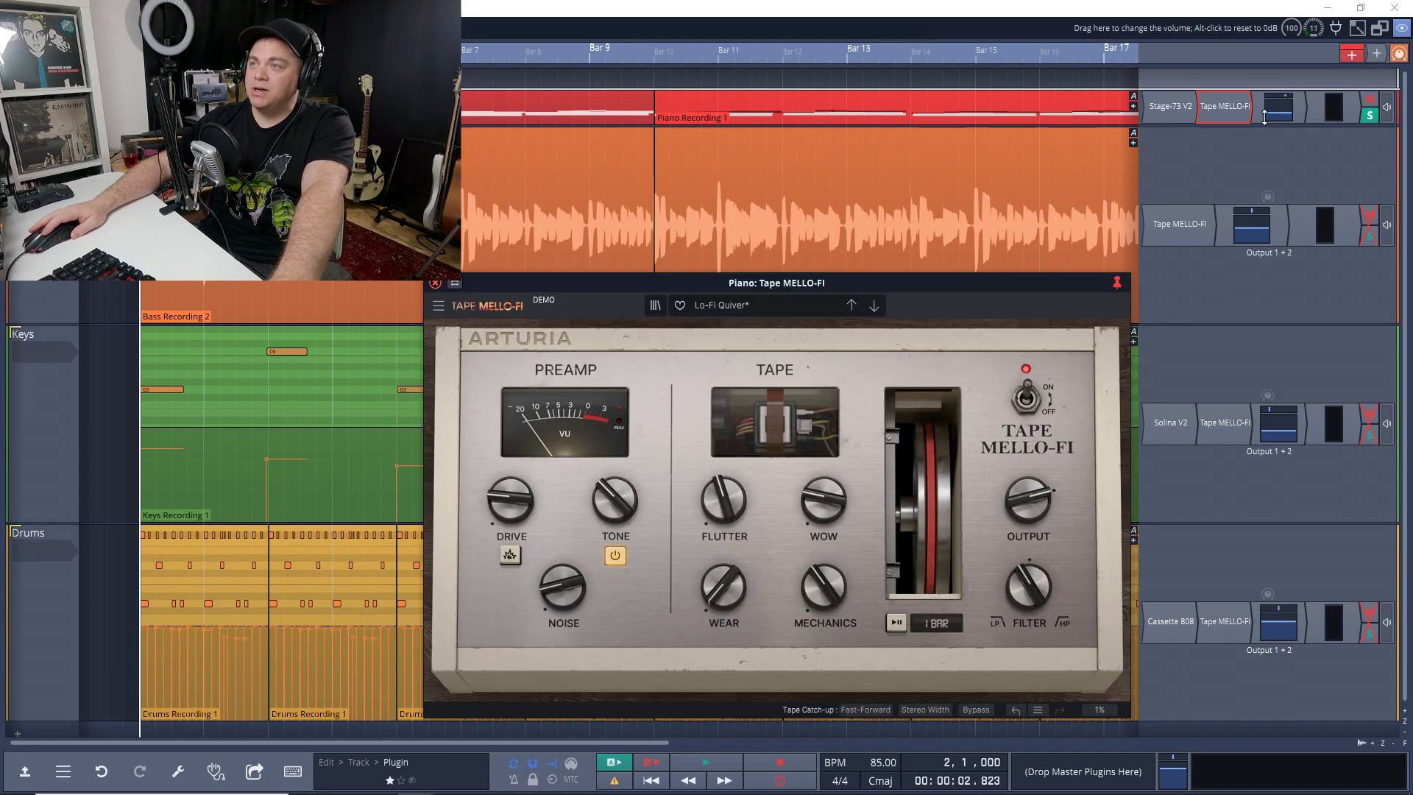
pyautogui.doubleClick(1170, 107)
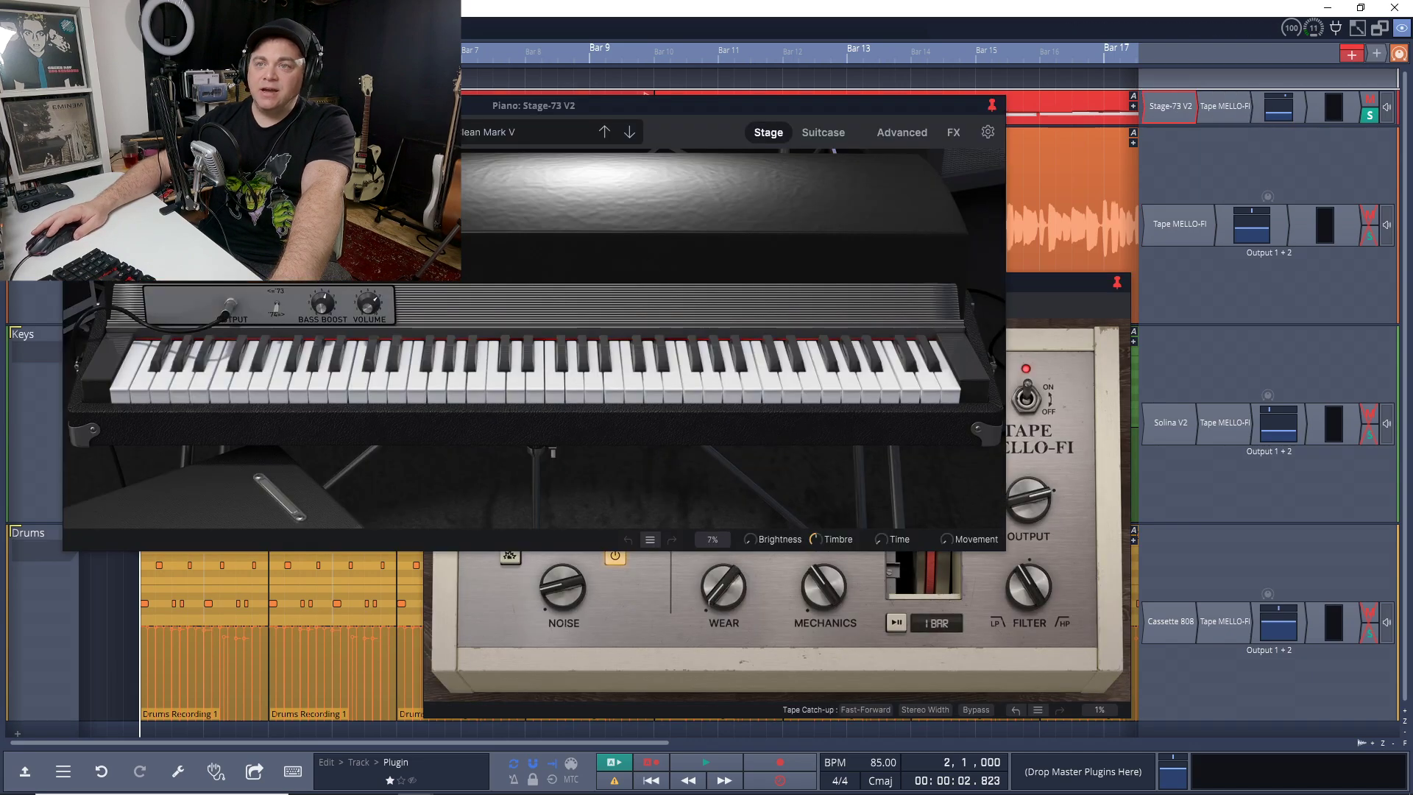
pyautogui.moveTo(546, 107); pyautogui.dragTo(661, 206)
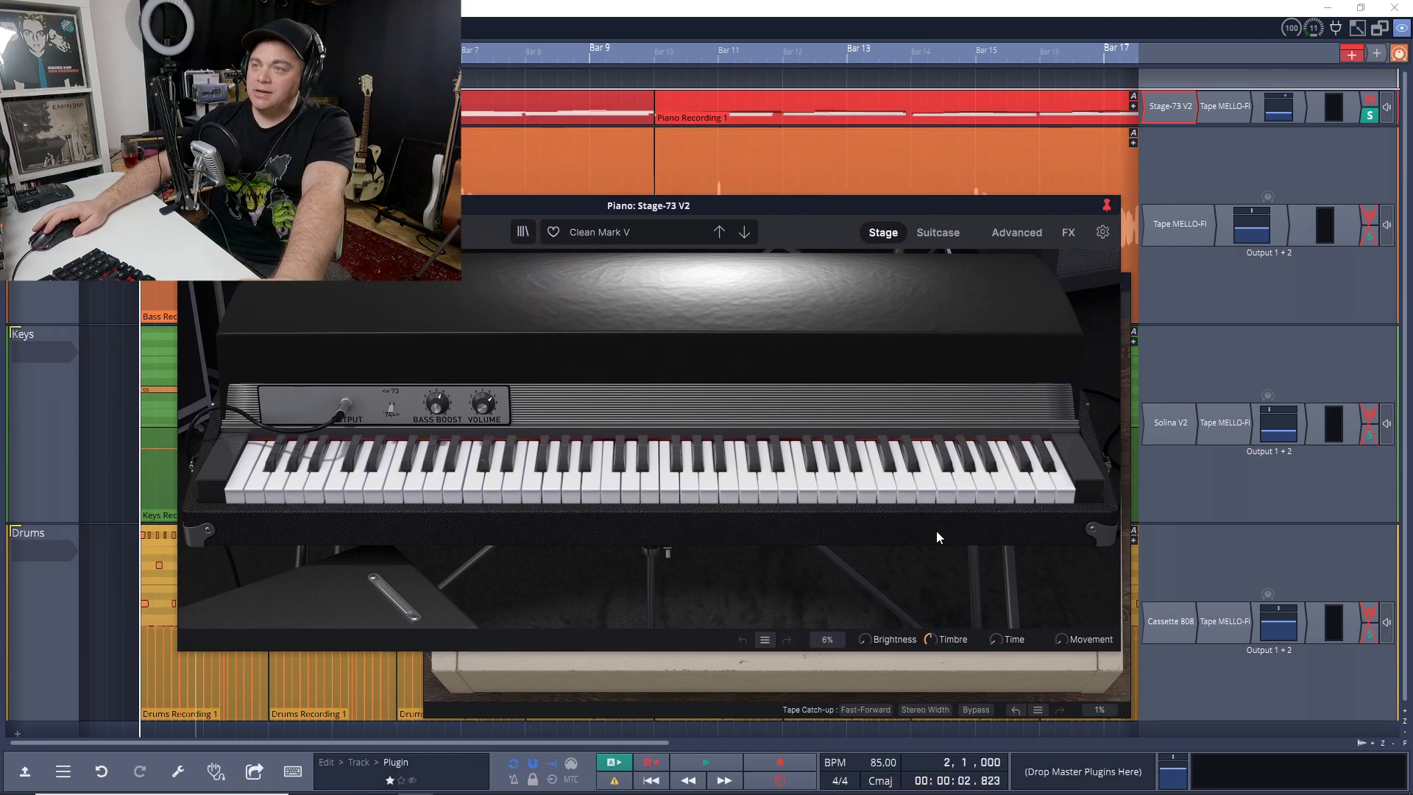
pyautogui.press('Escape')
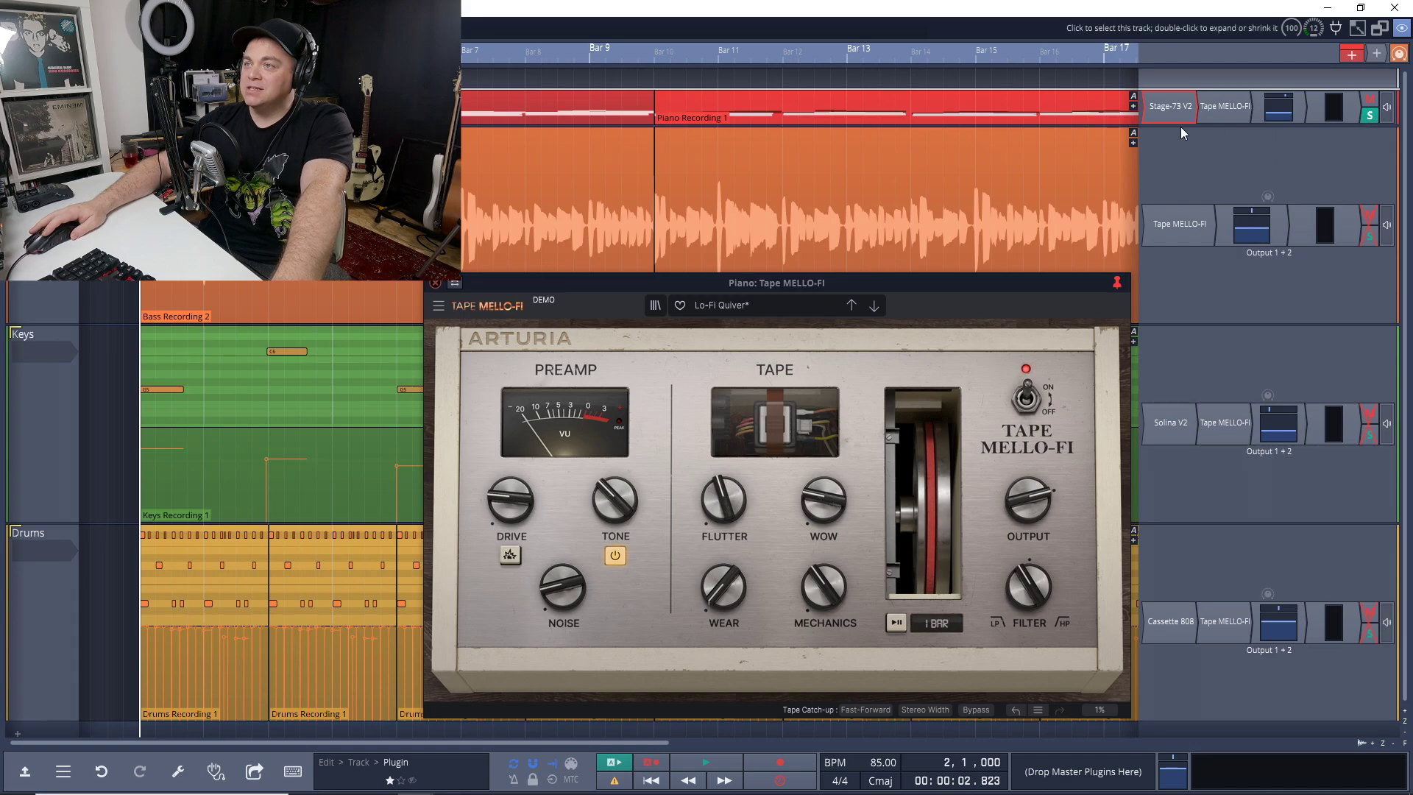
# - Raise the Piano track's volume, start playback, and bypass its Tape MELLO-FI for comparison
pyautogui.moveTo(1277, 156); pyautogui.dragTo(1280, 149)
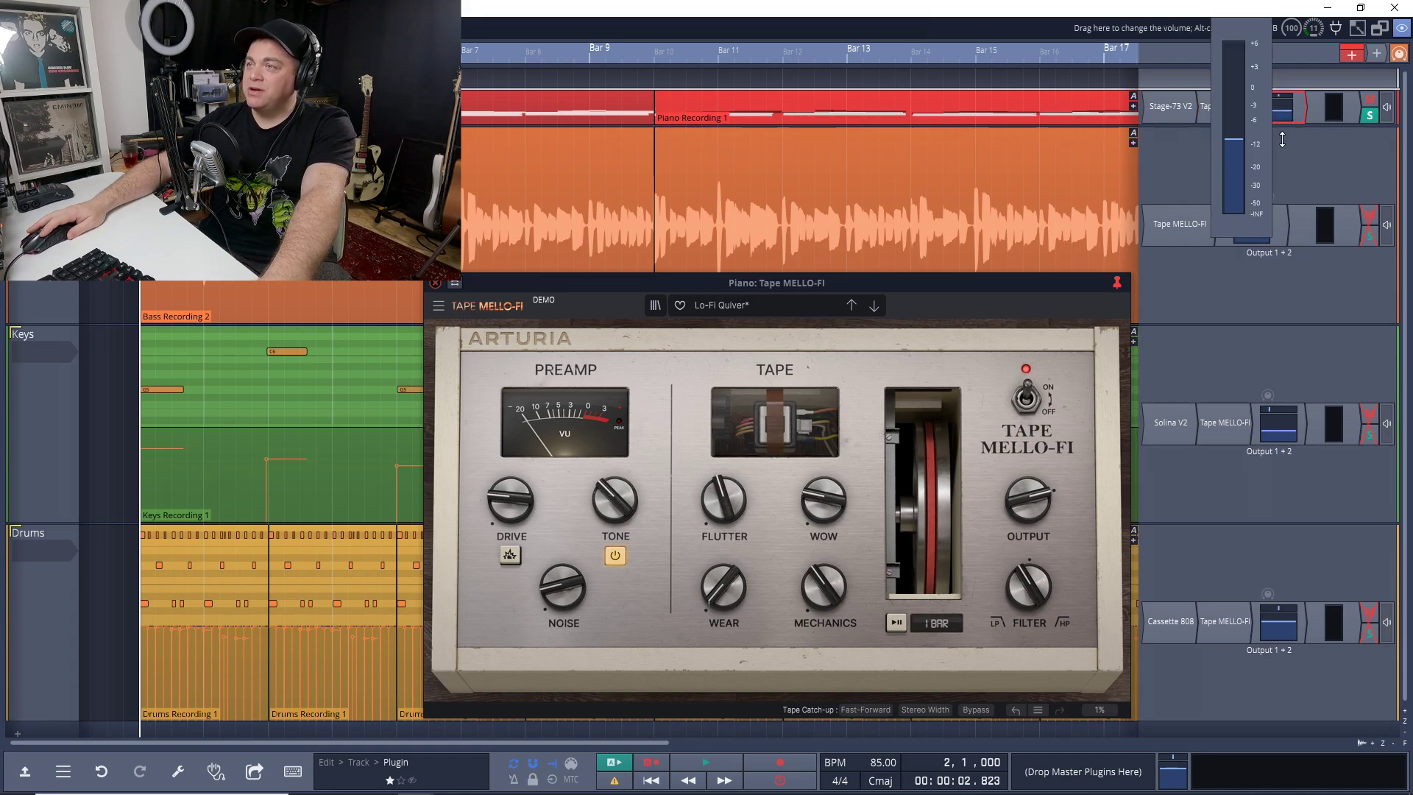
pyautogui.moveTo(1285, 105); pyautogui.dragTo(1285, 96)
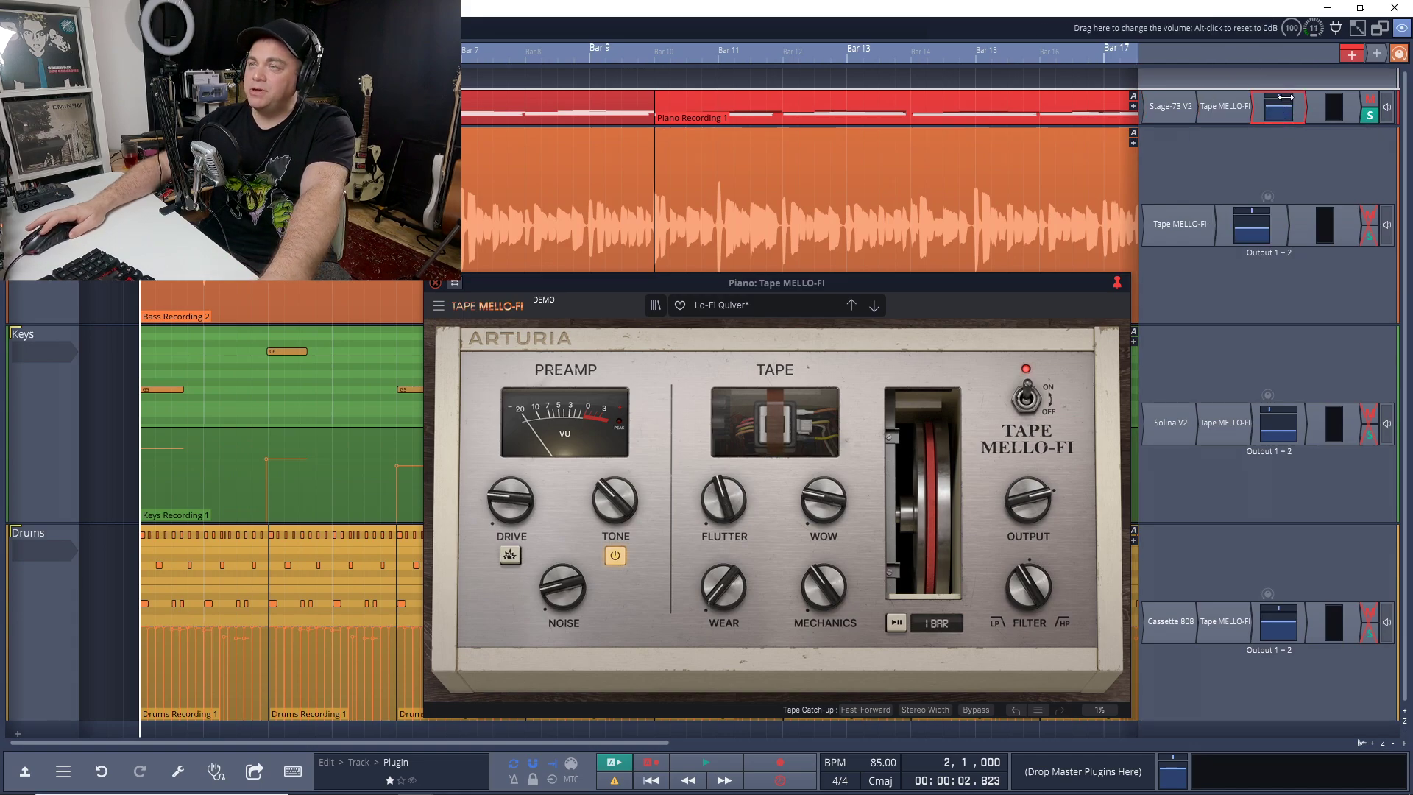
pyautogui.press('space')
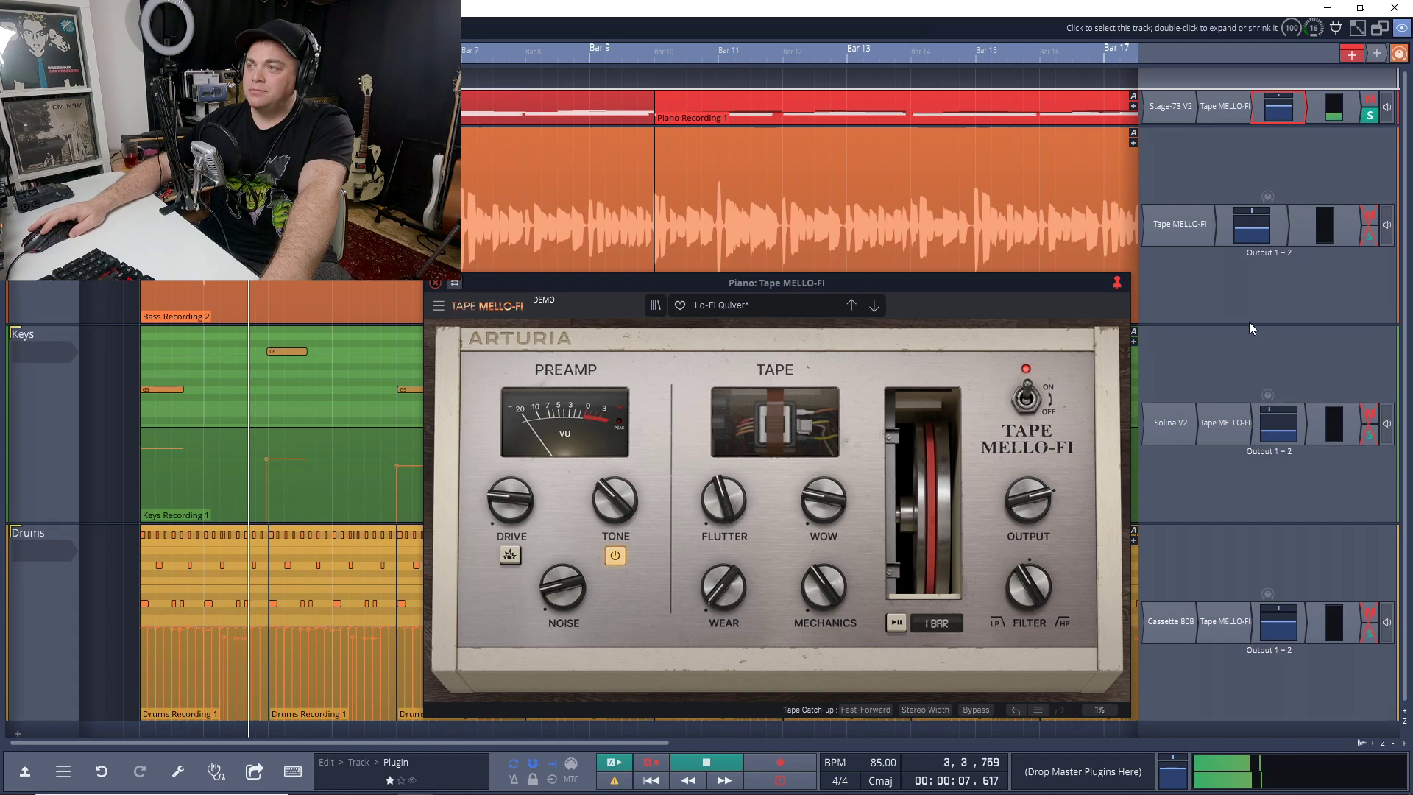
pyautogui.rightClick(1219, 108)
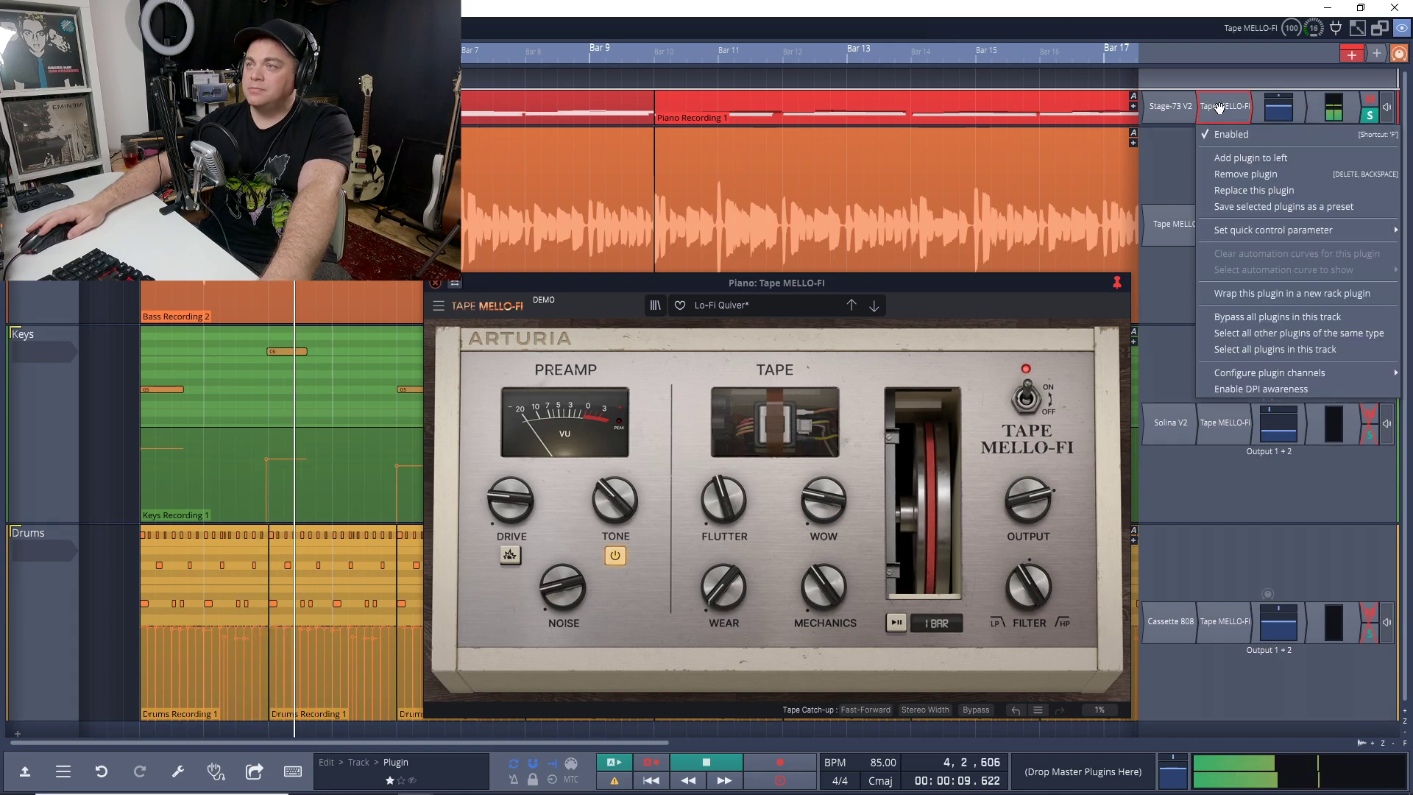
pyautogui.click(1230, 136)
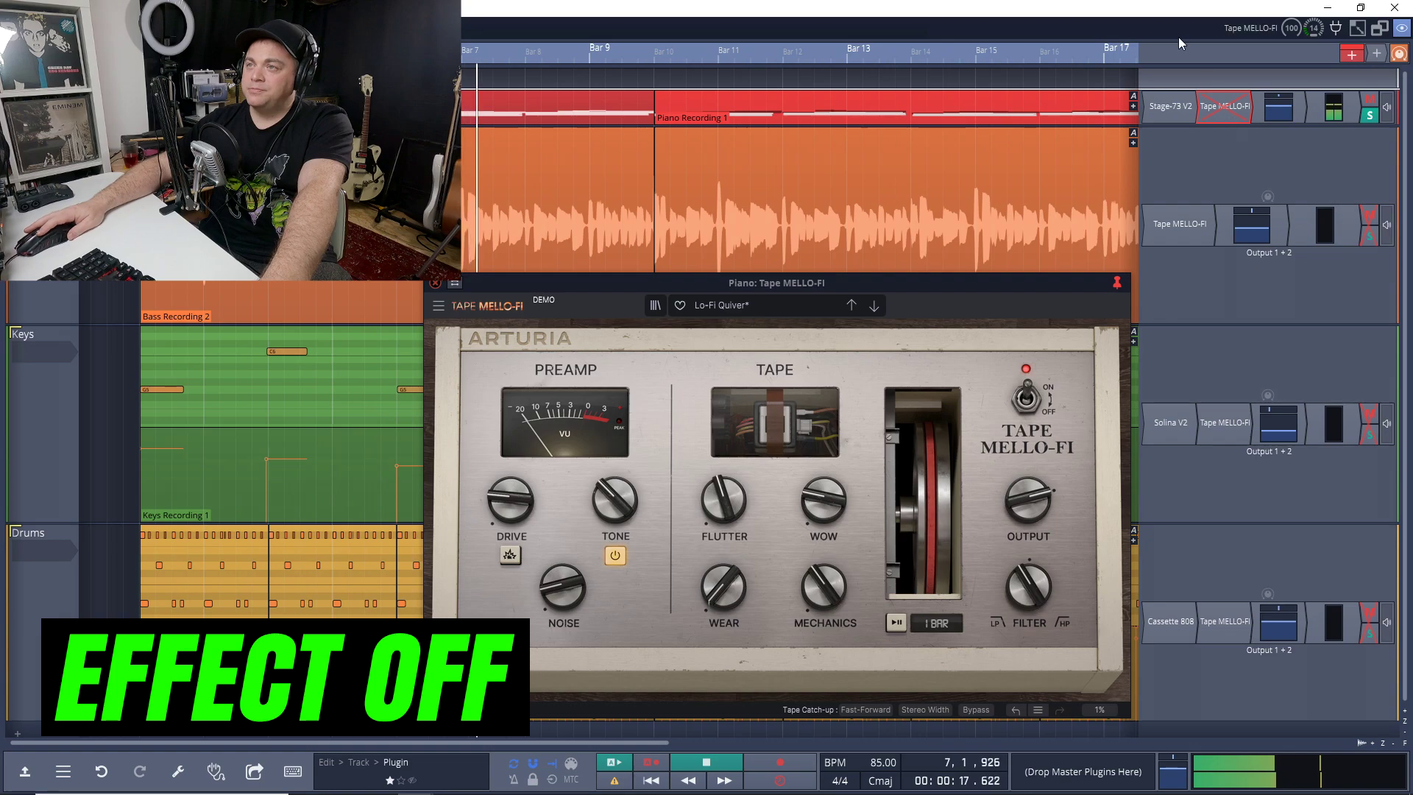
# - Stop playback and re-enable the piano's Tape MELLO-FI, nudging its window up-right
pyautogui.press('space')
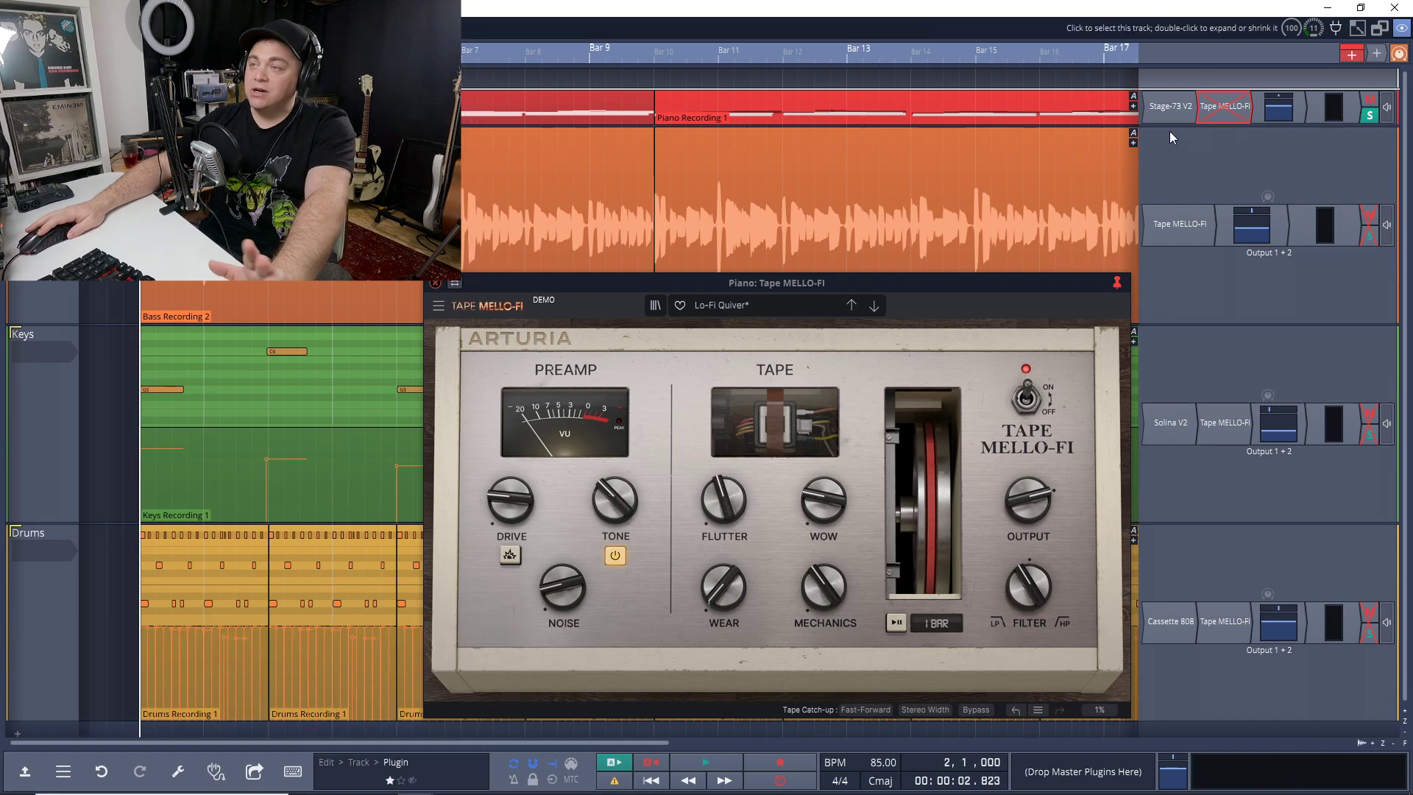
pyautogui.rightClick(1223, 112)
pyautogui.click(1236, 135)
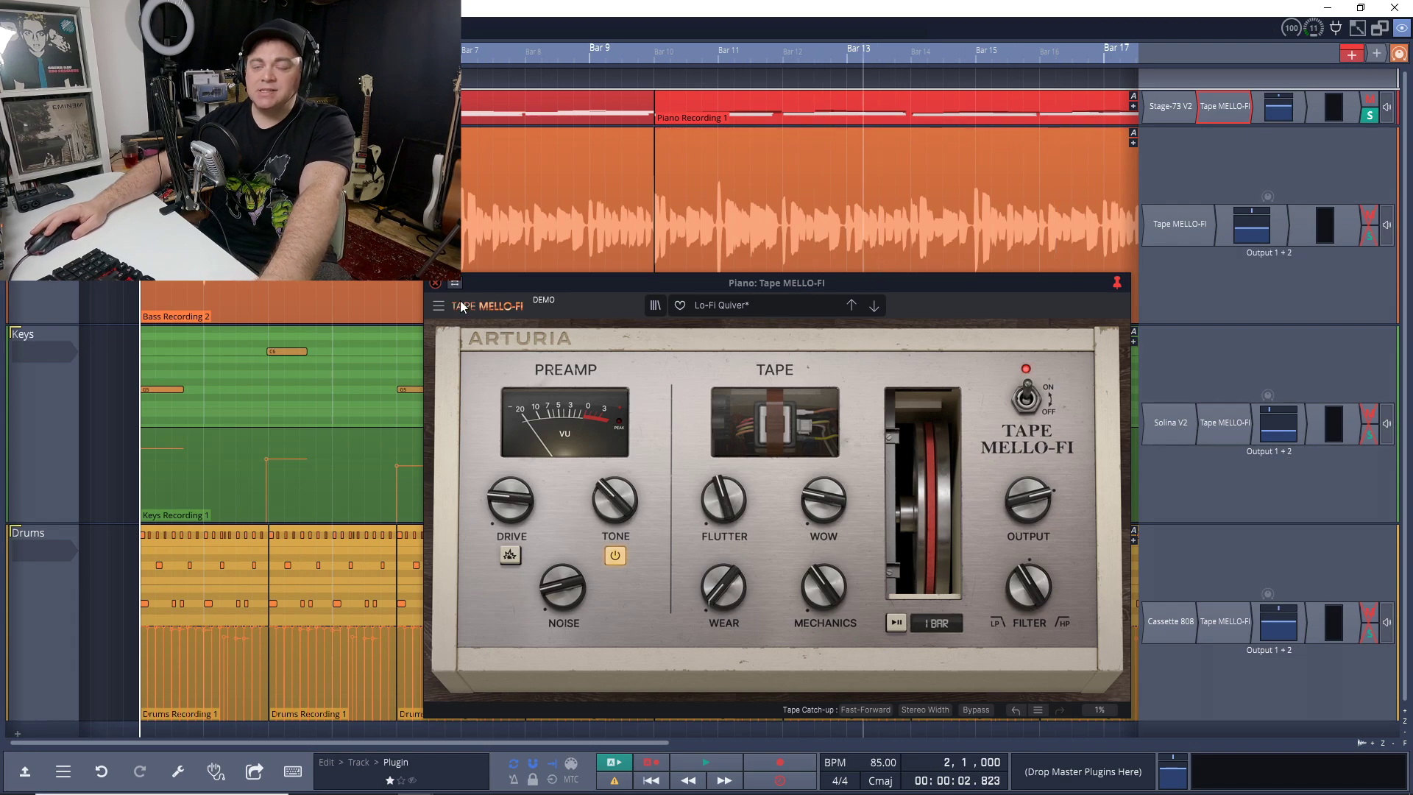
pyautogui.moveTo(892, 283); pyautogui.dragTo(921, 262)
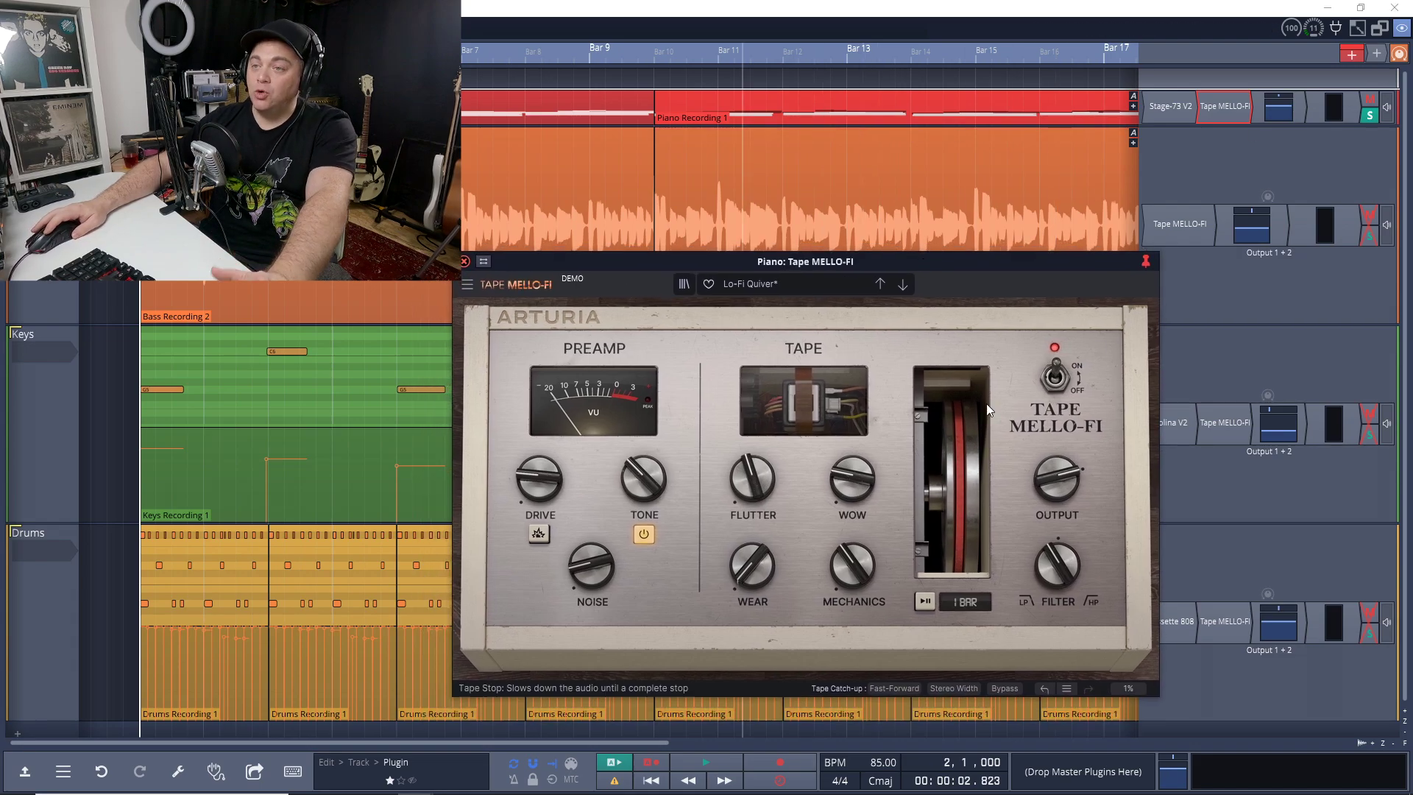
# - While the piano plays, switch on the Drive circuit and adjust the Wear and Noise amounts
pyautogui.press('space')
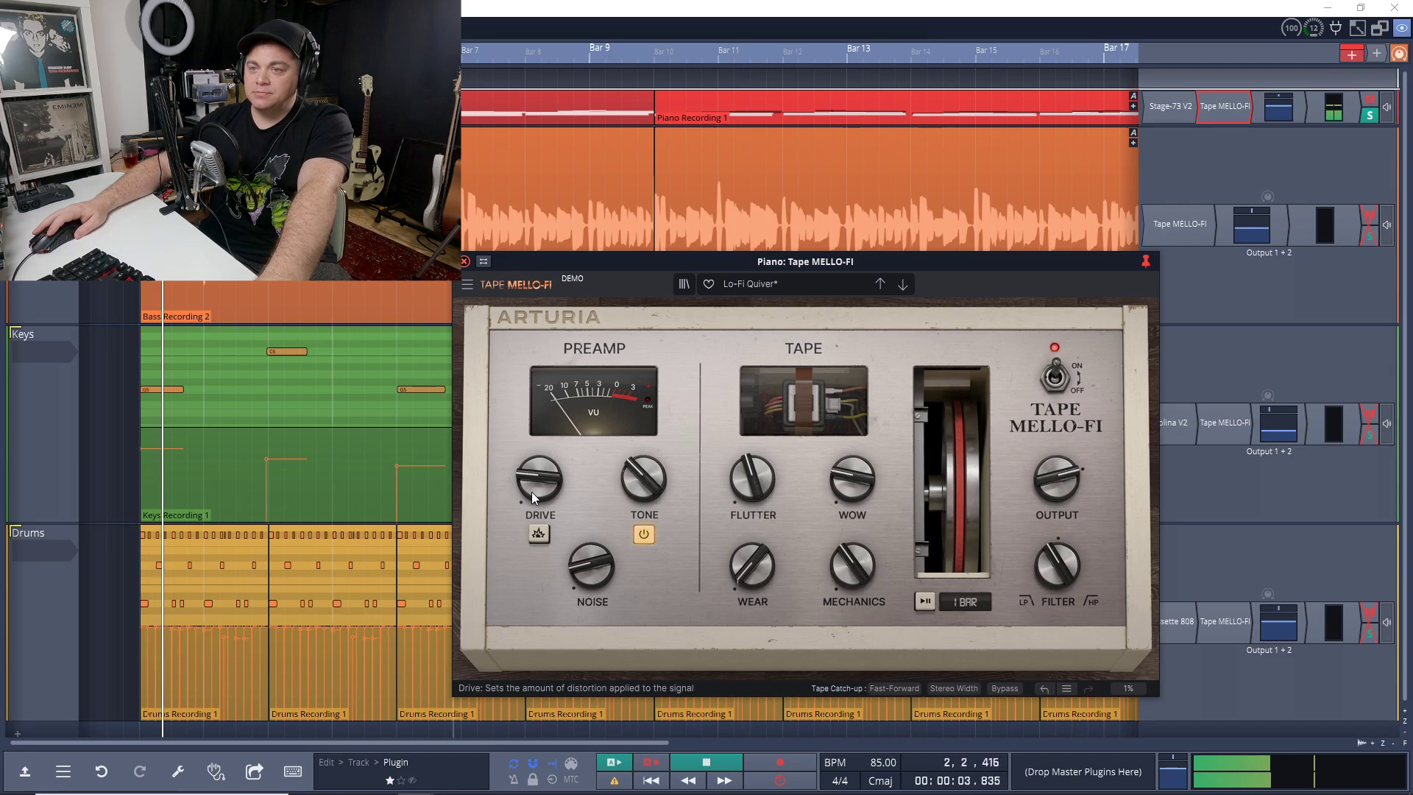
pyautogui.moveTo(531, 492)
pyautogui.click(539, 534)
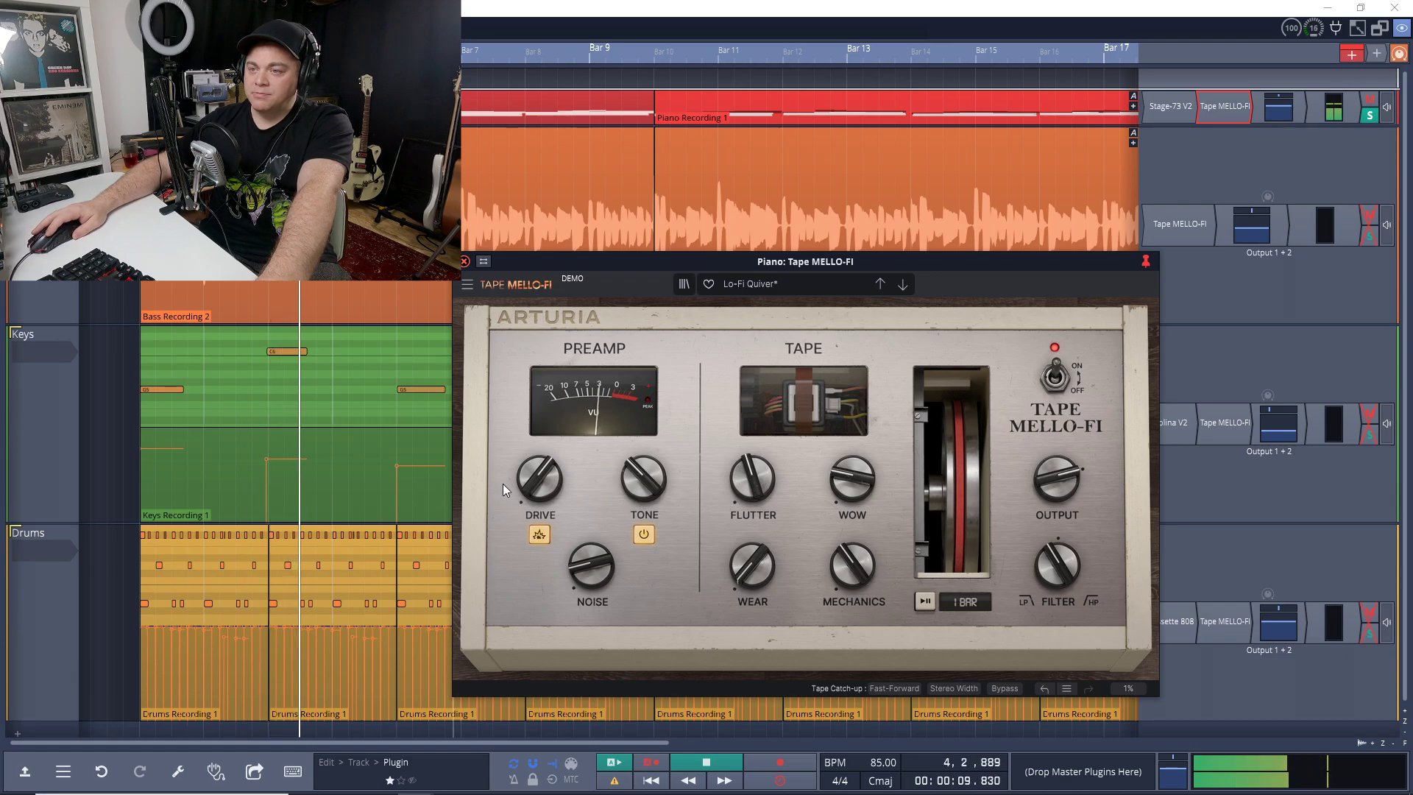
pyautogui.moveTo(758, 583); pyautogui.dragTo(743, 575)
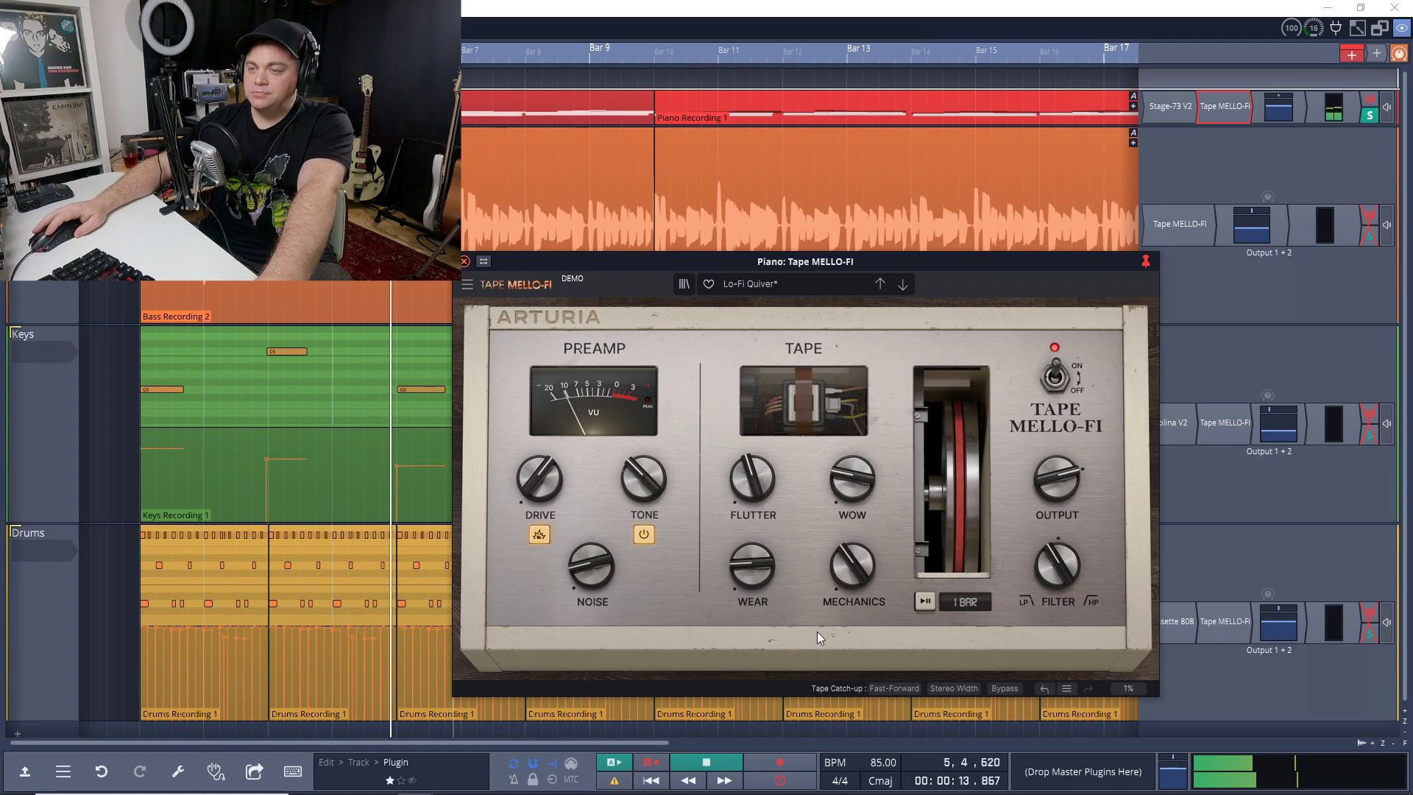
pyautogui.moveTo(576, 569); pyautogui.dragTo(576, 555)
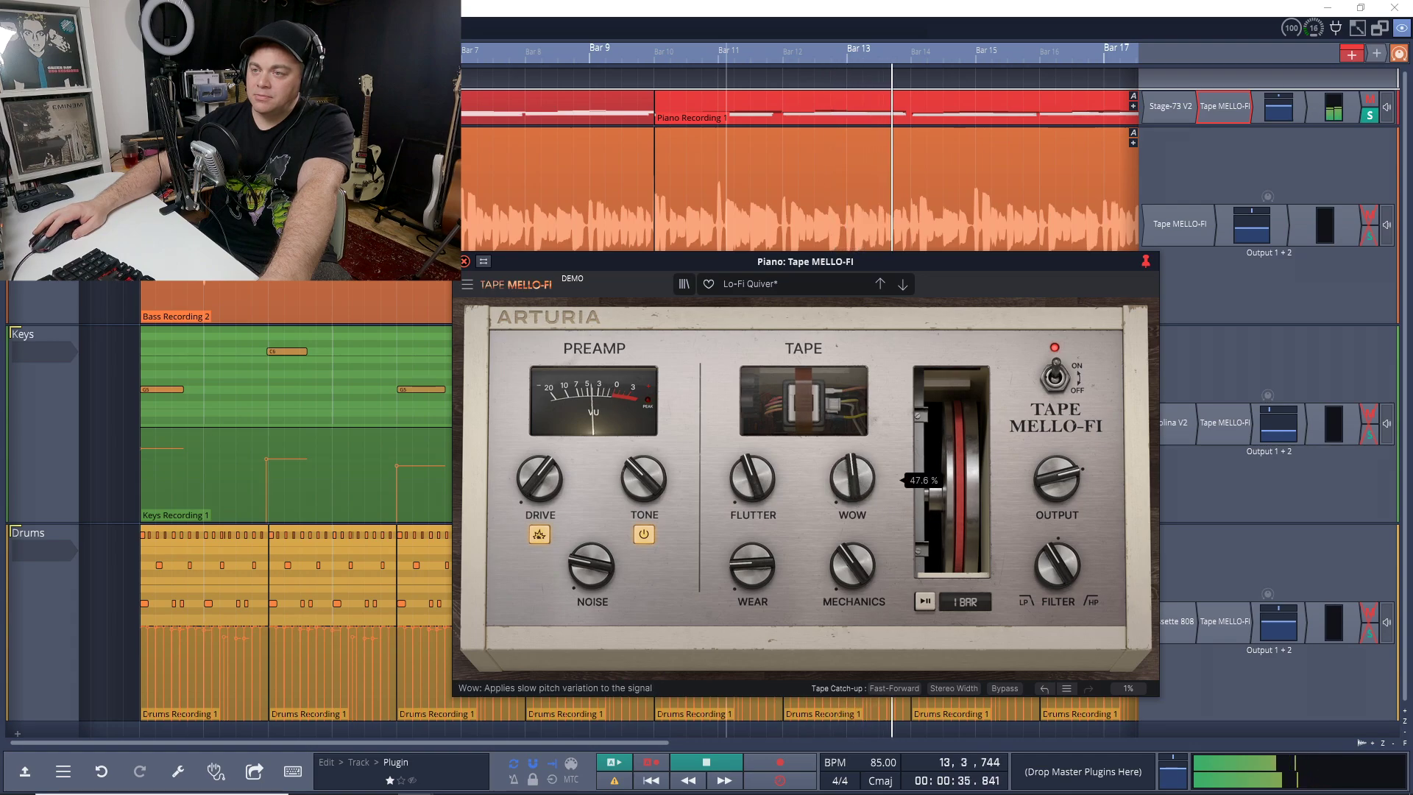
# - Set the piano's Wow to about 44% and switch on the Tone section
pyautogui.moveTo(851, 478); pyautogui.dragTo(852, 453)
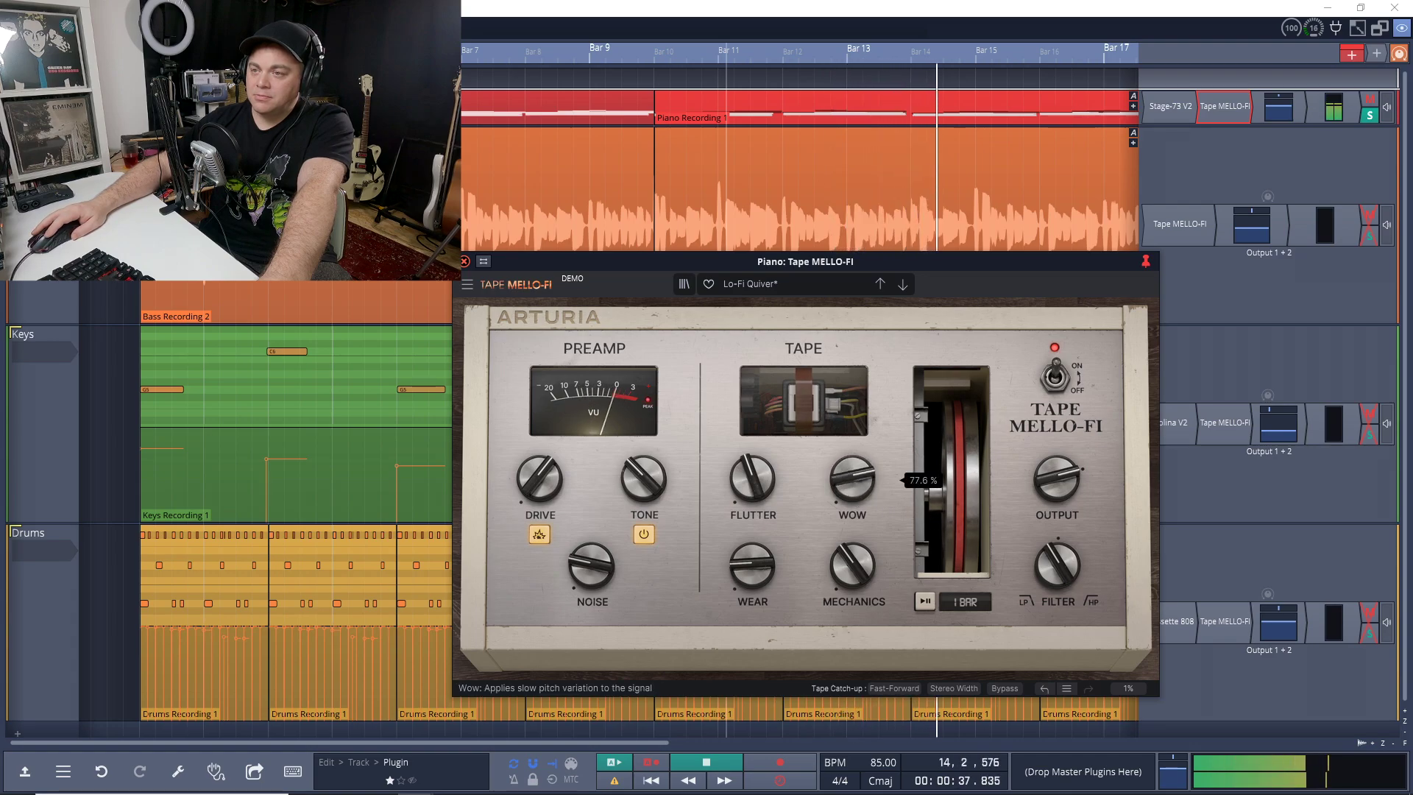
pyautogui.moveTo(847, 488); pyautogui.dragTo(848, 532)
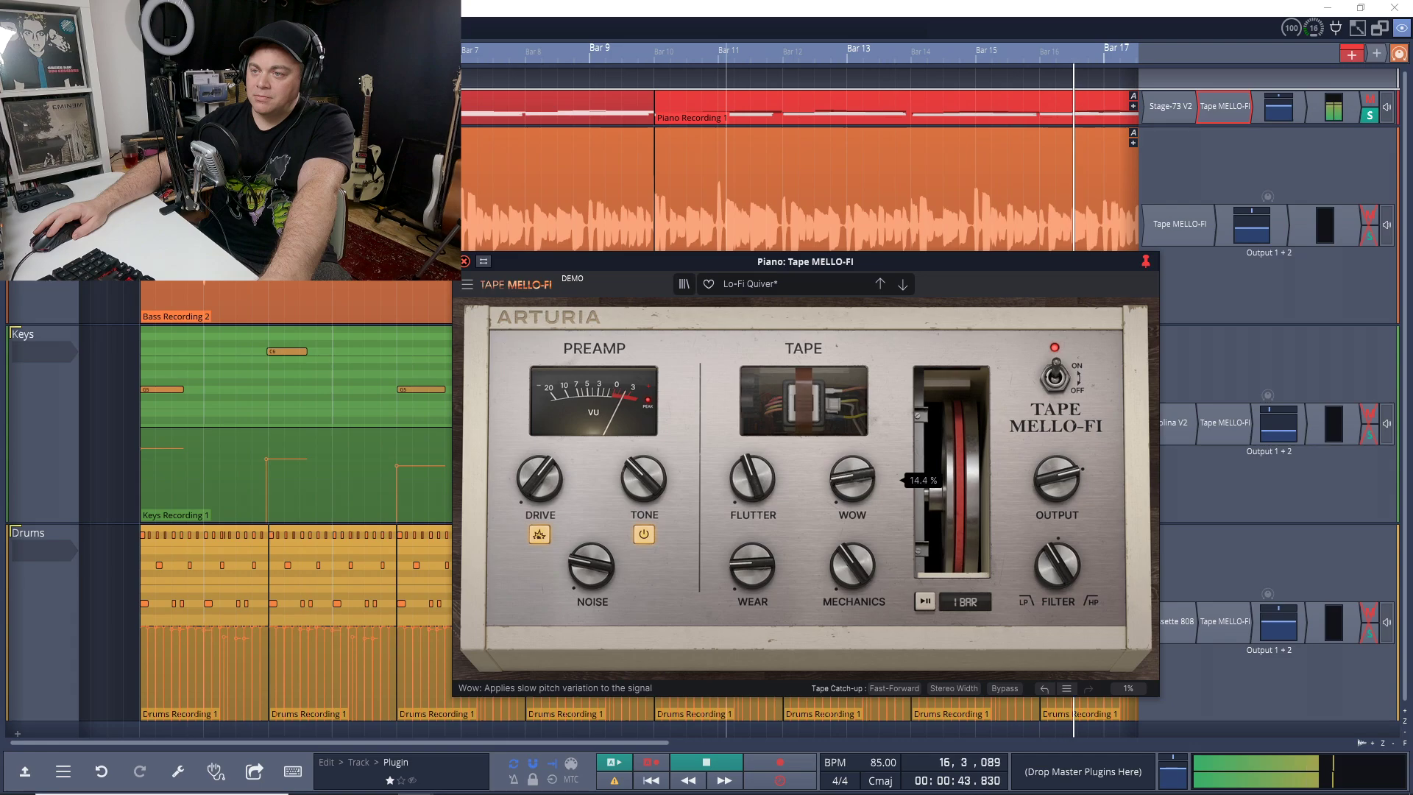
pyautogui.moveTo(761, 471)
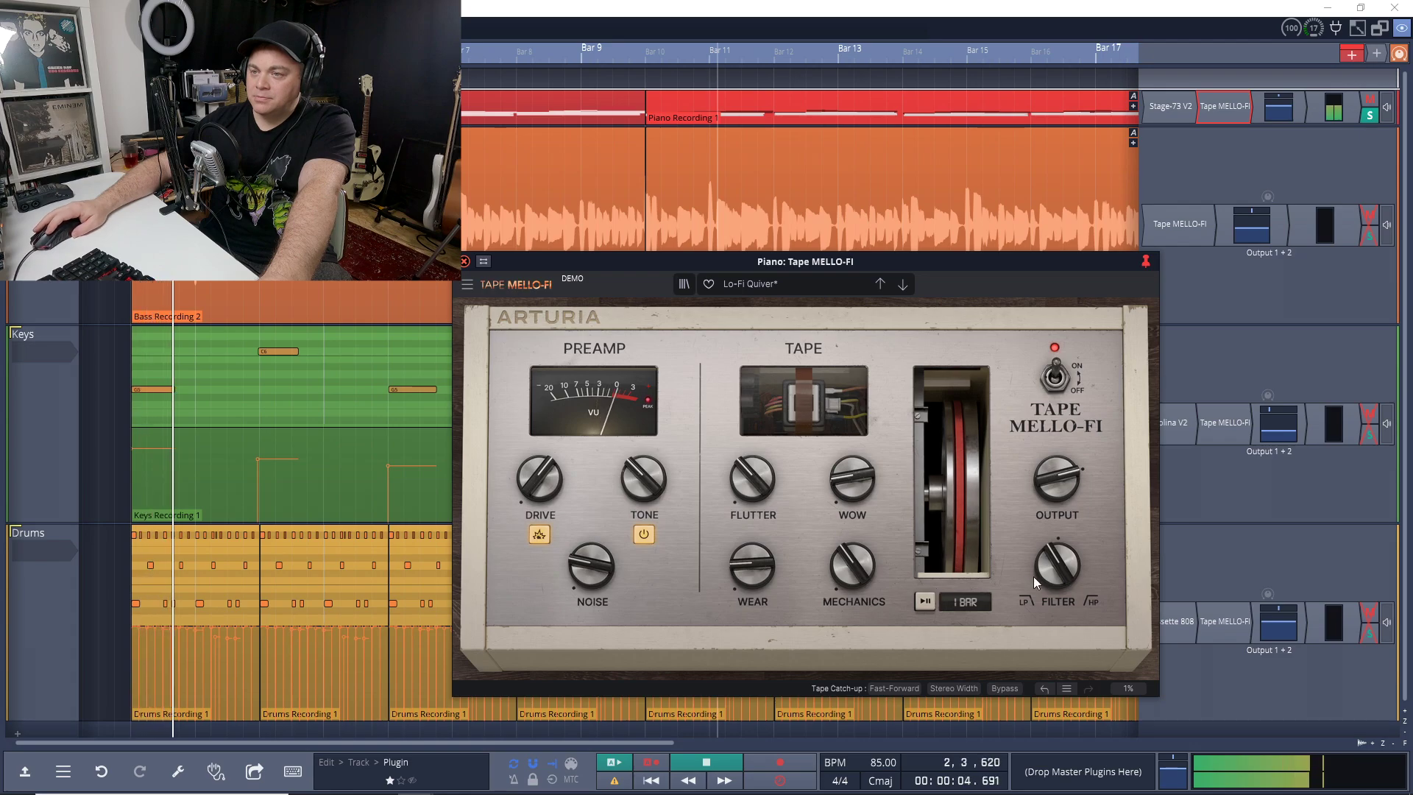
pyautogui.click(643, 534)
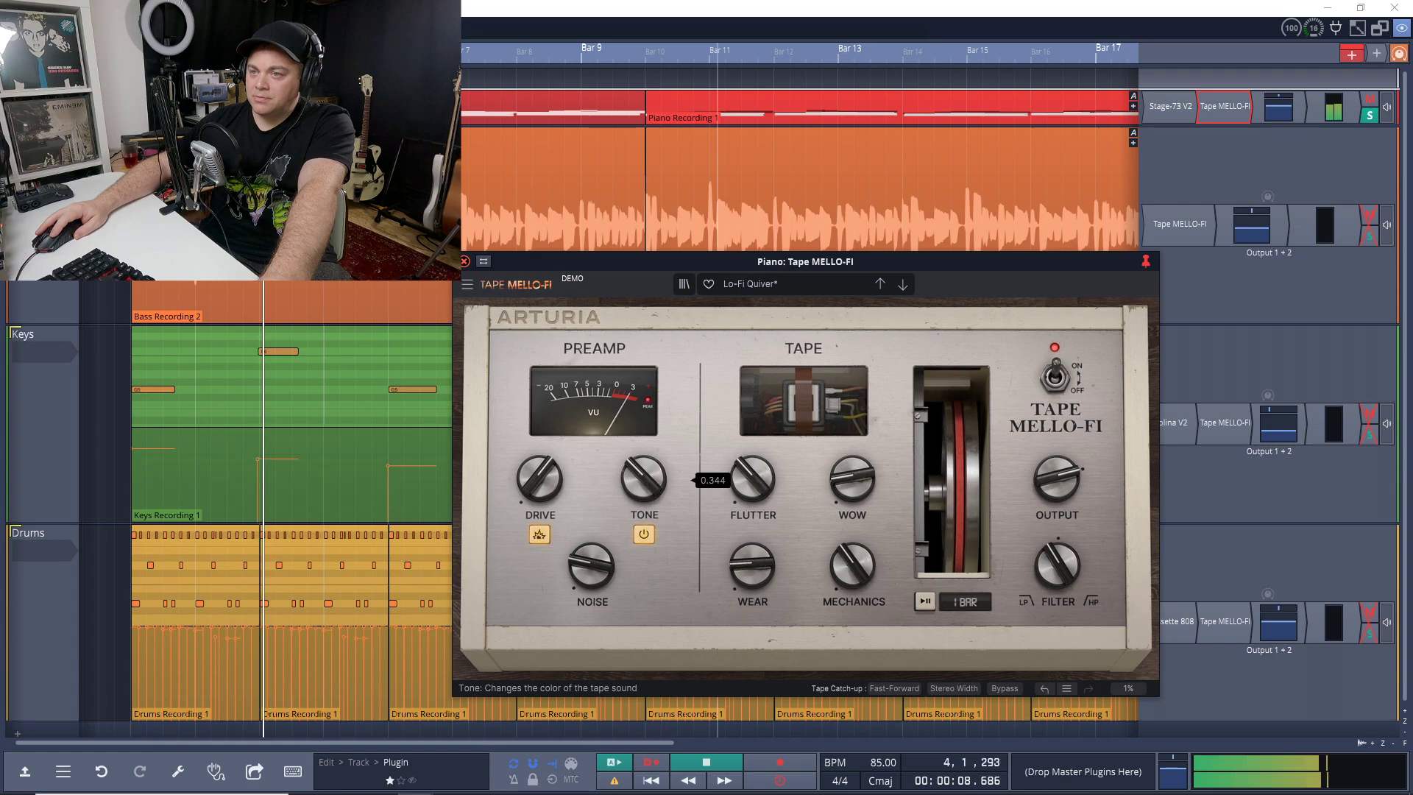
# - Lower the filter to 23% LowPass and stop playback at bar 2
pyautogui.moveTo(1057, 565)
pyautogui.moveTo(1057, 565); pyautogui.dragTo(1057, 602)
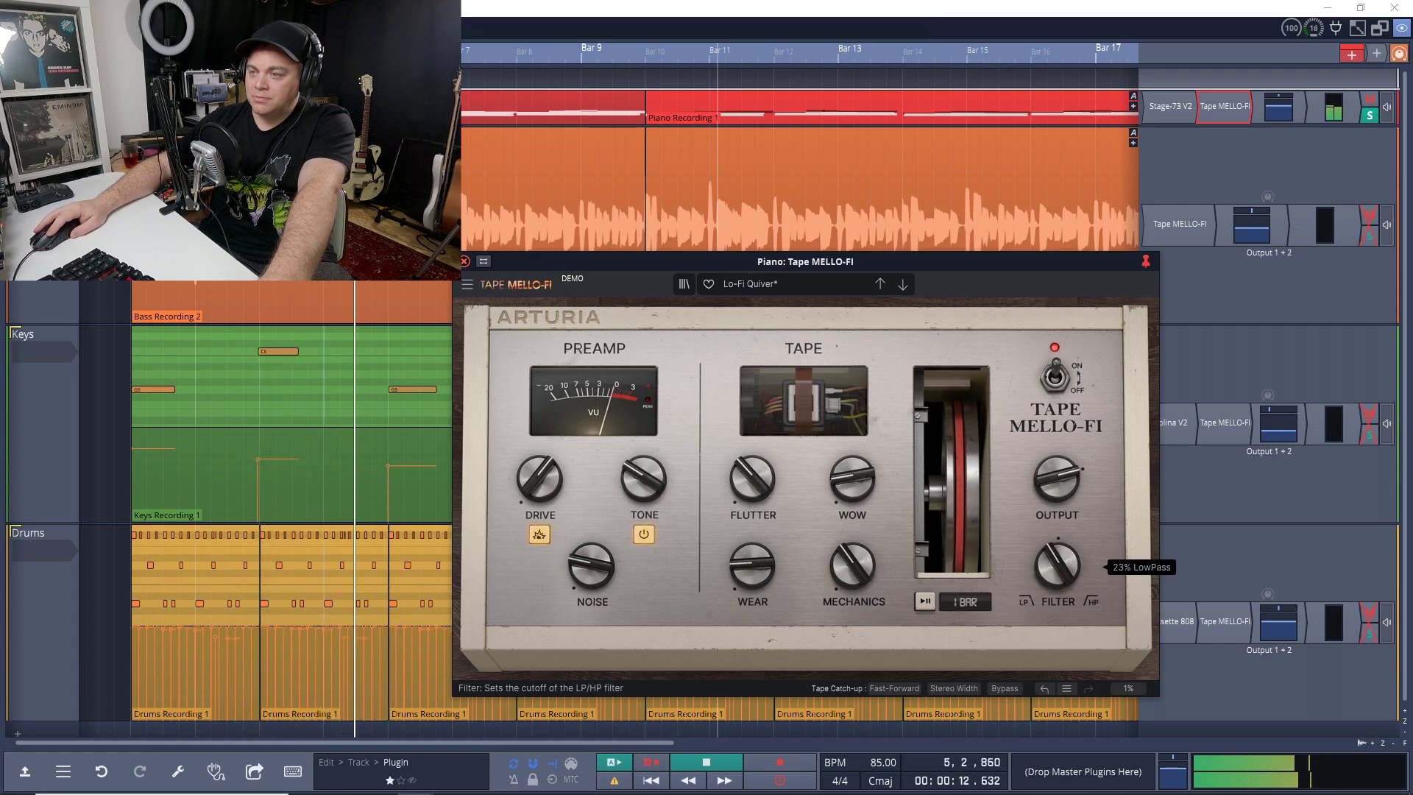
pyautogui.press('space')
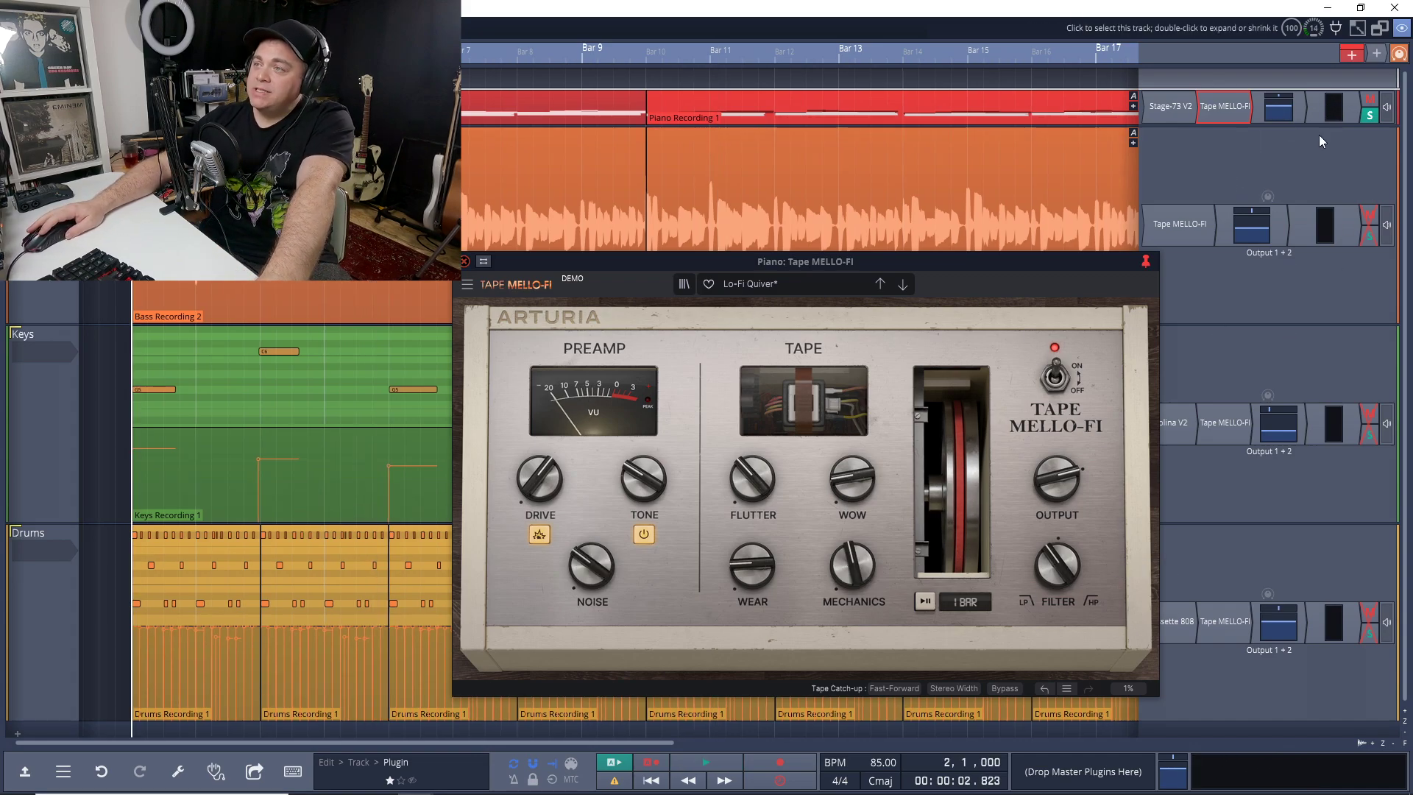
# - Pan the Piano track to 0.74 and touch its volume slider
pyautogui.click(1262, 91)
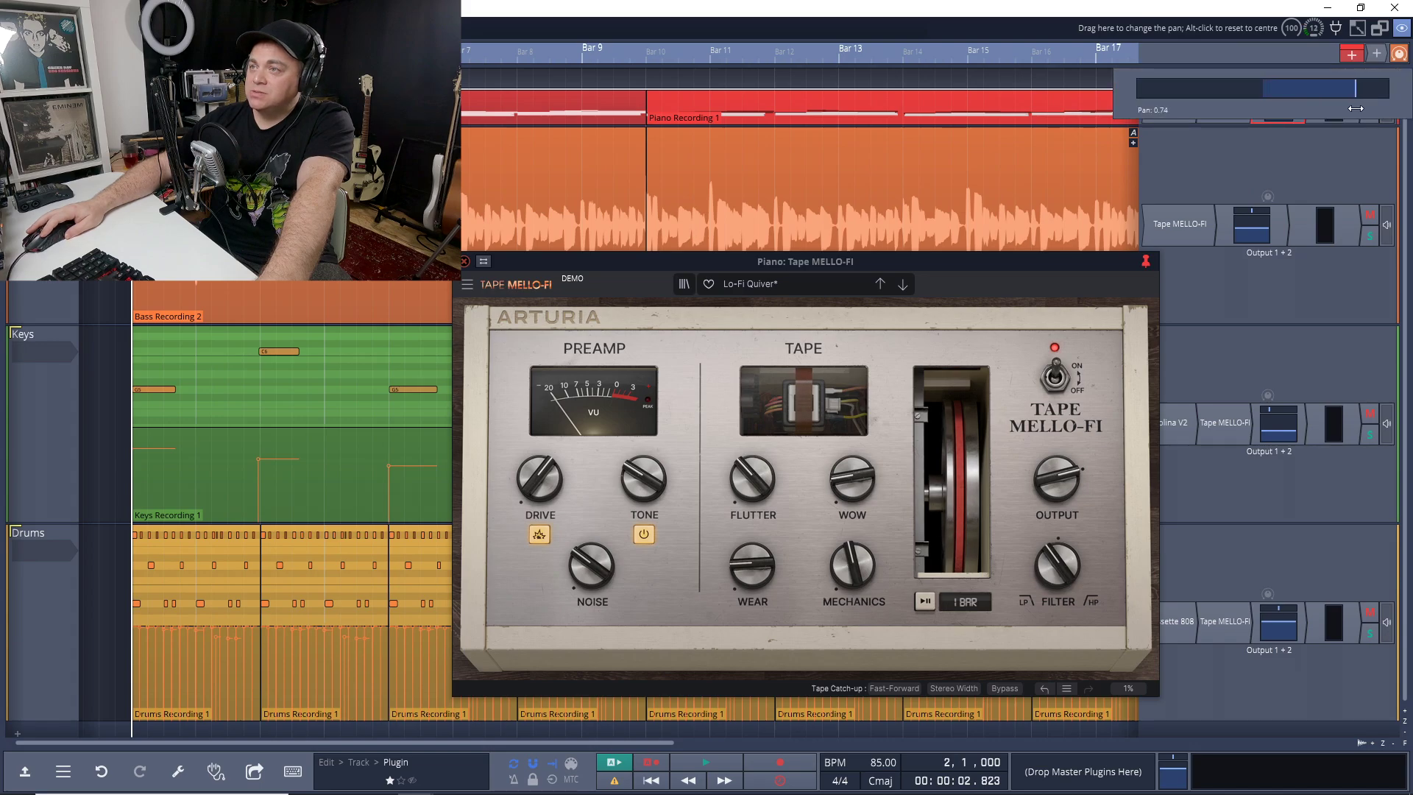
pyautogui.moveTo(1355, 108); pyautogui.dragTo(1343, 119)
pyautogui.click(1272, 109)
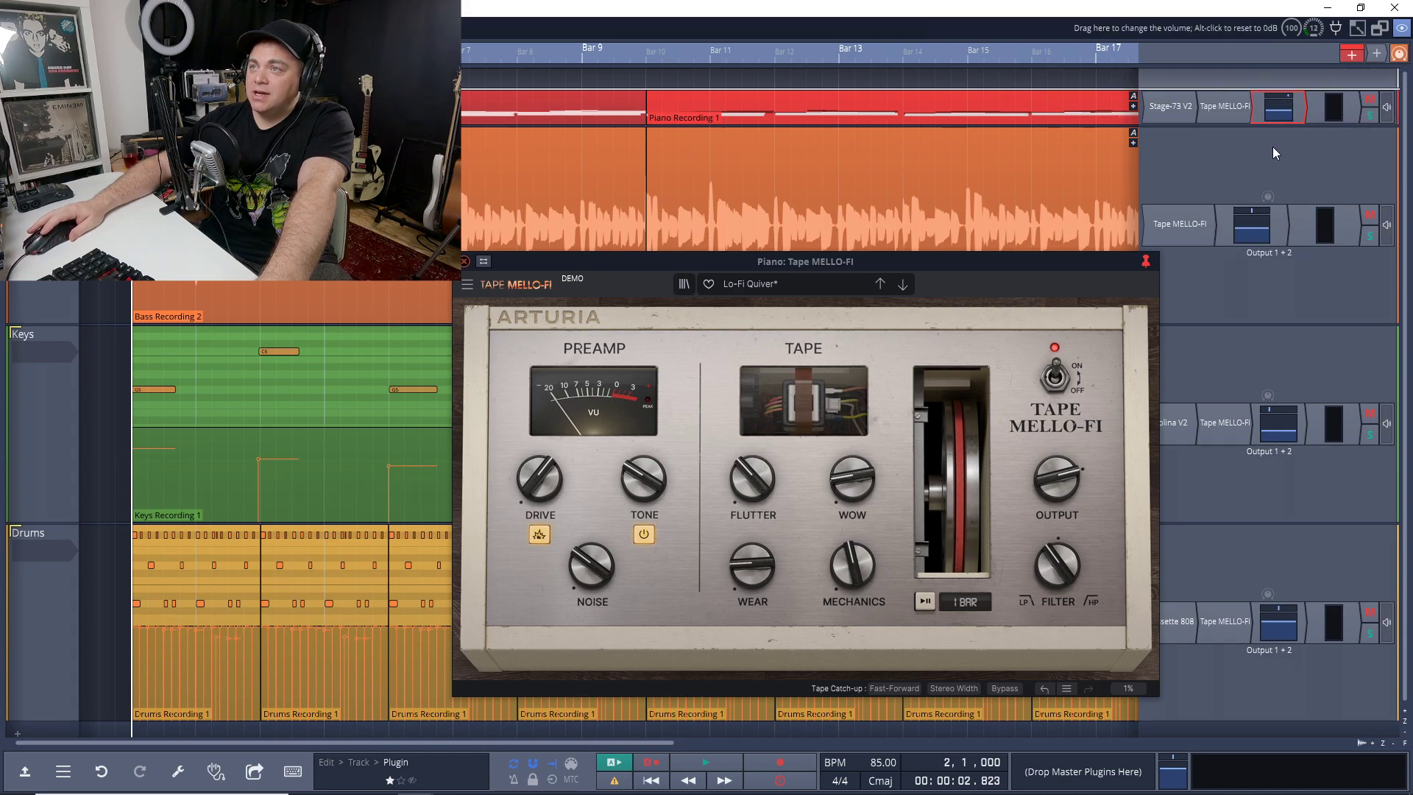
# - Audition the piano in playback, then close its Tape MELLO-FI window
pyautogui.press('space')
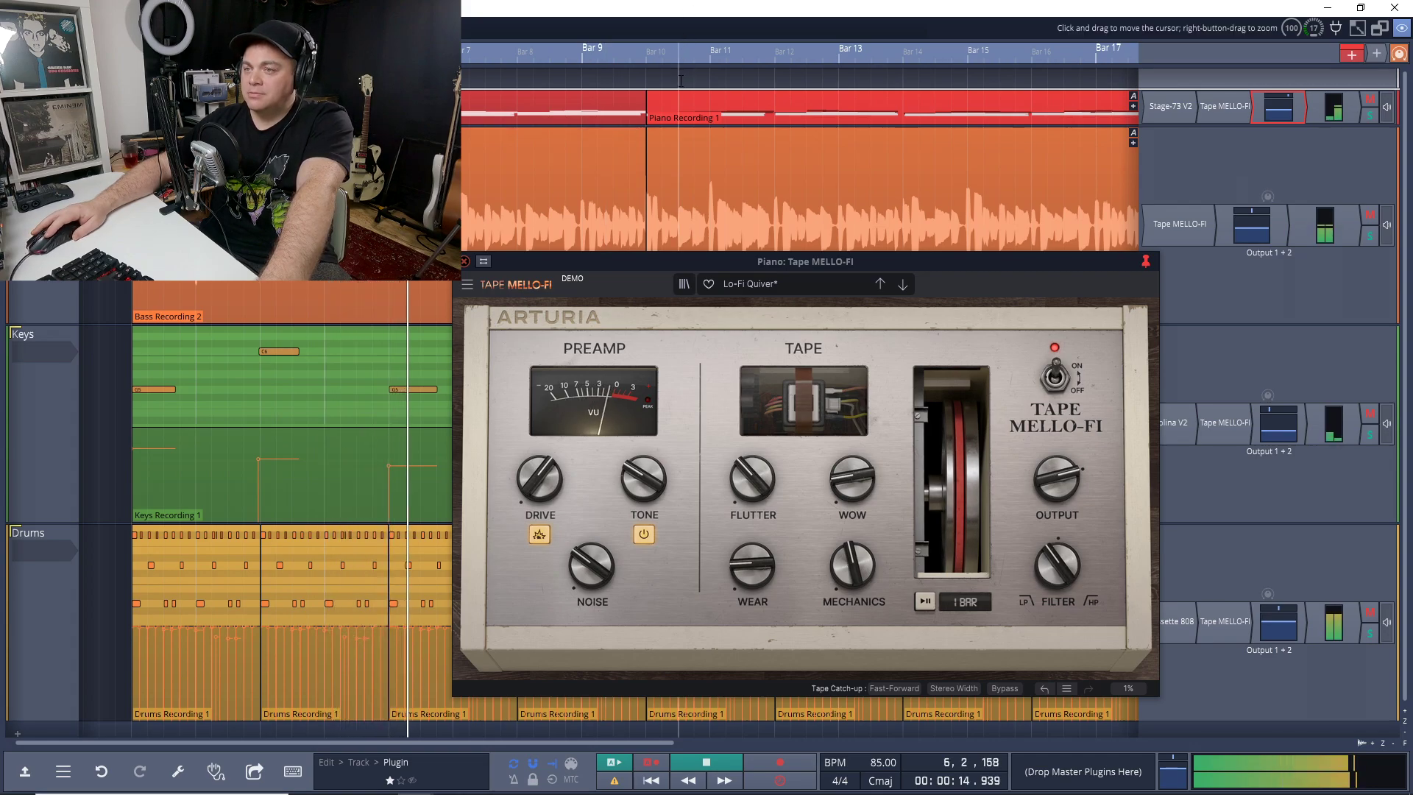
pyautogui.press('space')
pyautogui.click(464, 261)
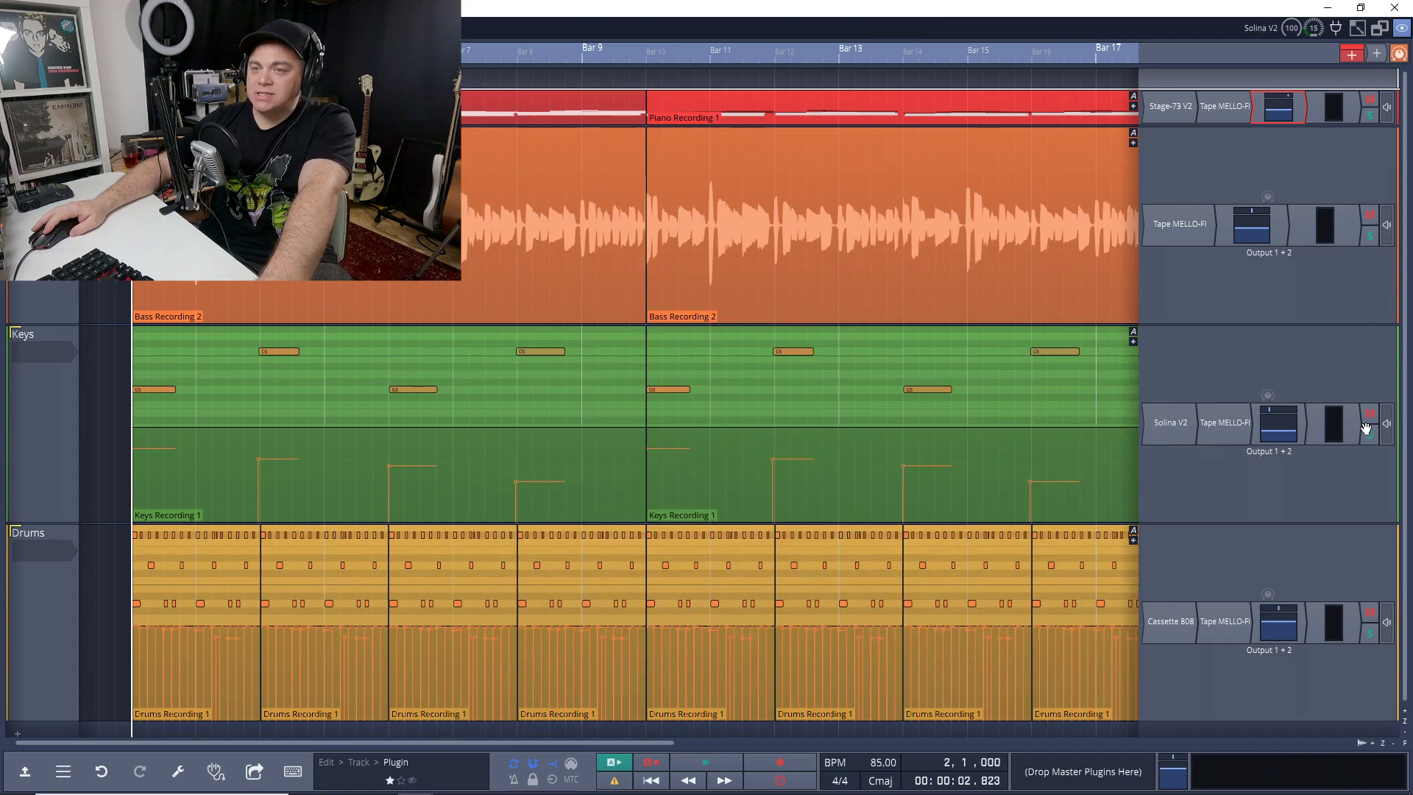
# - Open the Keys track's Solina V2 window, shift it into view, and close it
pyautogui.doubleClick(1169, 422)
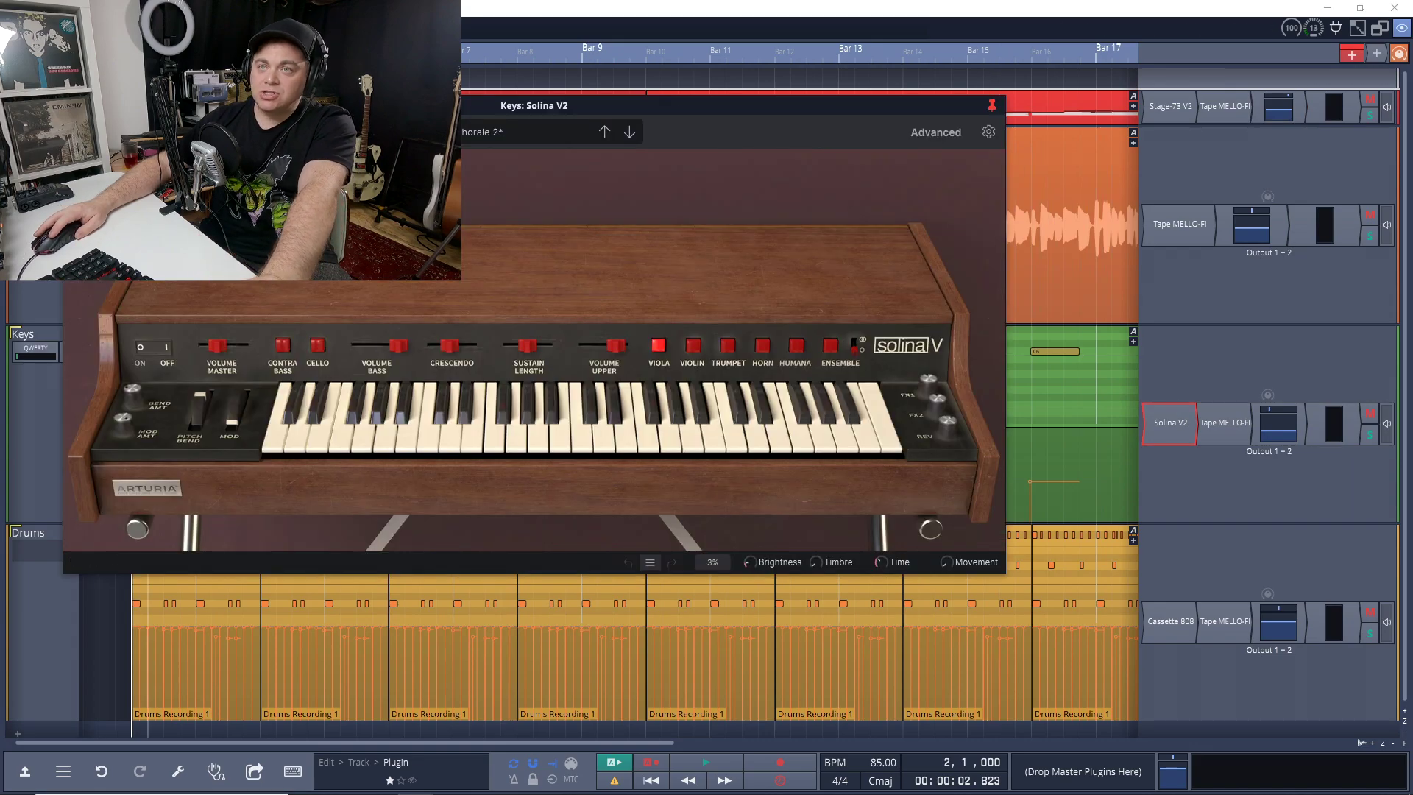
pyautogui.moveTo(323, 291); pyautogui.dragTo(432, 291)
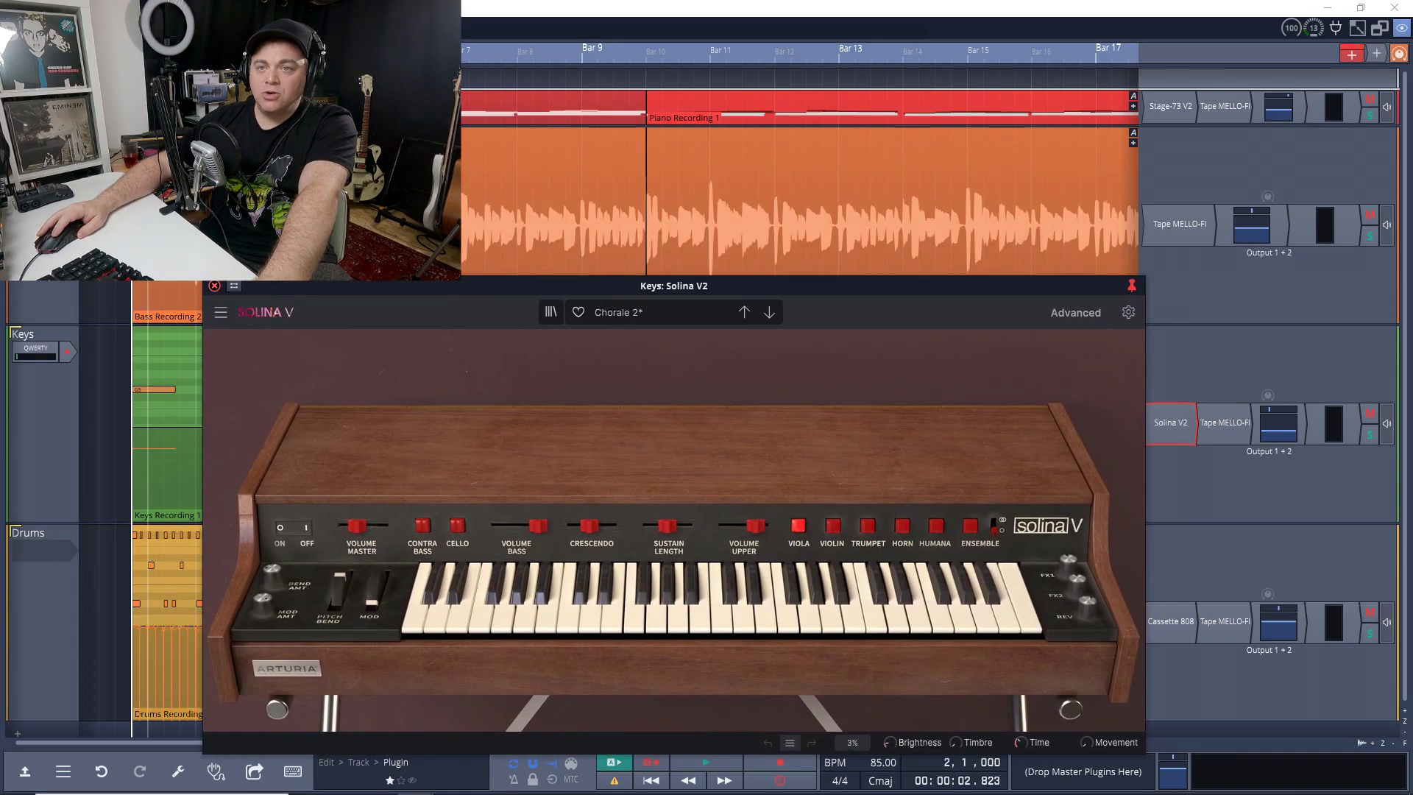
pyautogui.click(215, 285)
# - During playback, set Keys' Tape MELLO-FI Drive to 59.2% and on, Tone 0.164, more Wear
pyautogui.doubleClick(1226, 433)
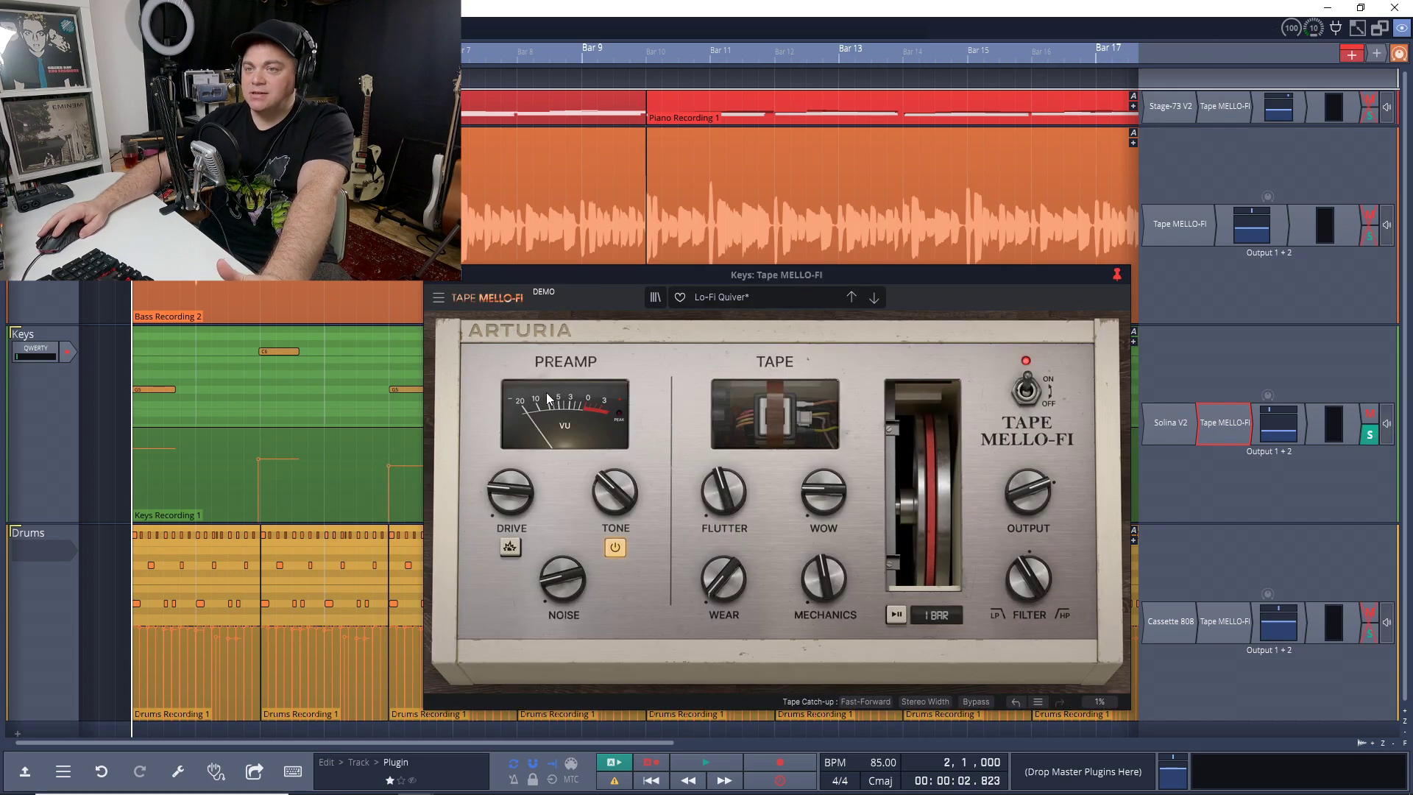
pyautogui.press('space')
pyautogui.moveTo(511, 492)
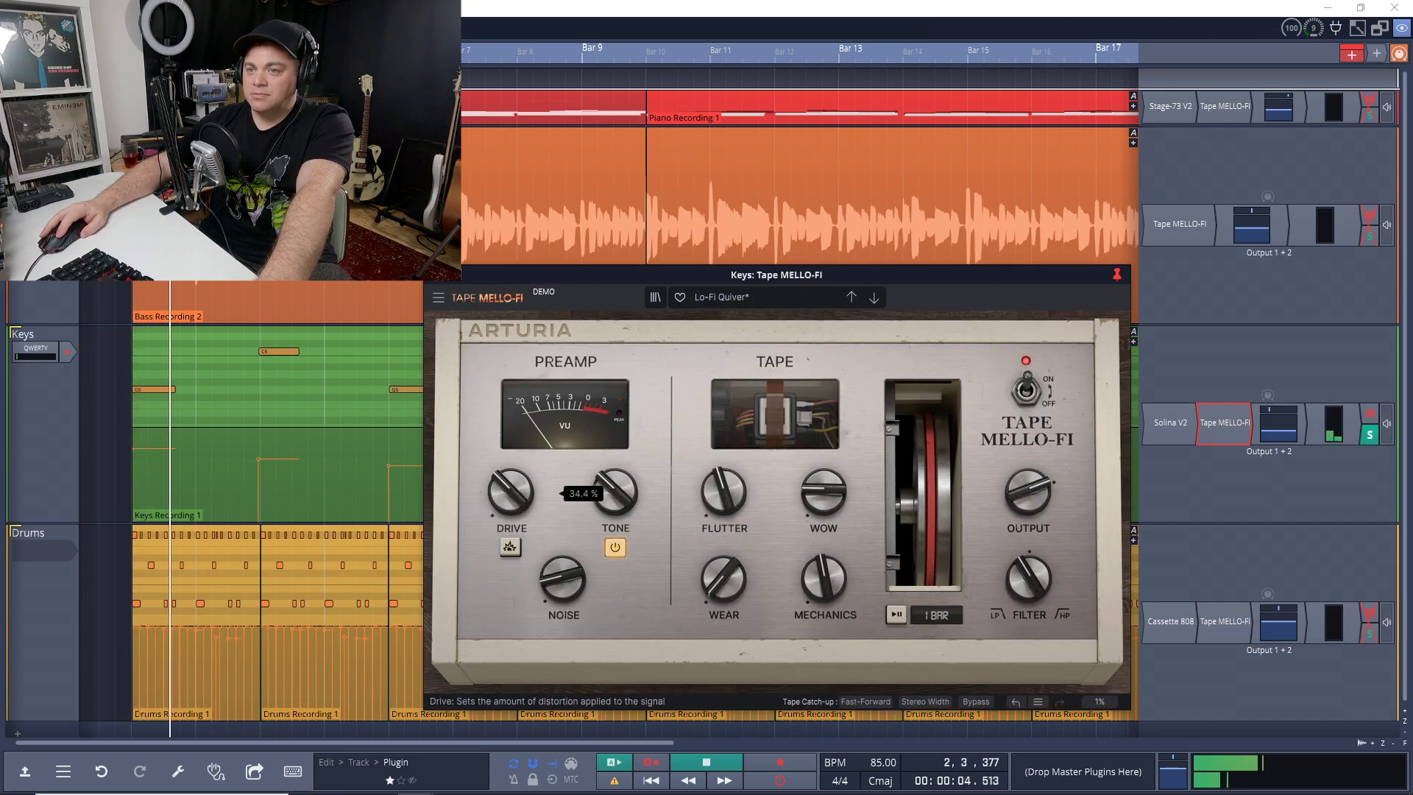
pyautogui.moveTo(511, 491); pyautogui.dragTo(512, 460)
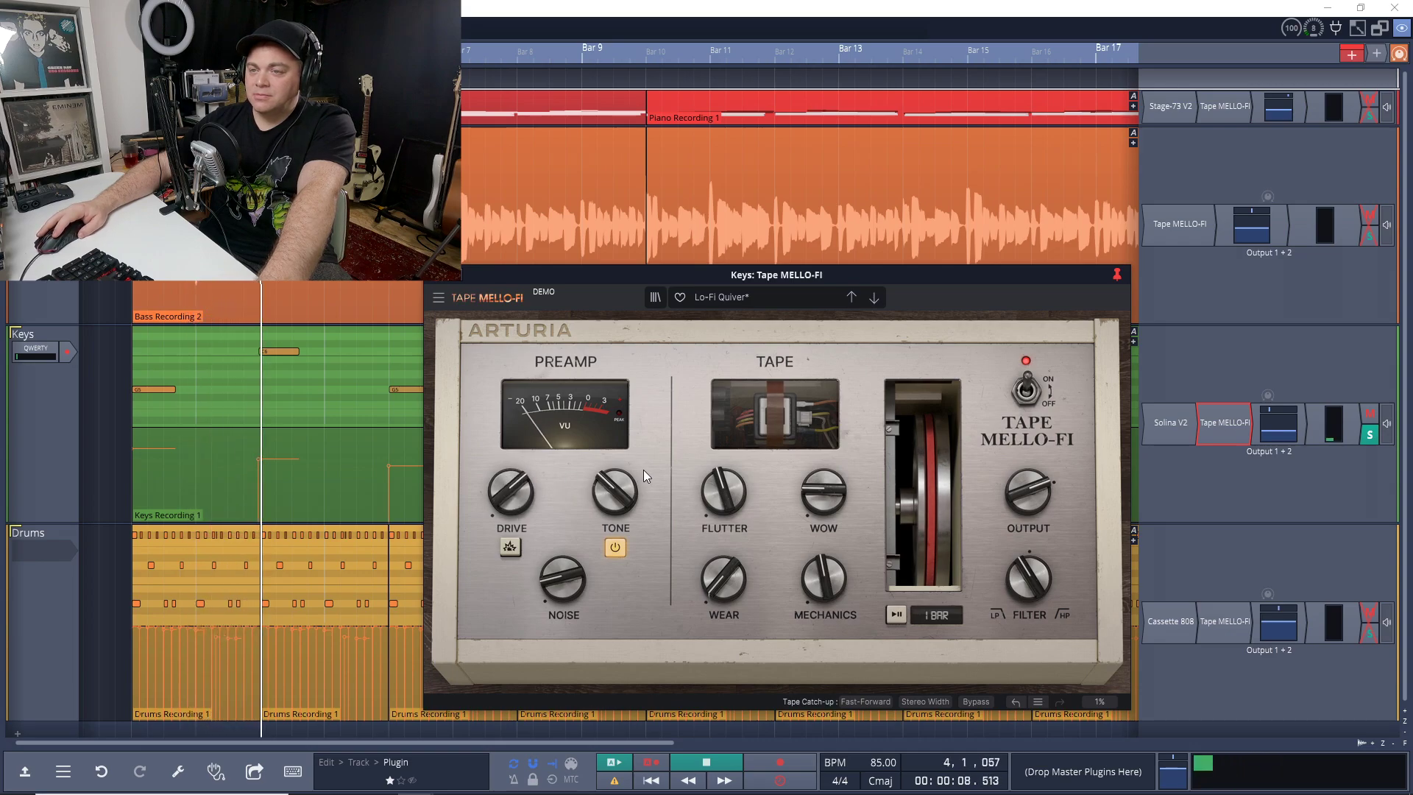
pyautogui.moveTo(609, 476); pyautogui.dragTo(609, 493)
pyautogui.moveTo(739, 590)
pyautogui.mouseDown()
pyautogui.moveTo(739, 576)
pyautogui.moveTo(739, 591)
pyautogui.mouseUp()
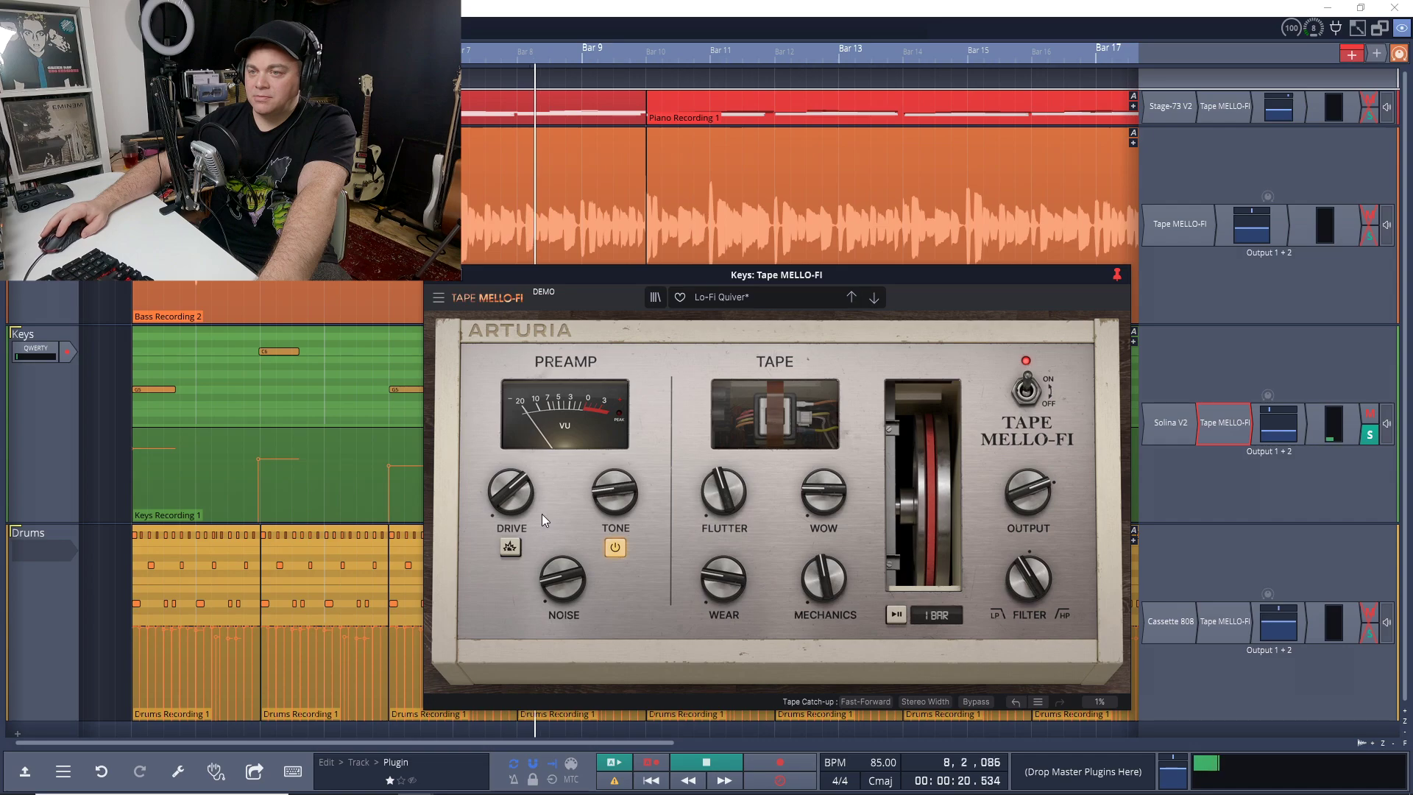
pyautogui.click(510, 546)
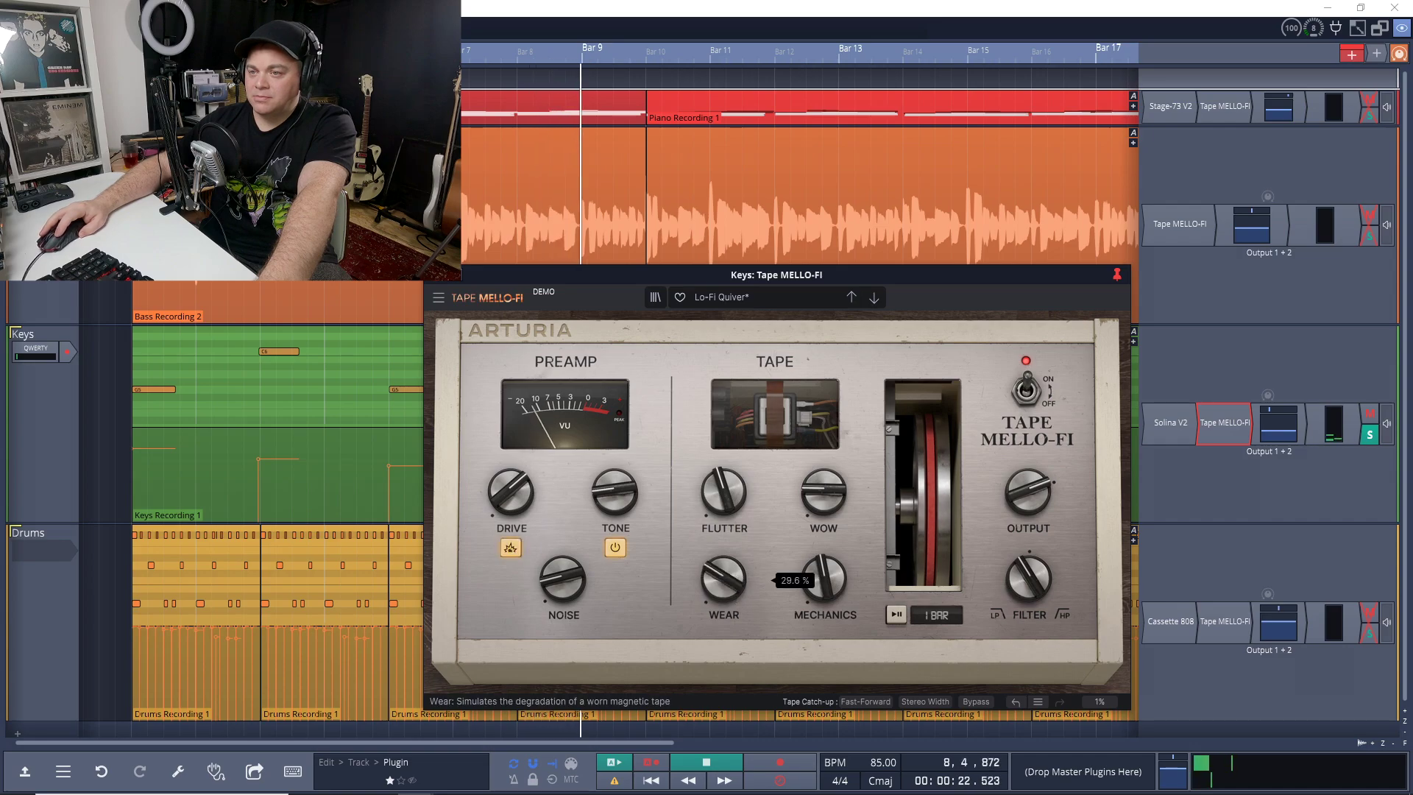
pyautogui.click(440, 281)
pyautogui.press('space')
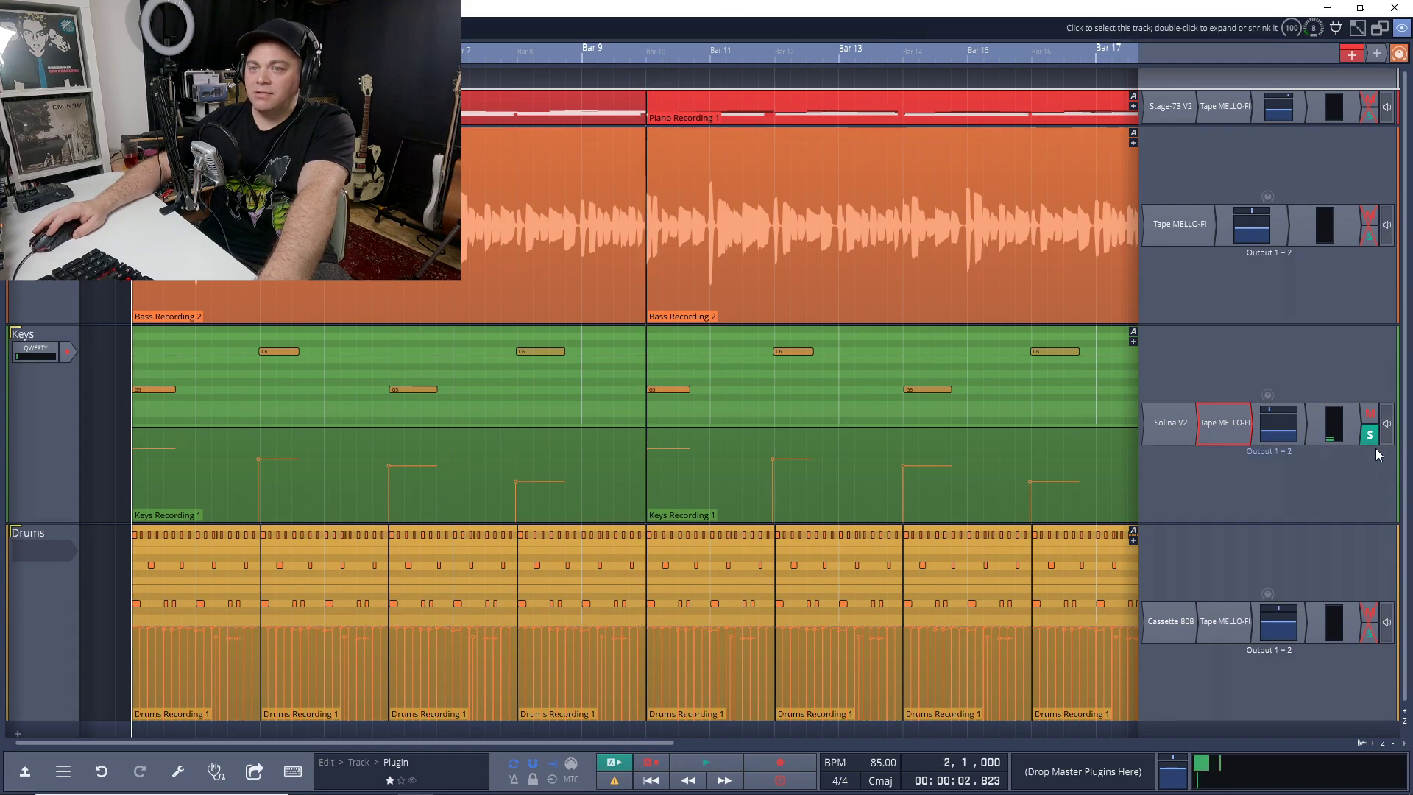
# - Unsolo the Keys track and play the full mix with its Tape MELLO-FI open
pyautogui.click(1369, 435)
pyautogui.press('space')
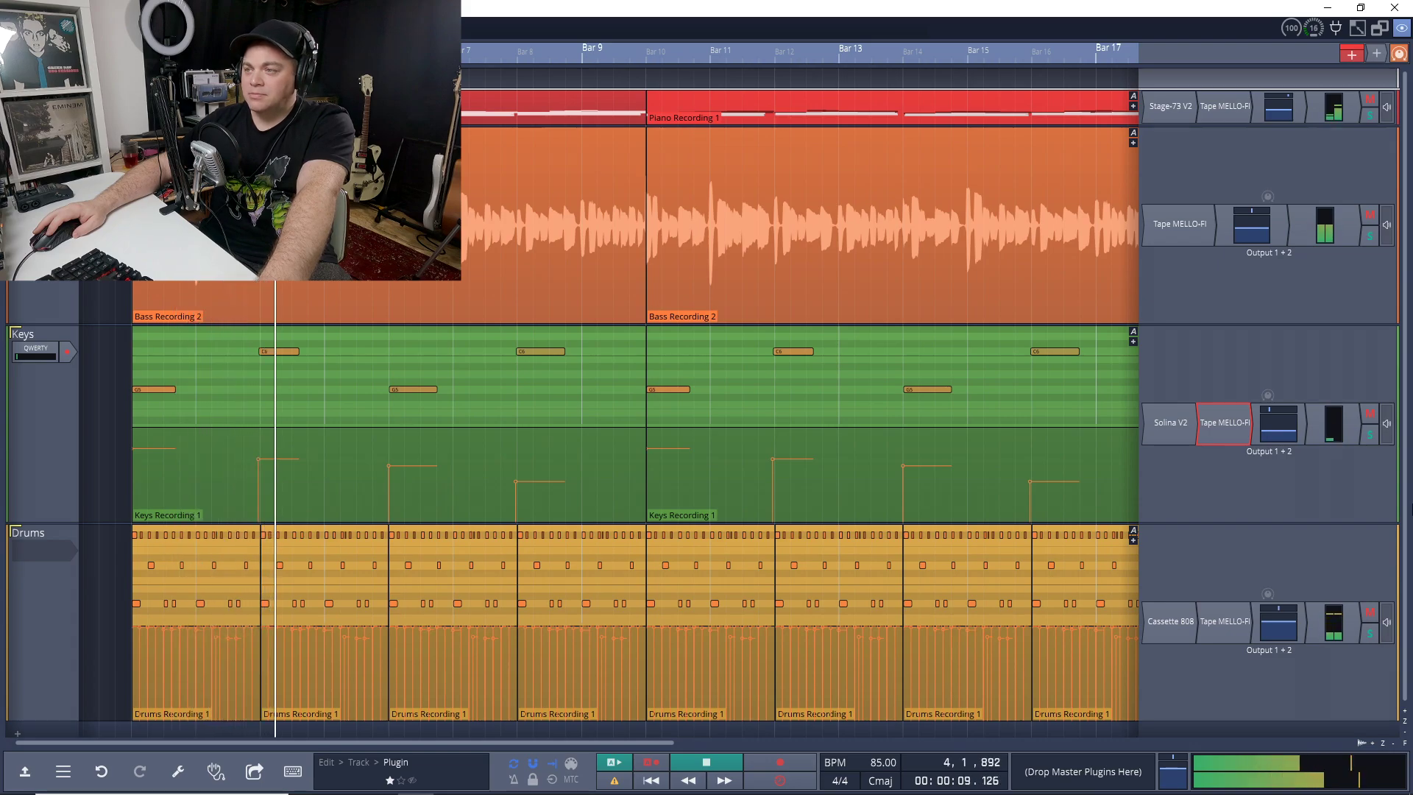
pyautogui.doubleClick(1223, 422)
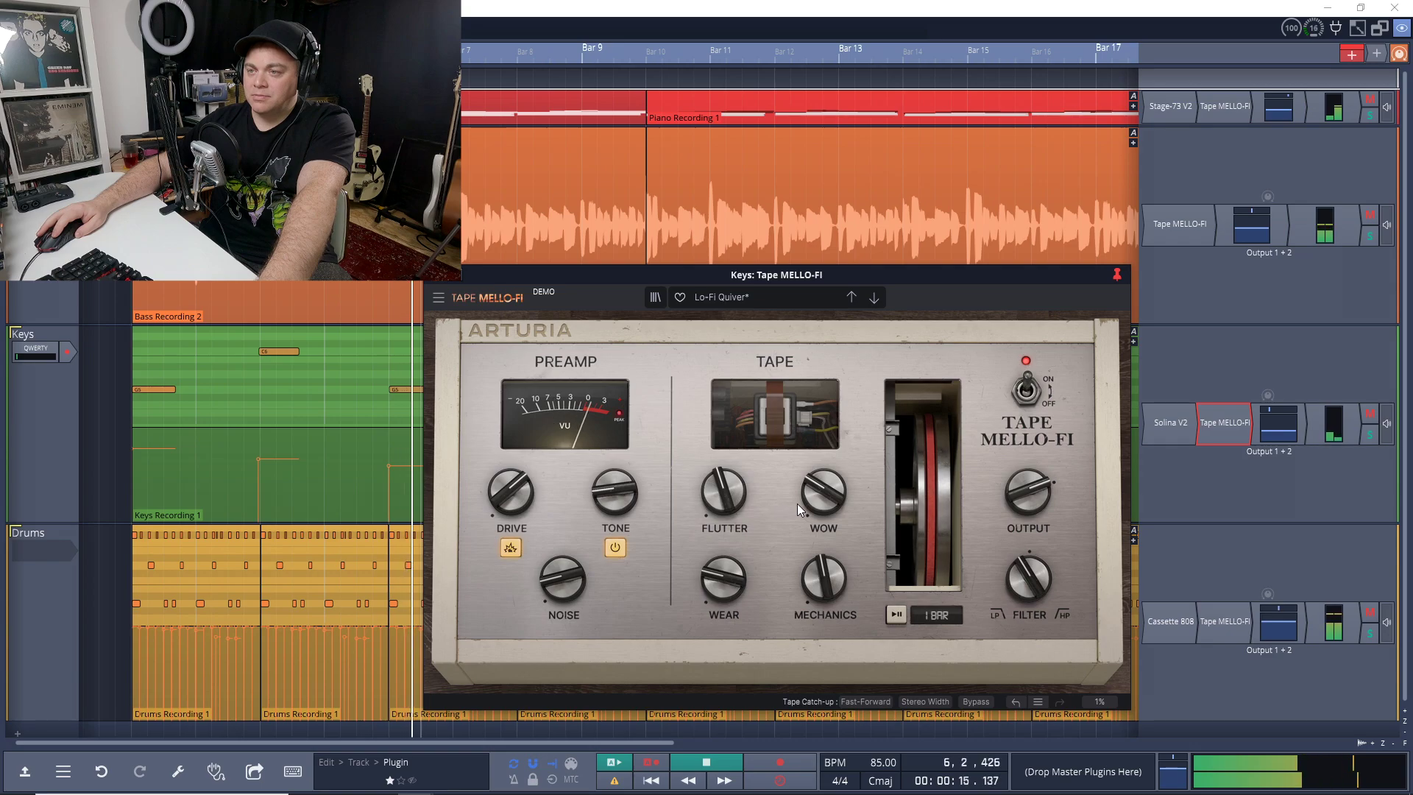
# - Close the Tape MELLO-FI window, stop playback at bar 2, and reopen the plugin
pyautogui.moveTo(801, 500)
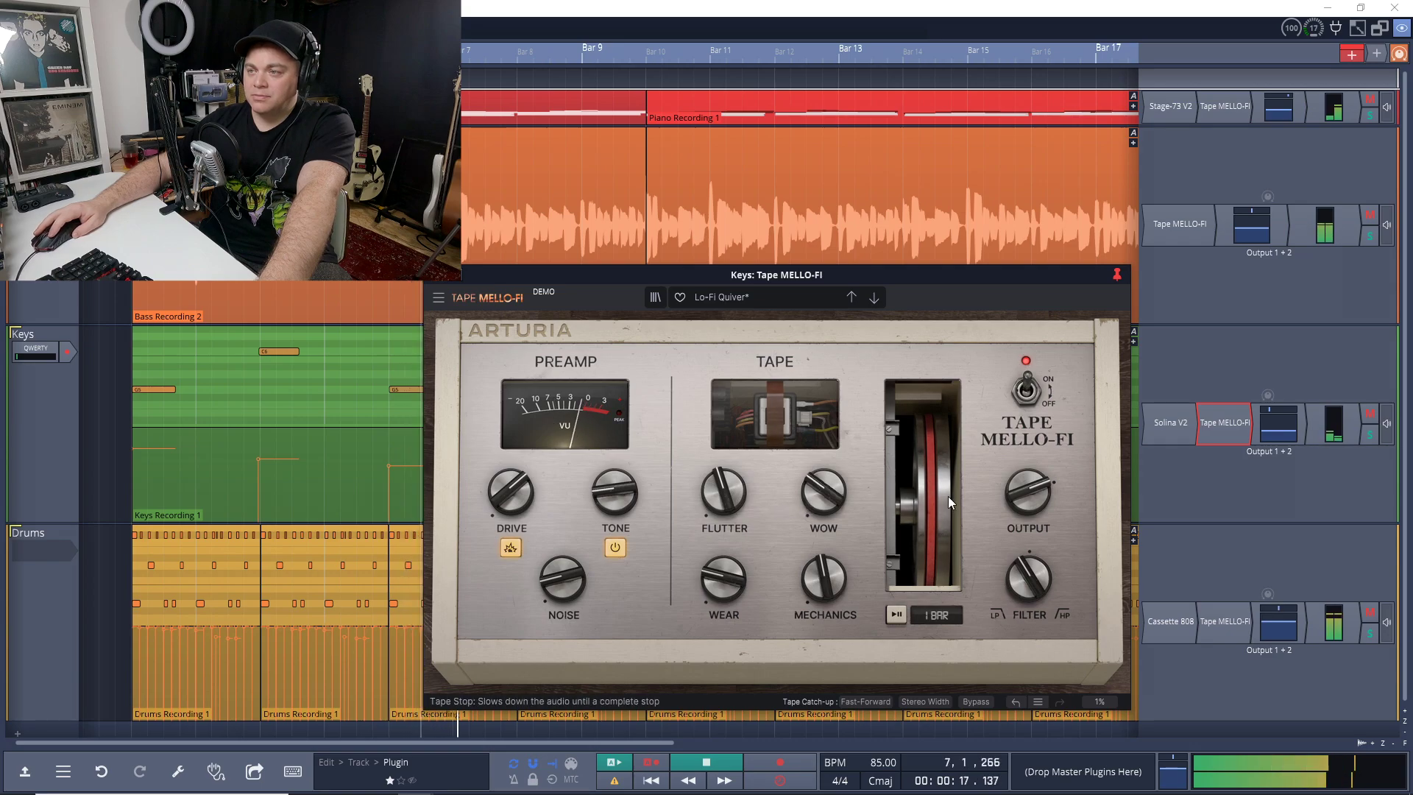
pyautogui.moveTo(1008, 494)
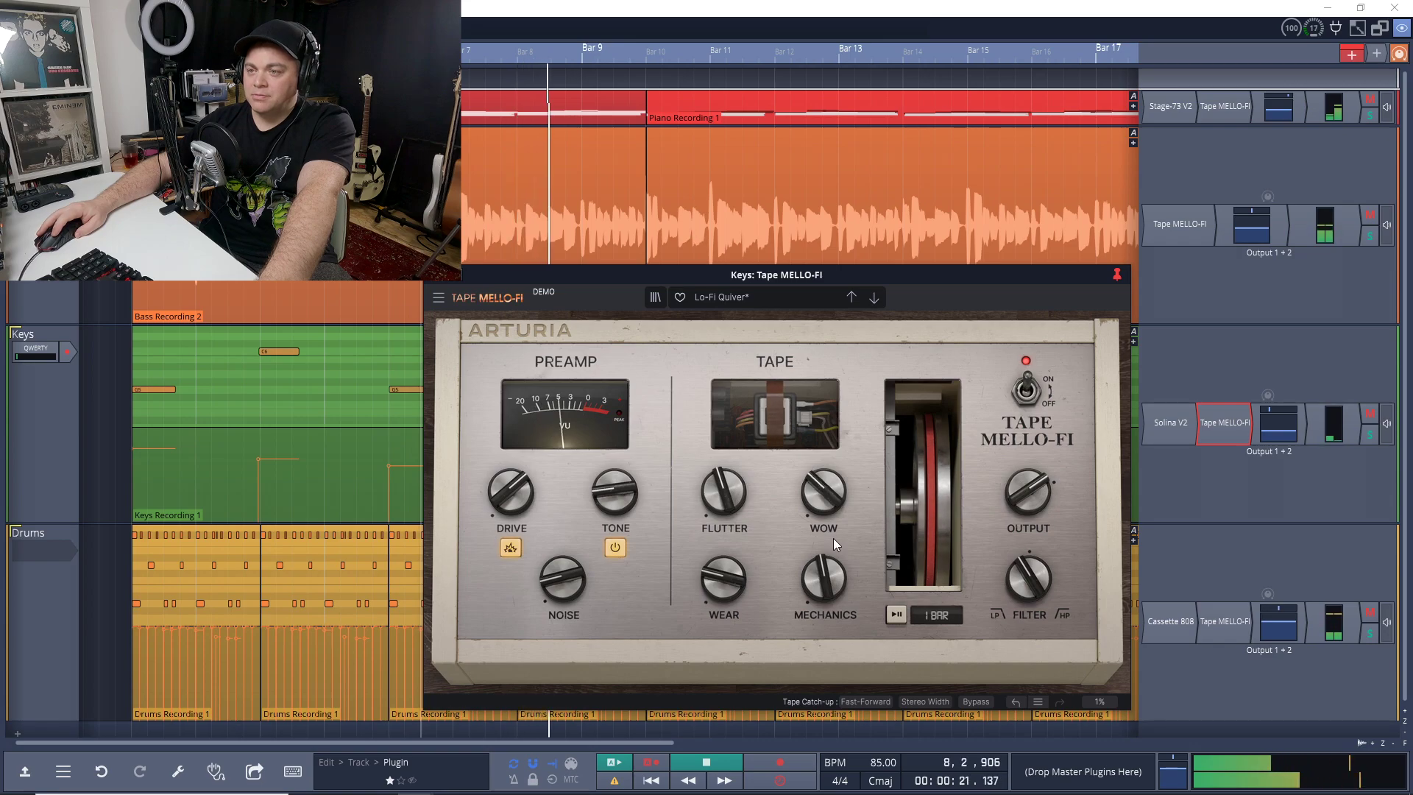
pyautogui.moveTo(824, 578)
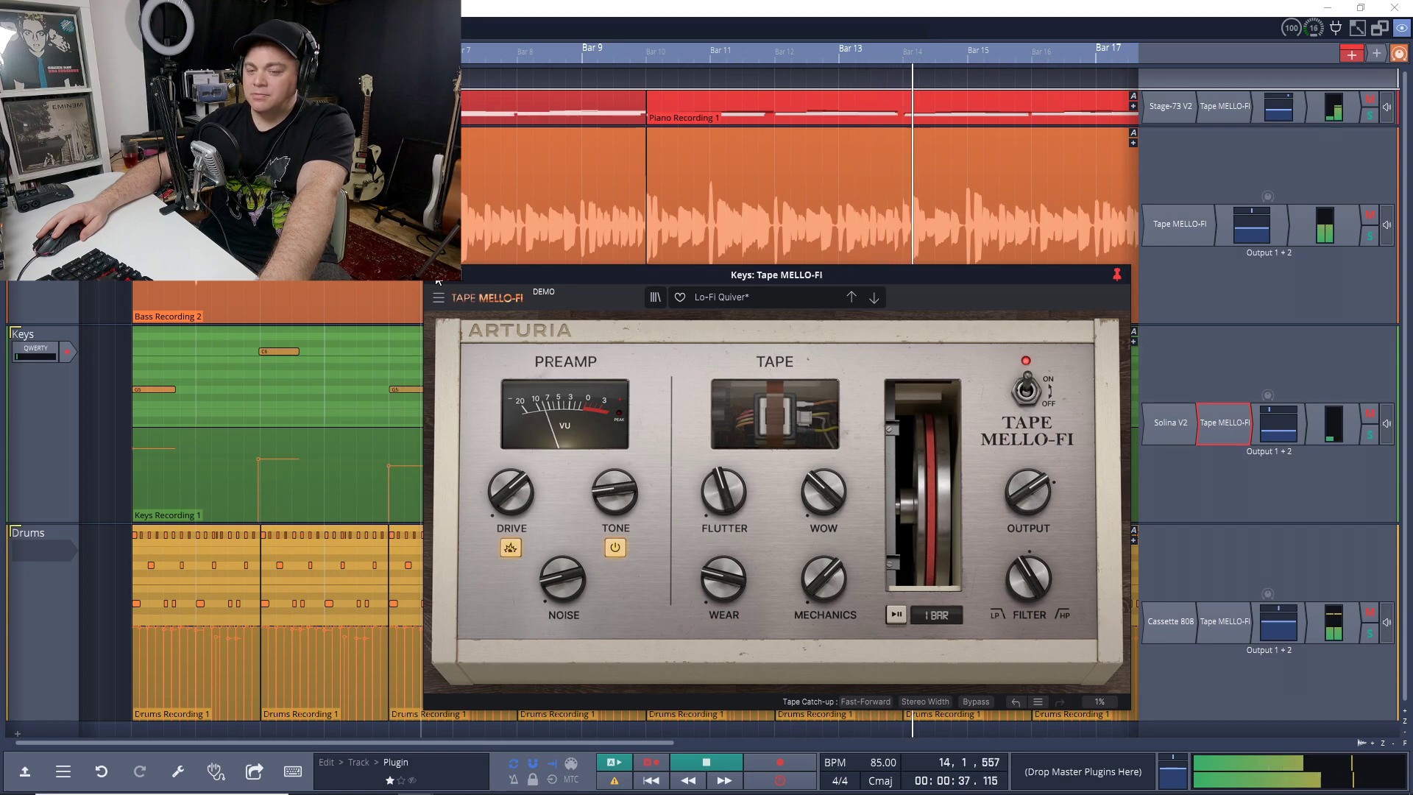
pyautogui.click(777, 6)
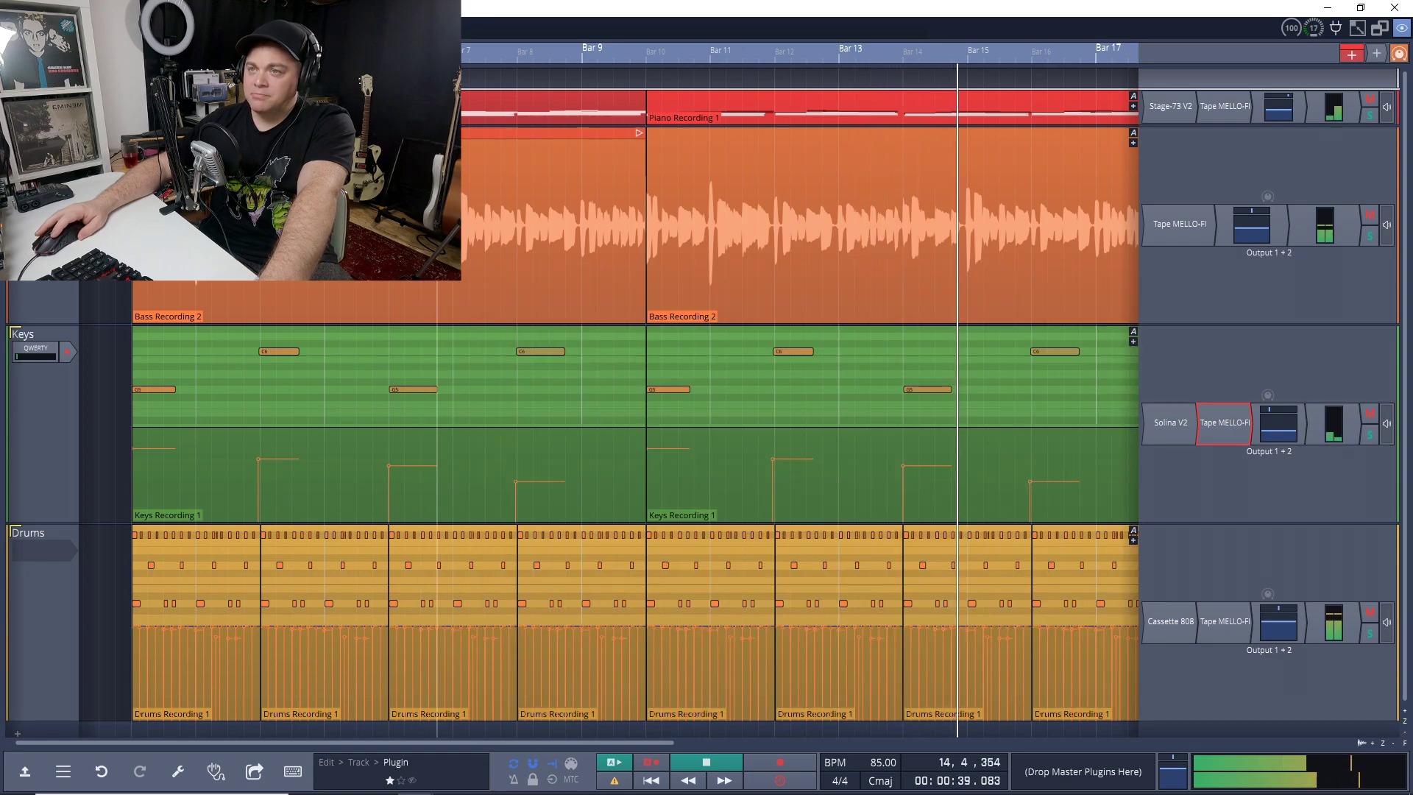
pyautogui.press('space')
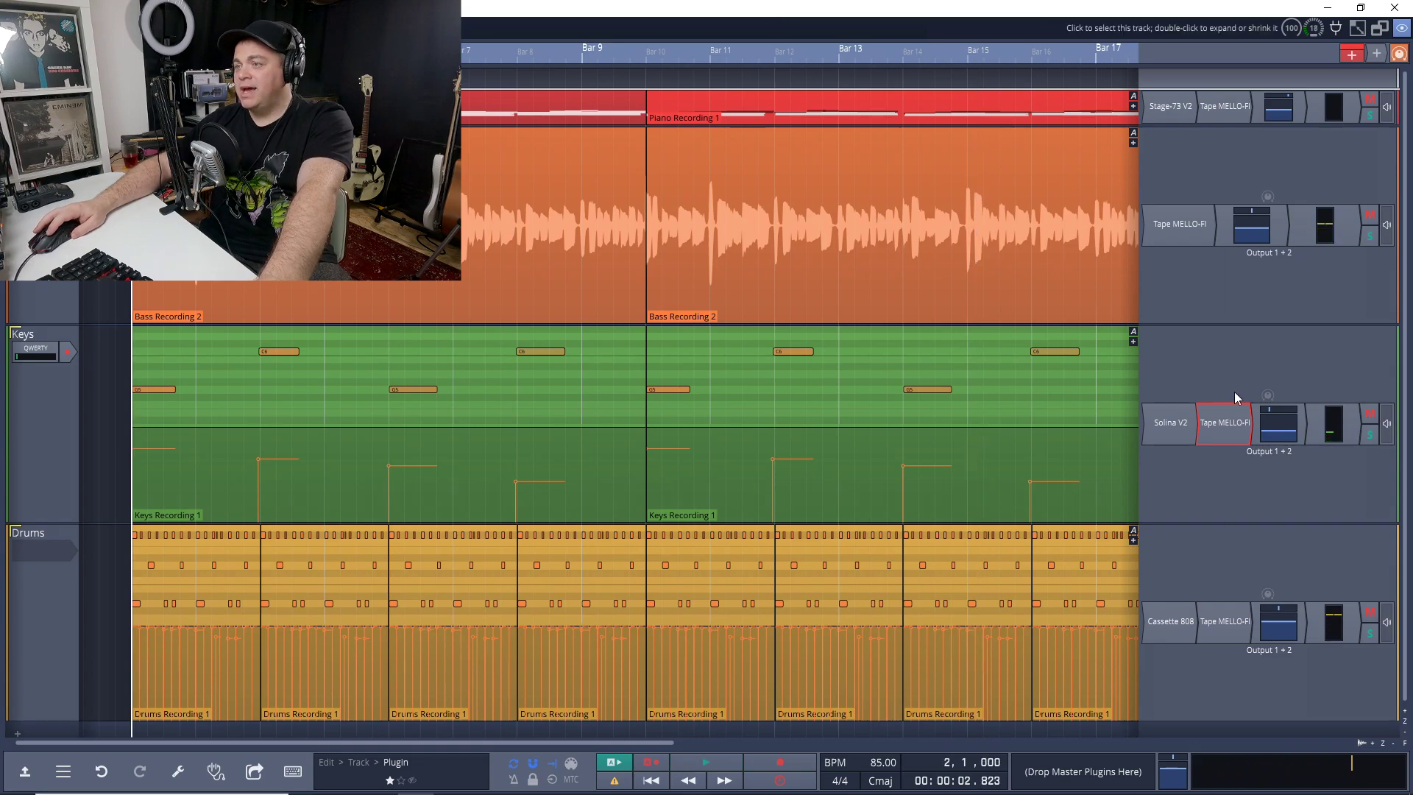
pyautogui.doubleClick(1223, 422)
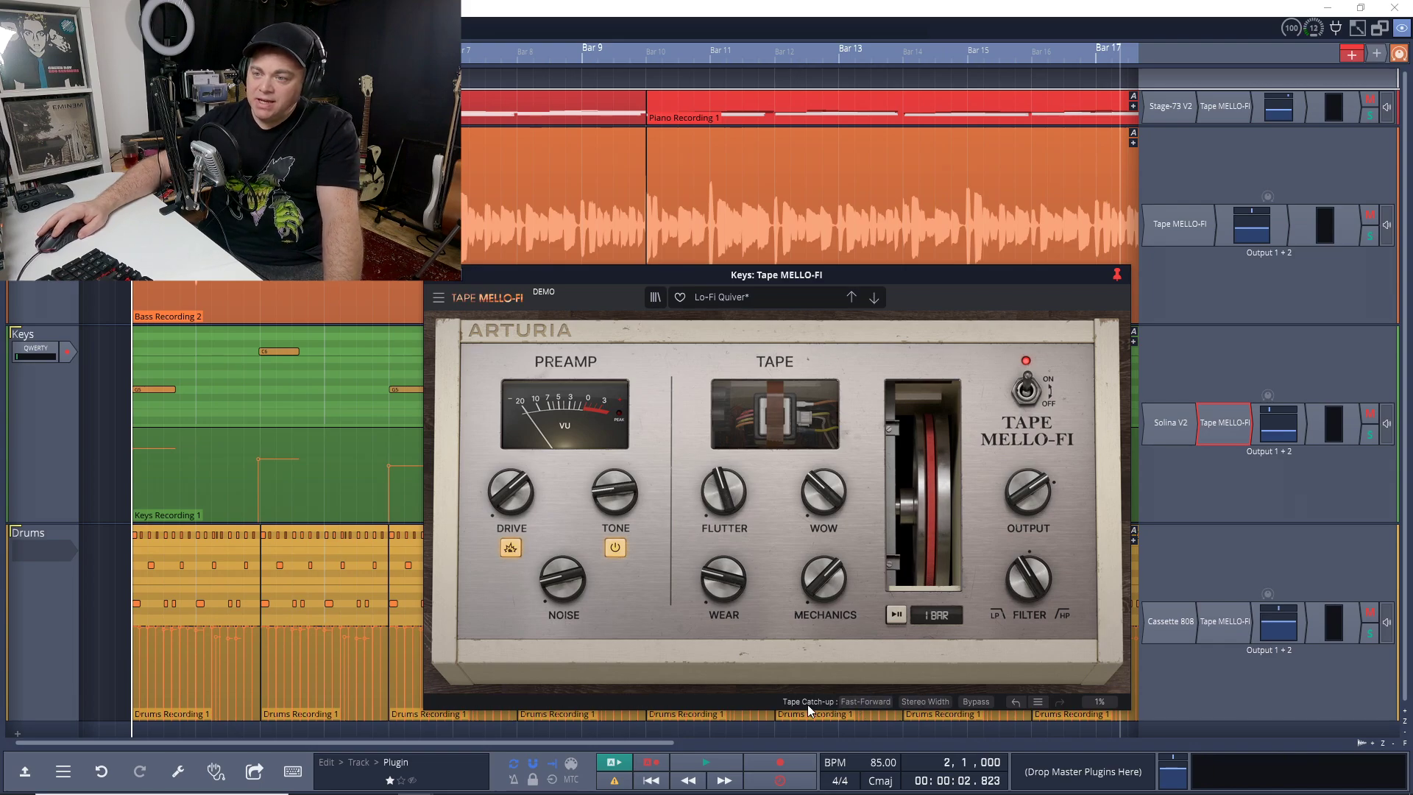
# - Leave Keys' Tape Catch-up on Fast-Forward and turn on Stereo Width
pyautogui.click(855, 700)
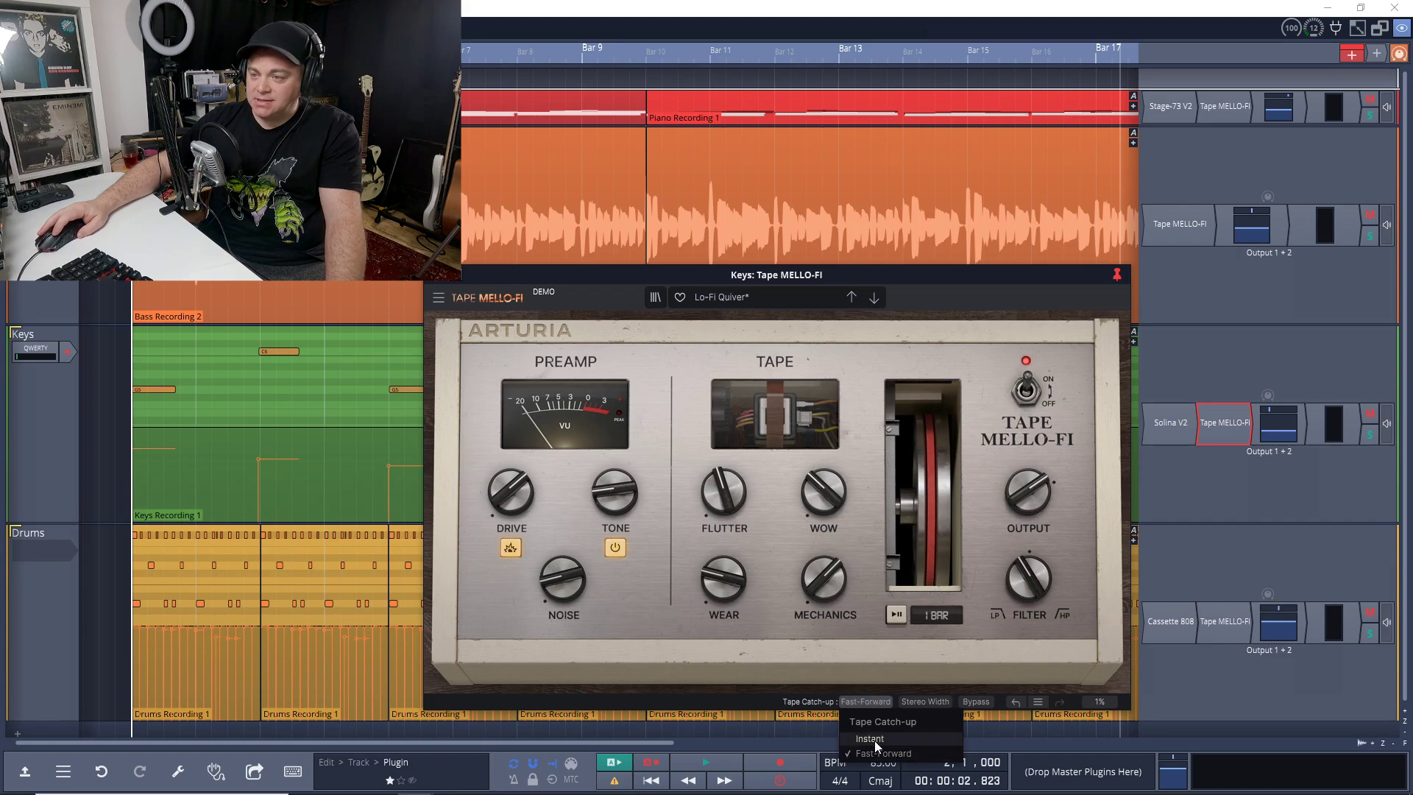
pyautogui.click(929, 696)
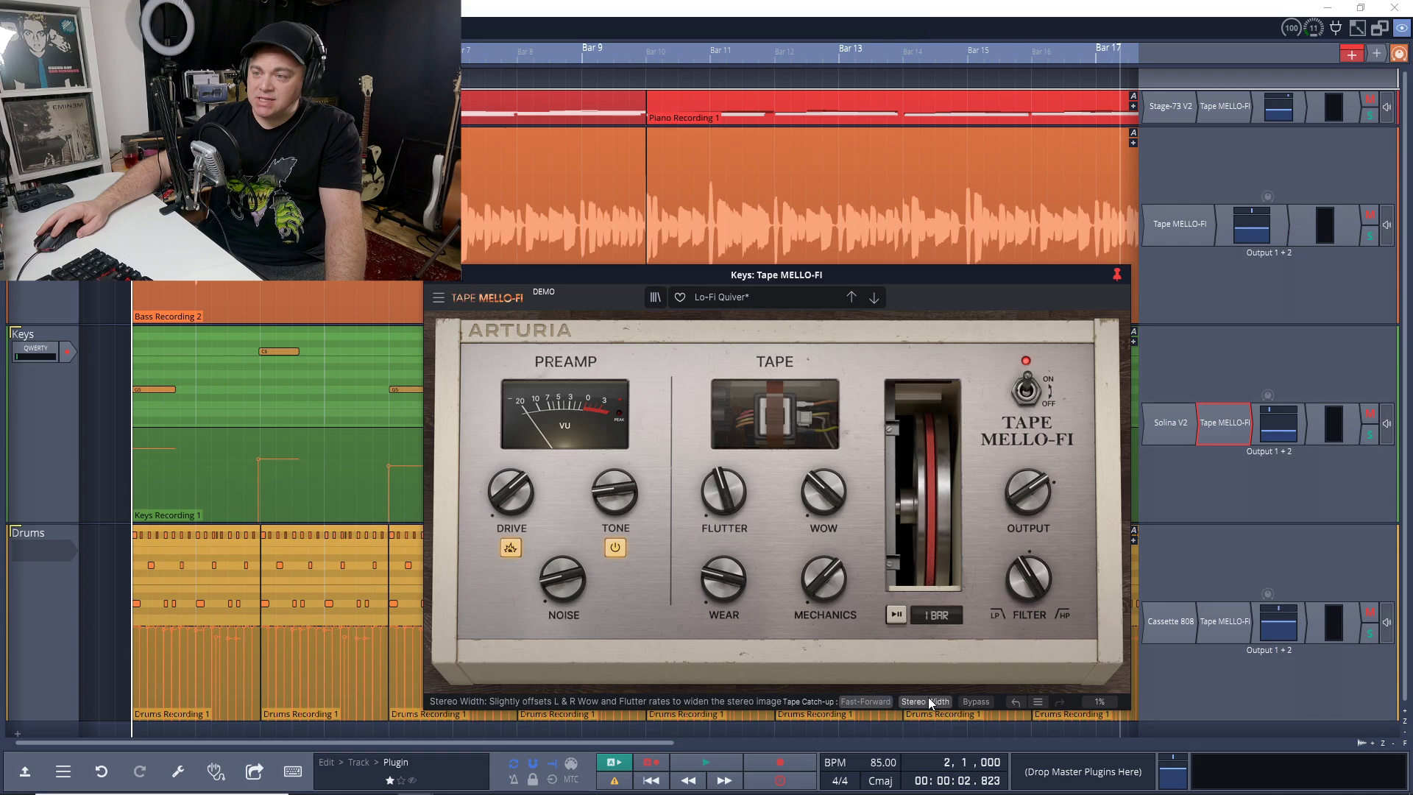
pyautogui.click(930, 702)
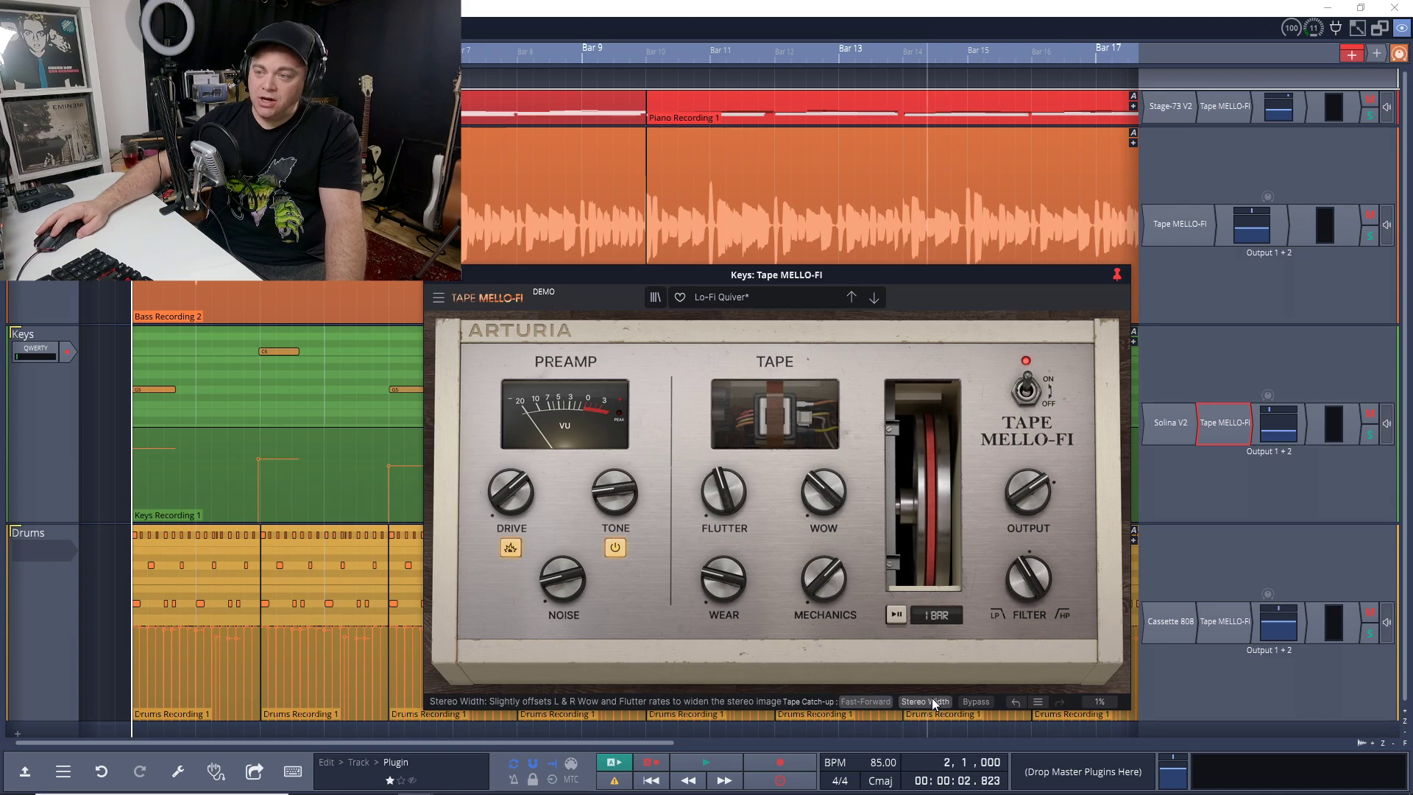